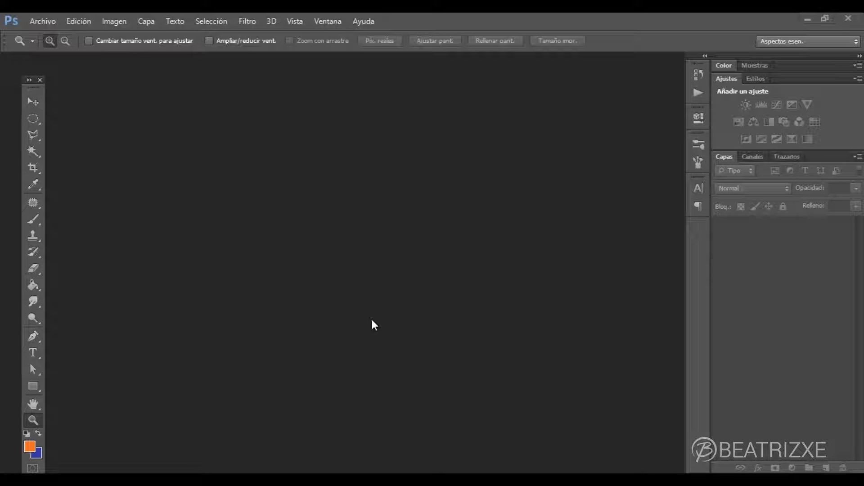
- Activate the Brush tool, look through the available brush presets and select the 44 px textured preset
key(b)
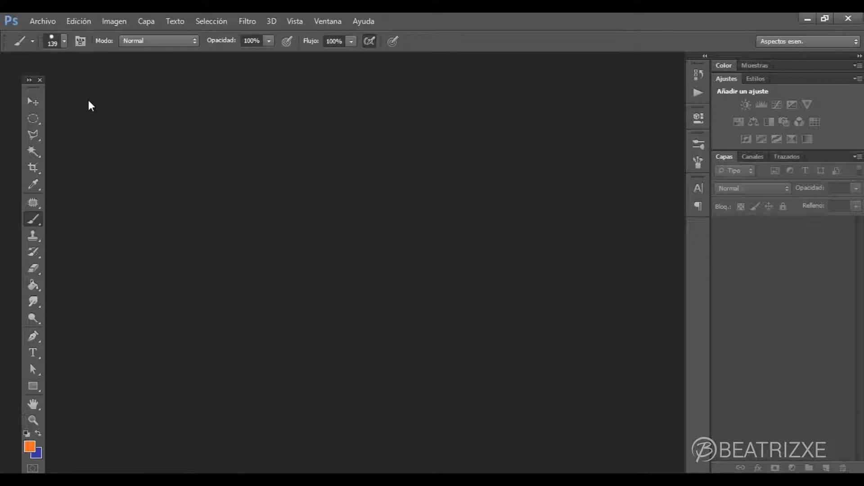
click(64, 42)
mouse_move(143, 145)
mouse_down()
mouse_move(142, 195)
mouse_move(148, 133)
mouse_up()
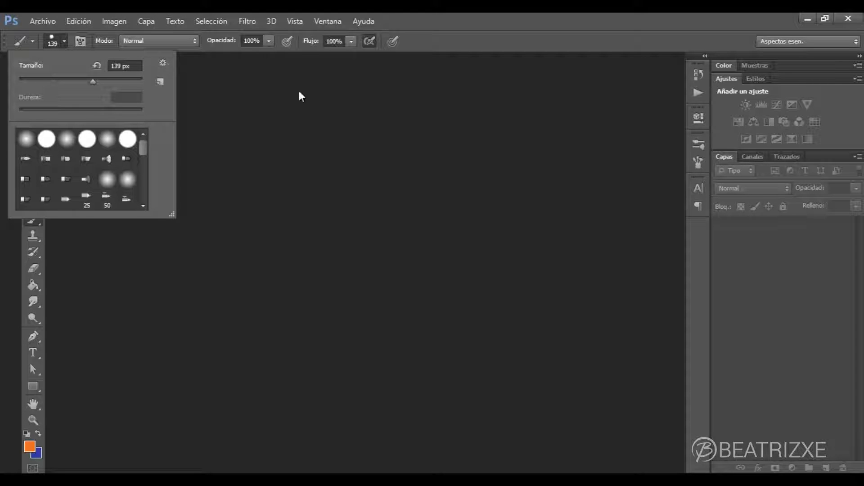
click(699, 144)
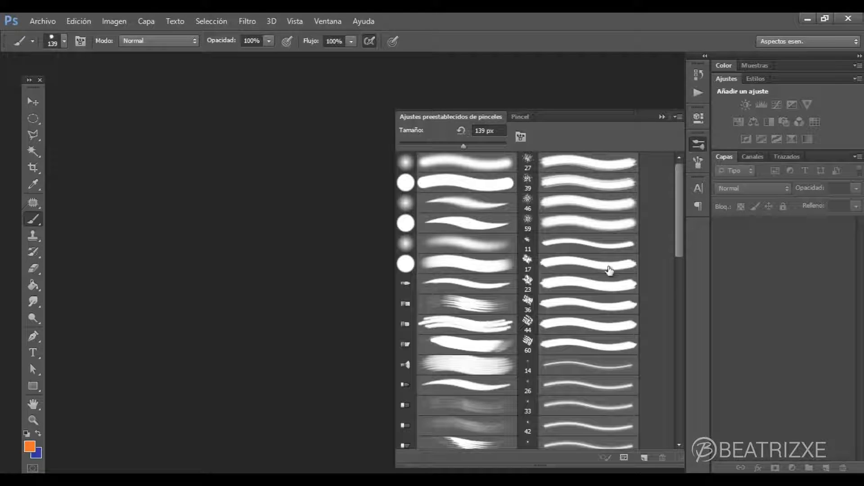
click(331, 20)
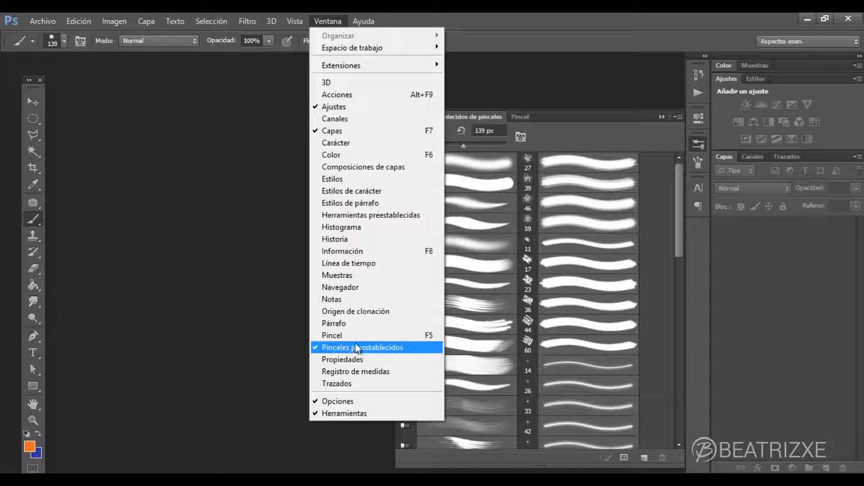
click(222, 261)
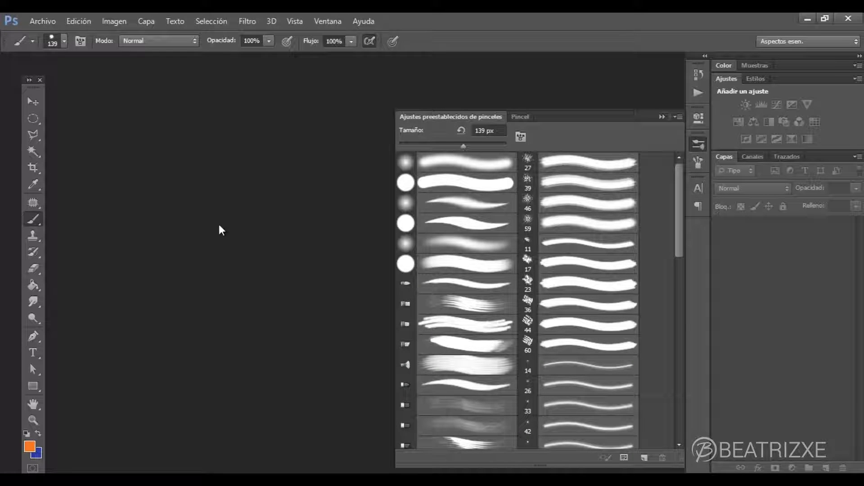
click(601, 324)
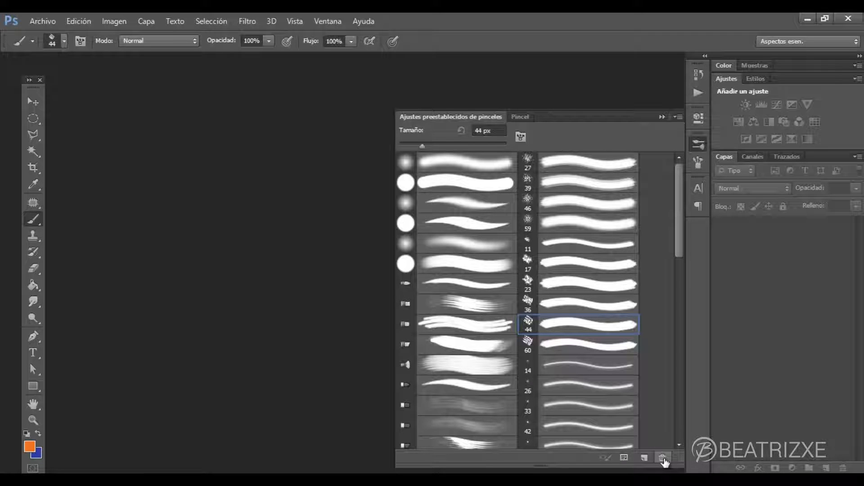
click(661, 117)
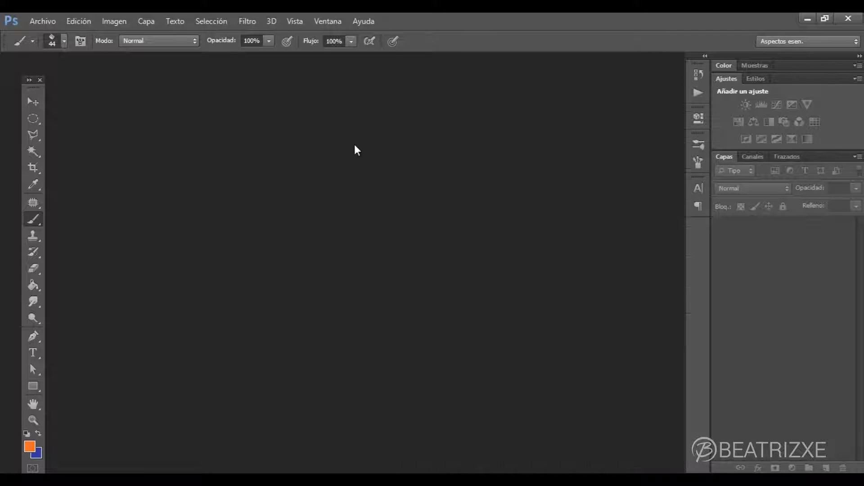
- Examine the Pinceles presets in the Gestor de ajustes preestablecidos
click(80, 19)
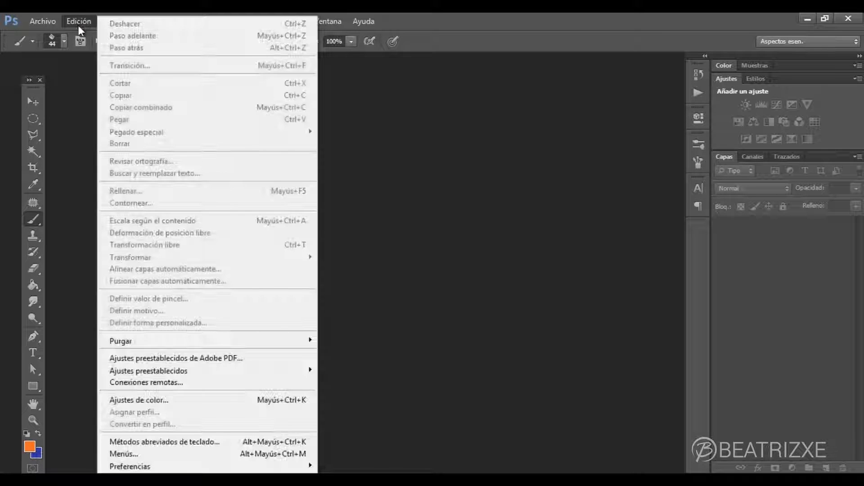
mouse_move(234, 370)
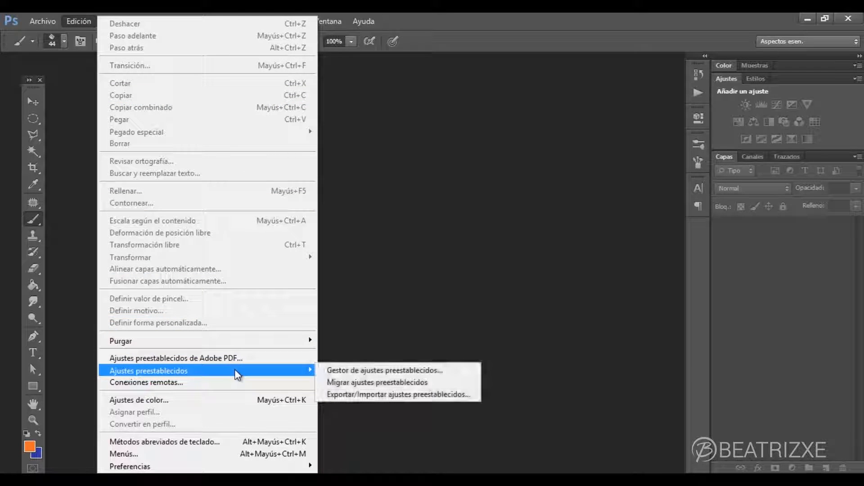
click(358, 370)
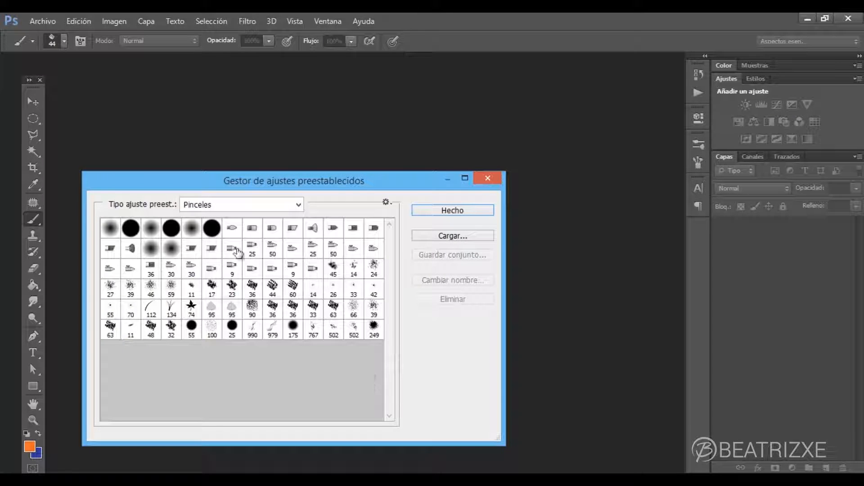
click(230, 269)
ctrl+click(293, 328)
ctrl+click(317, 269)
ctrl+click(253, 228)
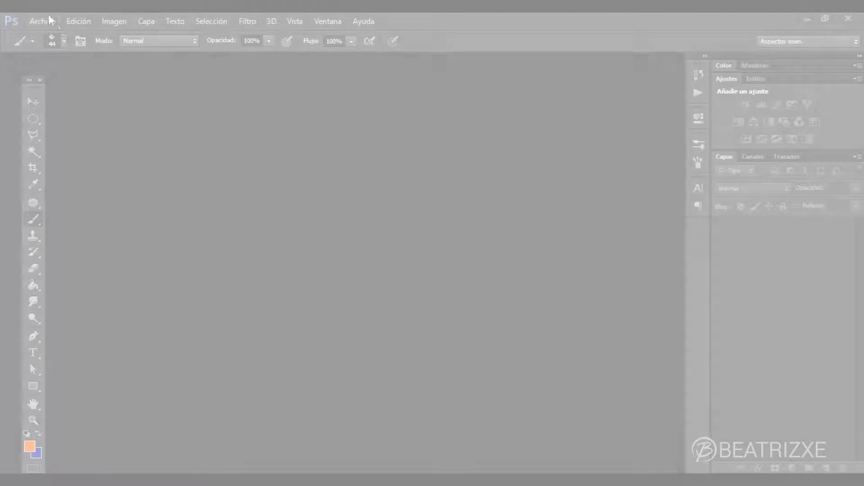
- Create a new 300 x 300 pixel RGB document at 300 pixels per inch with a white background
click(49, 21)
click(57, 36)
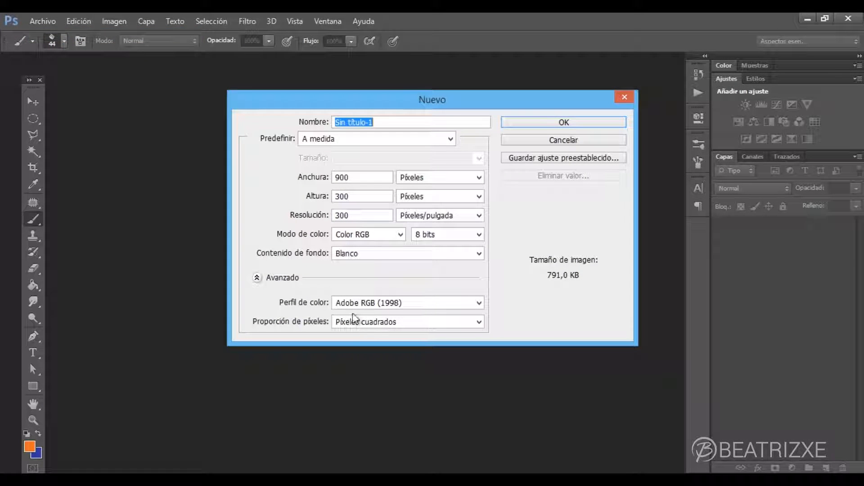
double_click(354, 177)
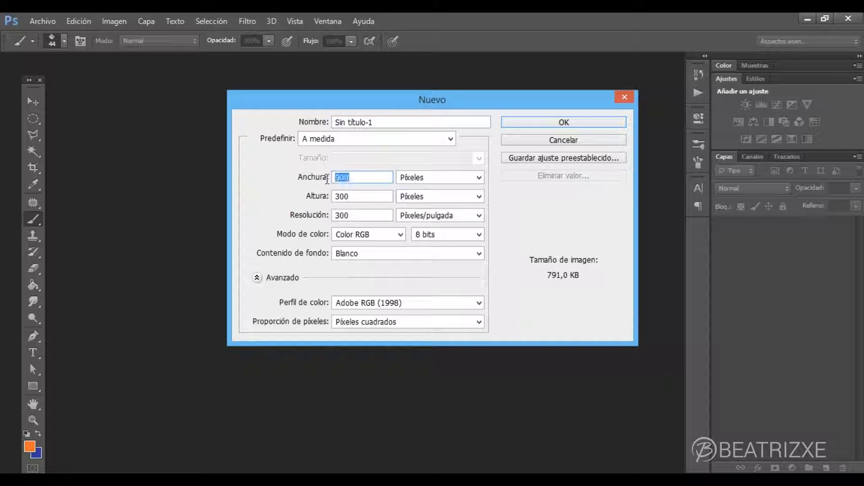
text(300)
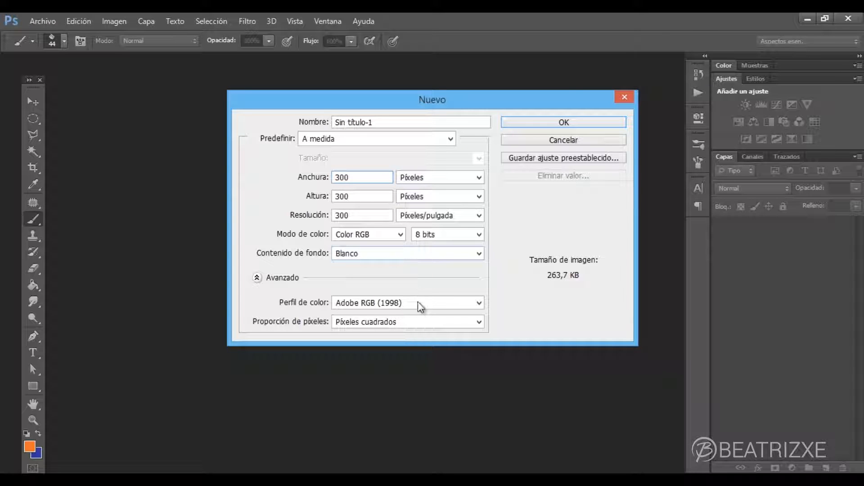
click(526, 121)
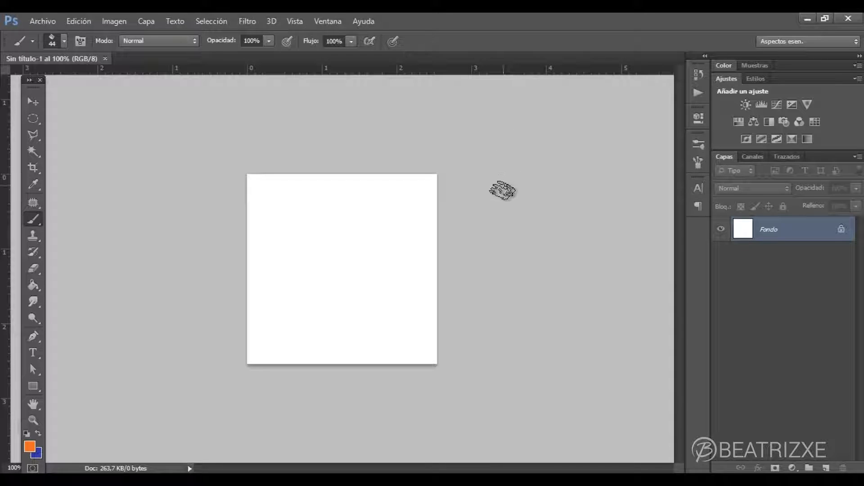
- Keep the Brush tool active and set the foreground colour to black
click(36, 217)
click(73, 216)
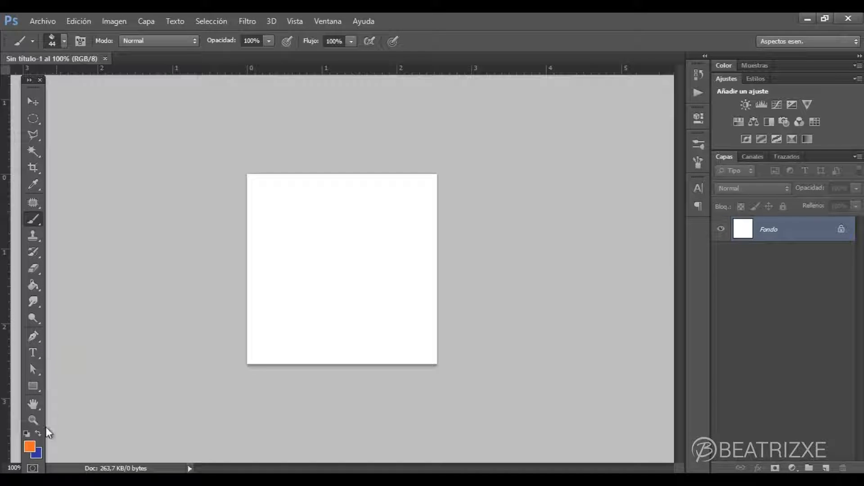
click(30, 446)
mouse_move(501, 219)
mouse_down()
mouse_move(451, 237)
mouse_move(382, 341)
mouse_up()
click(660, 174)
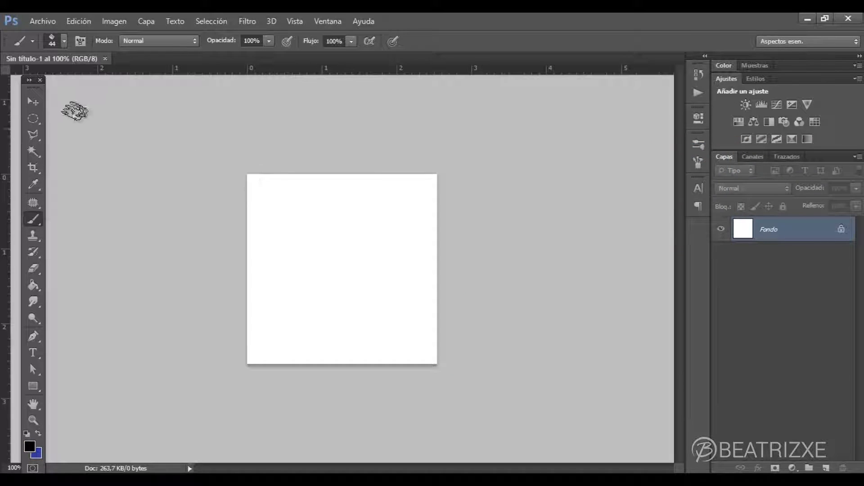
- Paint a speckled black and grey blot in the middle of the canvas with enlarged splatter brushes, using a size of 149 px
click(63, 40)
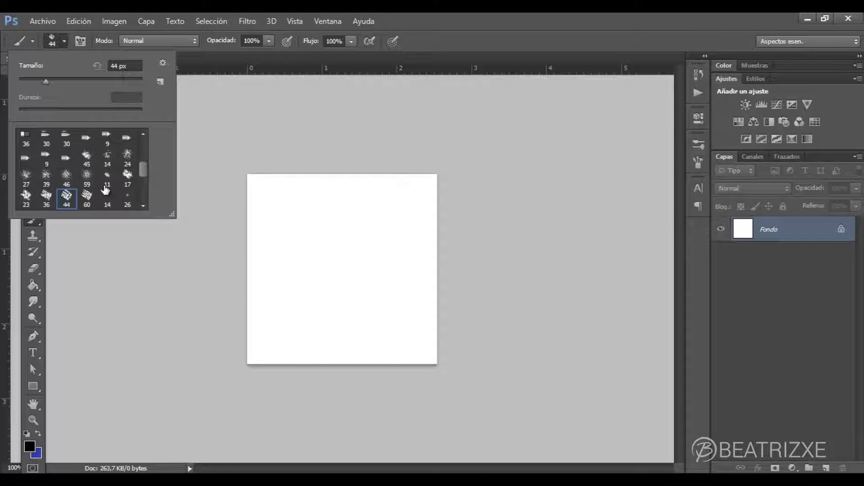
click(128, 176)
drag(30, 82, 82, 81)
click(350, 266)
click(64, 41)
click(45, 197)
click(338, 265)
drag(380, 252, 415, 231)
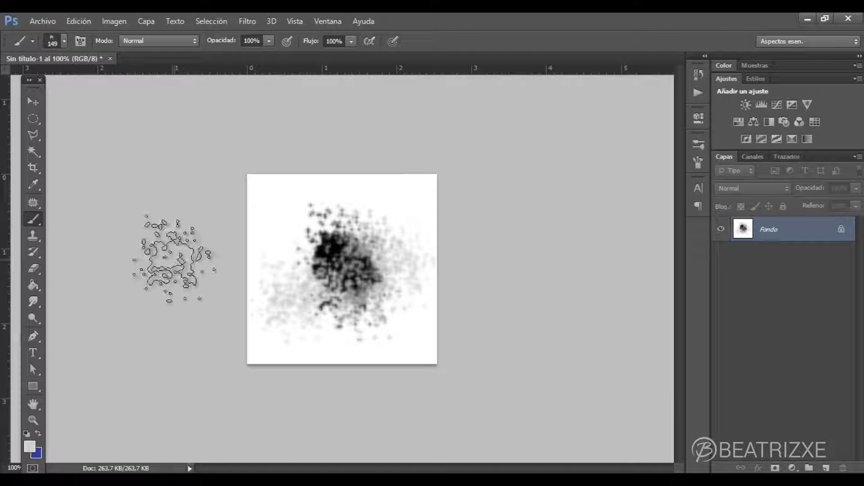
- Enclose the speckled blot in a rectangular marquee selection and define it as a brush preset named sucio
click(41, 124)
drag(37, 121, 66, 118)
drag(251, 194, 436, 346)
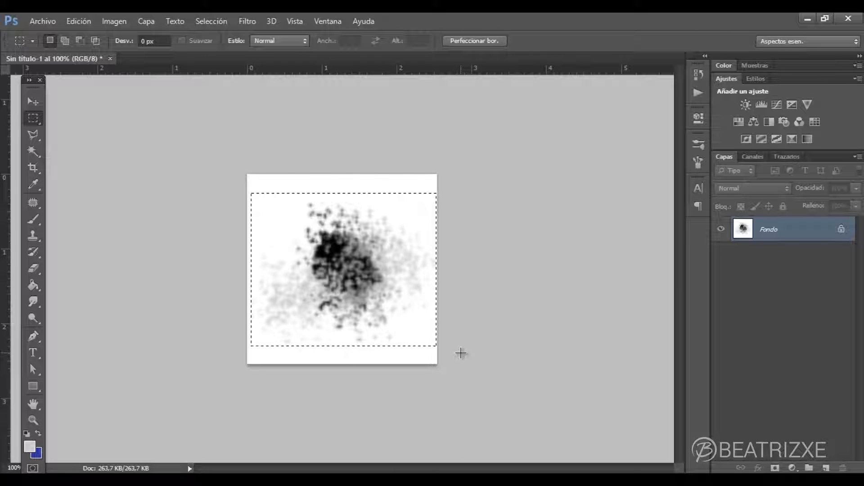
click(79, 21)
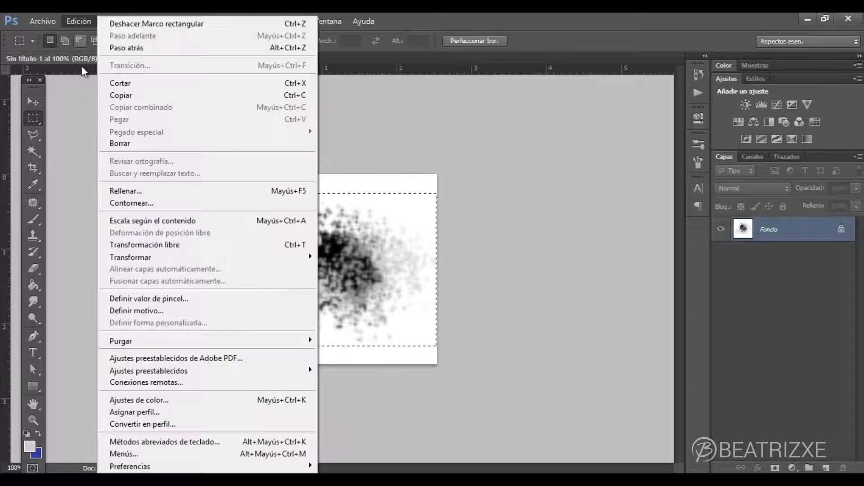
click(165, 299)
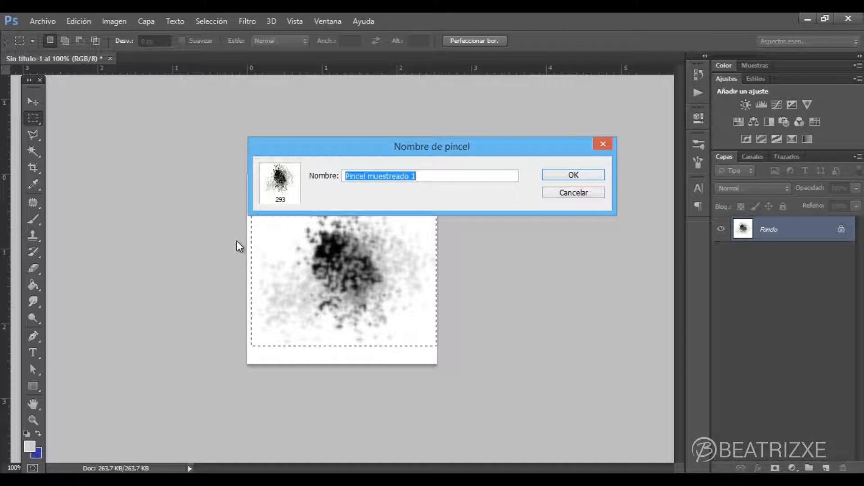
text(sucio)
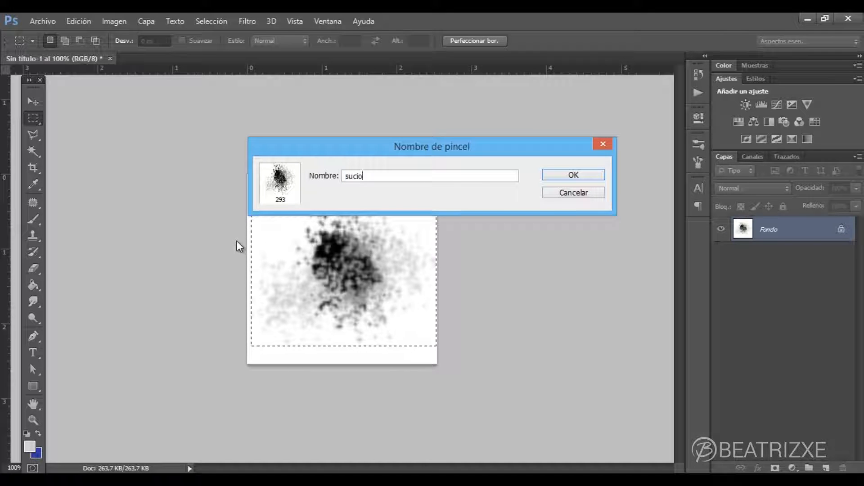
key(Return)
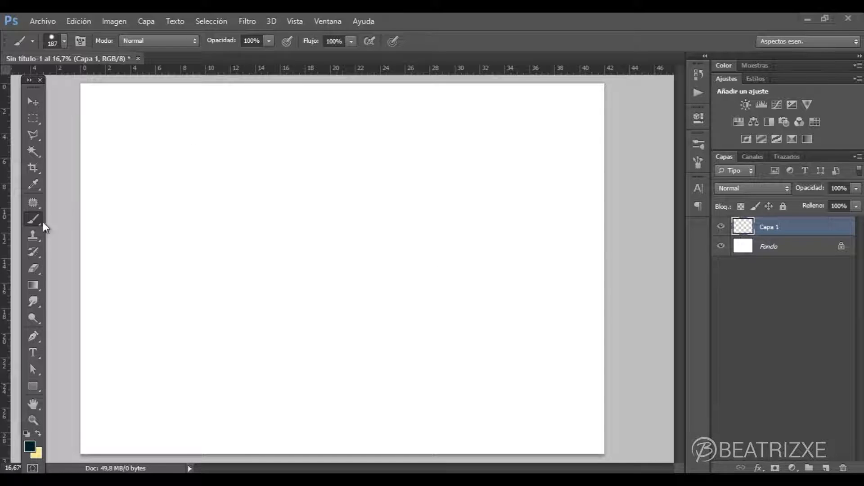
- Show the Pincel settings and select the custom 293 px blot brush at the end of the brush presets
click(80, 42)
click(80, 42)
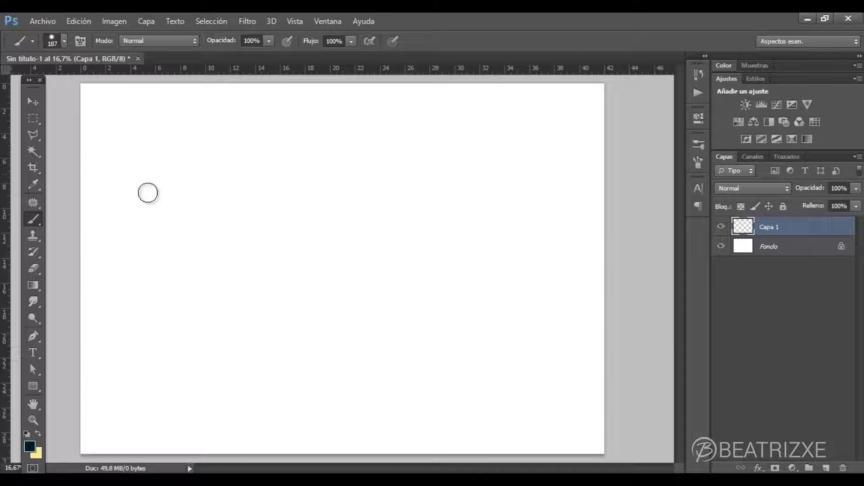
click(324, 20)
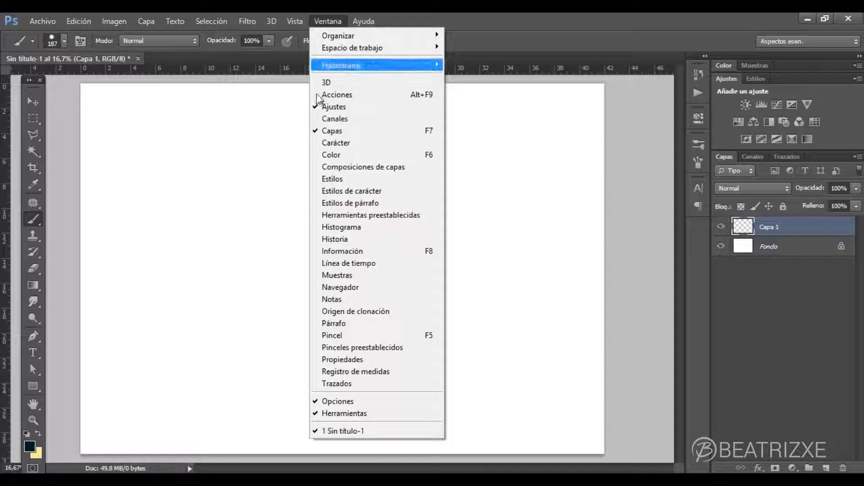
click(376, 337)
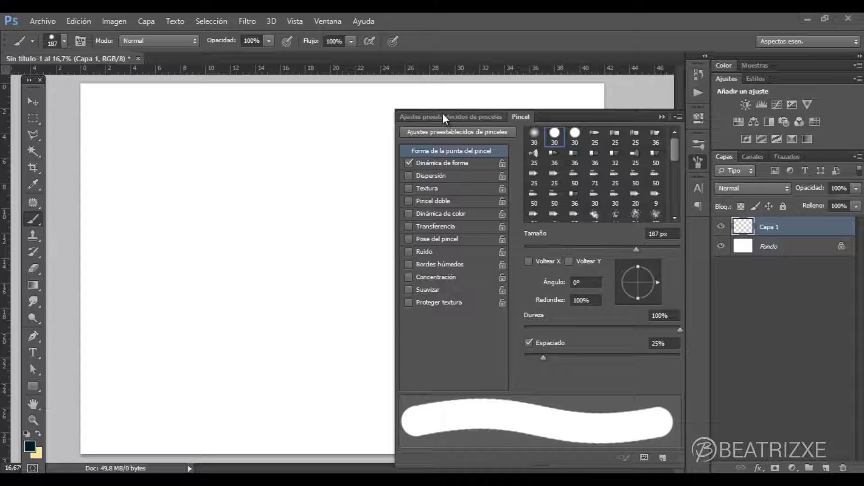
click(420, 115)
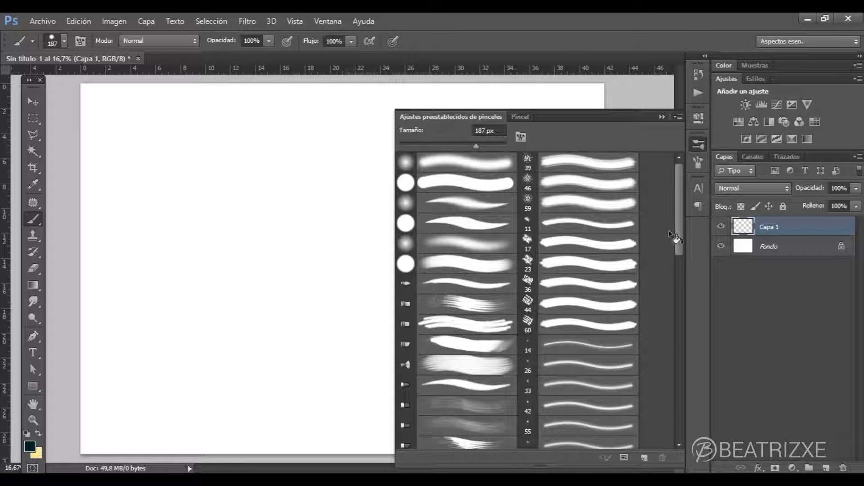
drag(677, 220, 661, 423)
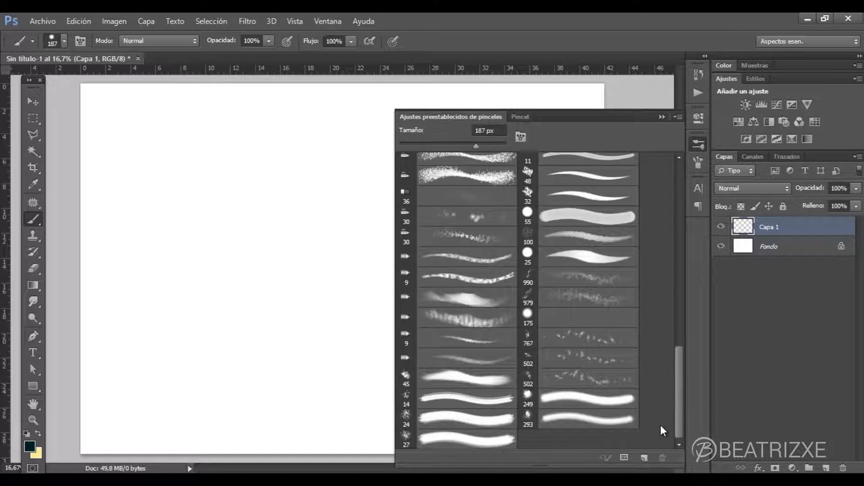
click(558, 422)
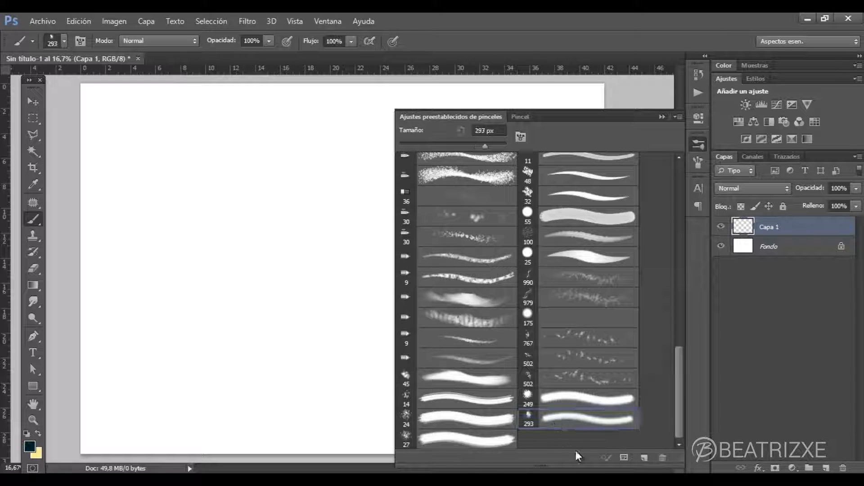
- Enable Dinámica de forma with the size control kept at Desactivado, and paint a diagonal test stroke on Capa 1
click(520, 116)
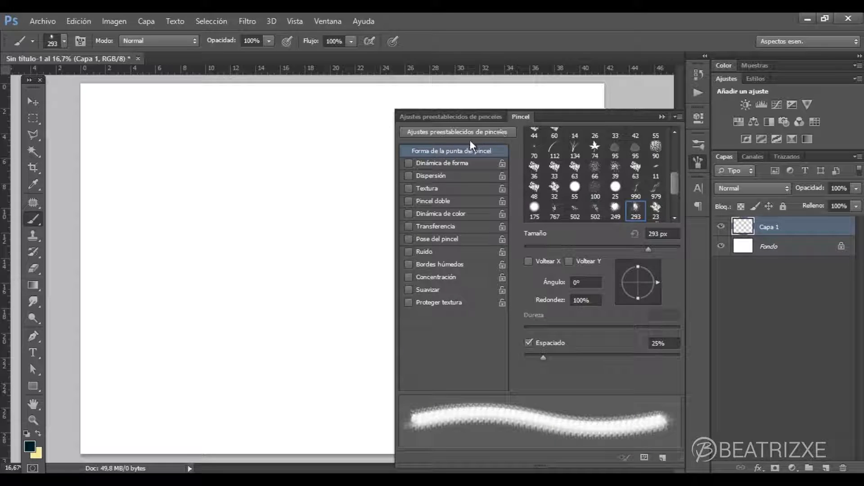
click(460, 162)
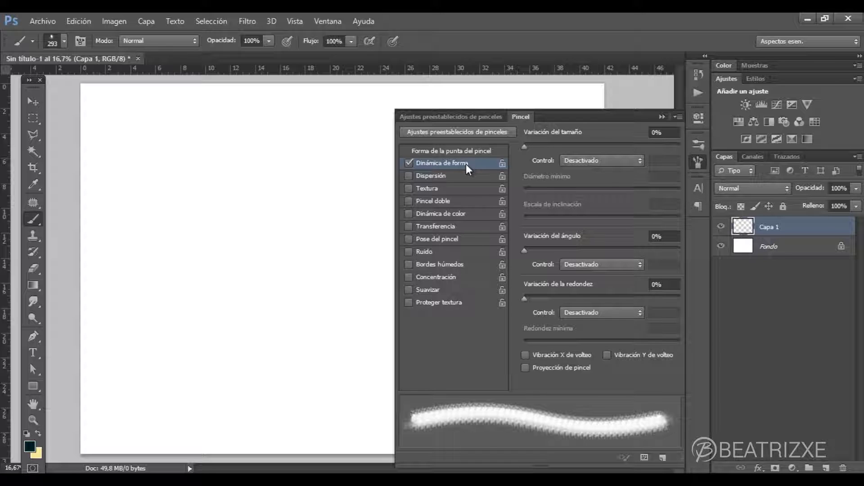
click(590, 160)
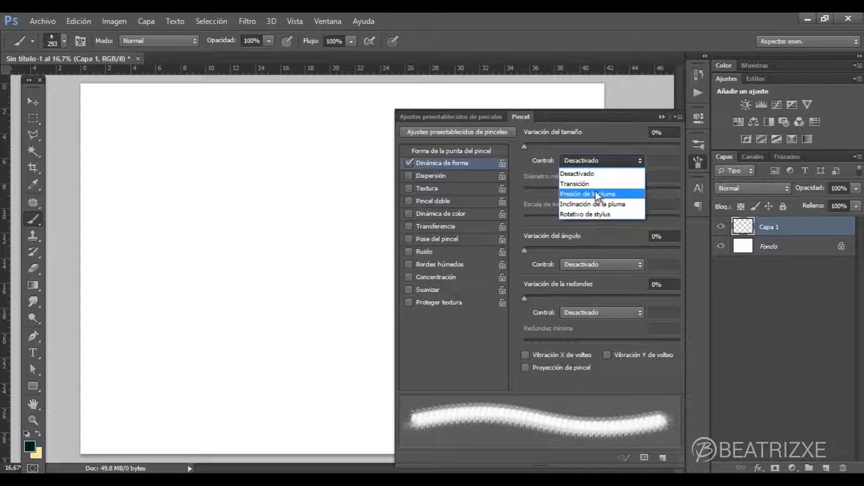
click(593, 161)
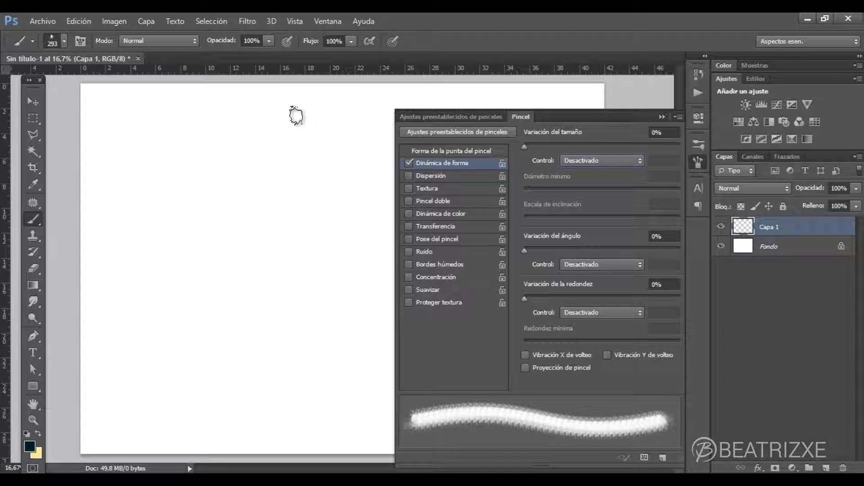
mouse_move(298, 112)
mouse_down()
mouse_move(231, 165)
mouse_move(138, 283)
mouse_up()
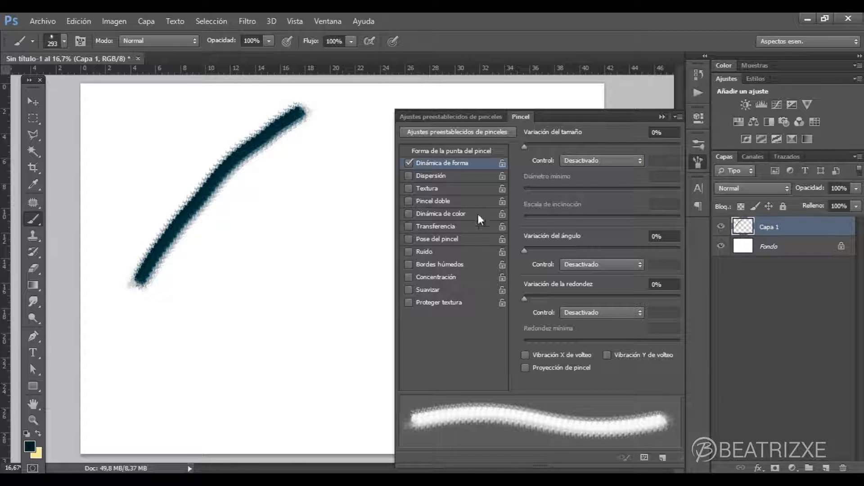
- Paint a comparison stroke with Dinámica de forma disabled, and another with it enabled and Variación del tamaño at 63%
click(408, 163)
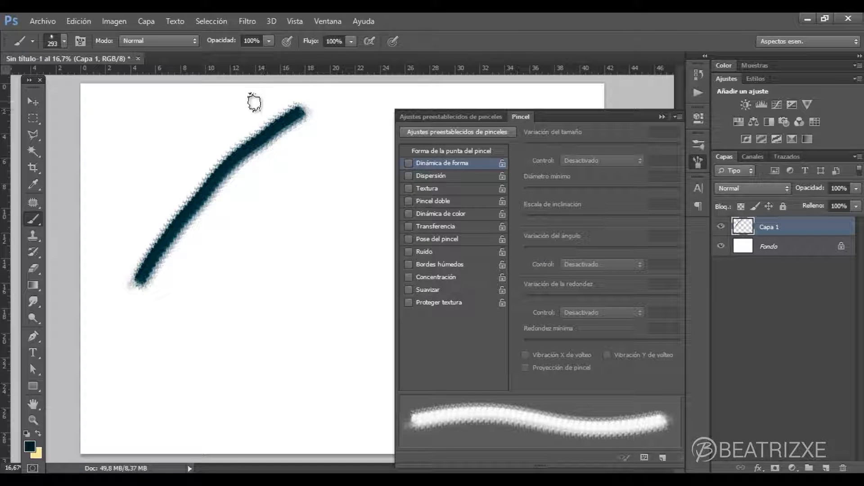
drag(255, 96, 104, 260)
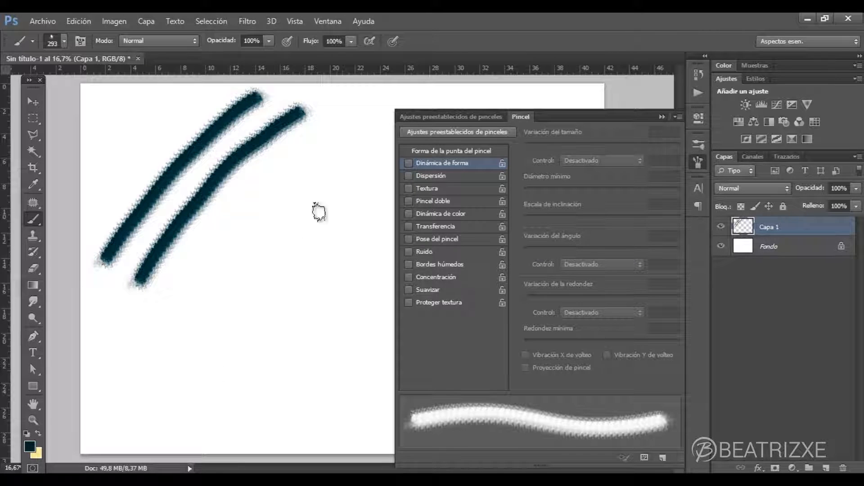
click(409, 163)
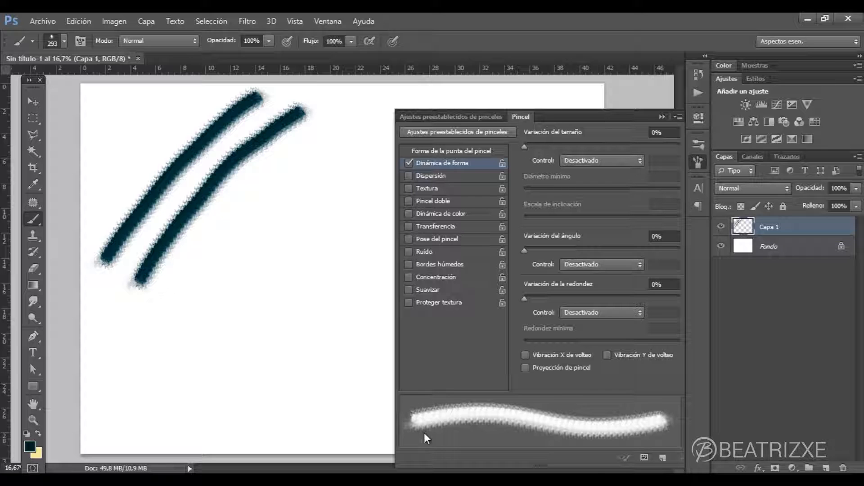
mouse_move(524, 146)
mouse_down()
mouse_move(651, 142)
mouse_move(536, 148)
mouse_move(622, 147)
mouse_up()
mouse_move(331, 145)
mouse_down()
mouse_move(276, 187)
mouse_move(203, 285)
mouse_up()
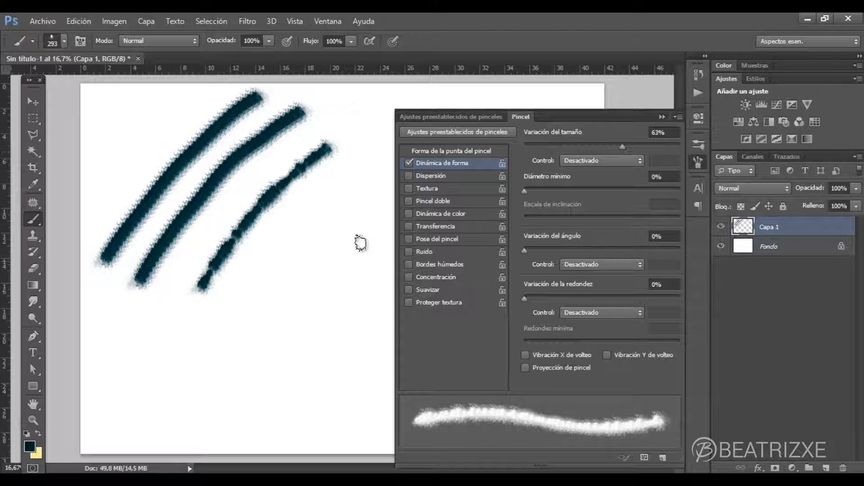
- Set the size control to Transición and paint one test stroke with Diámetro mínimo at 22% and one at 62%
click(586, 160)
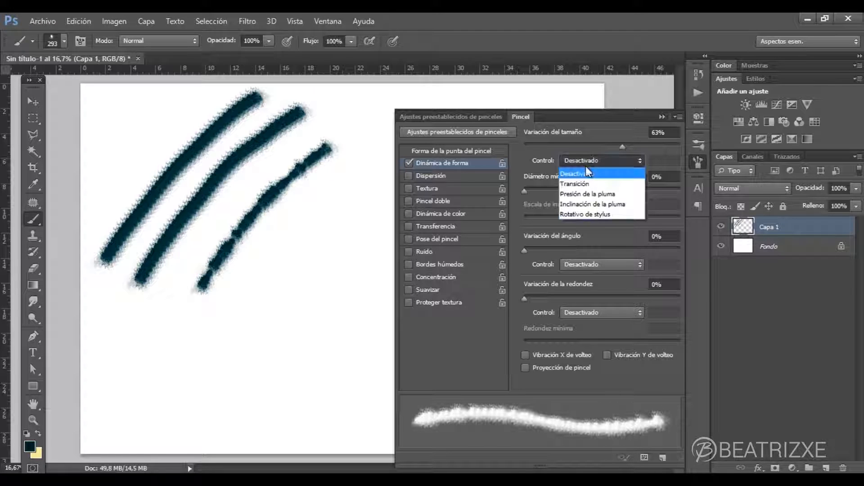
click(580, 182)
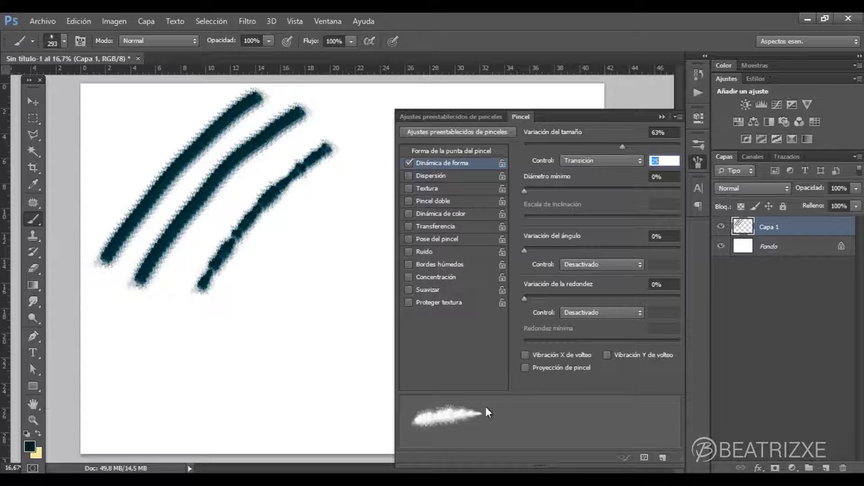
mouse_move(525, 191)
mouse_down()
mouse_move(565, 196)
mouse_move(558, 197)
mouse_up()
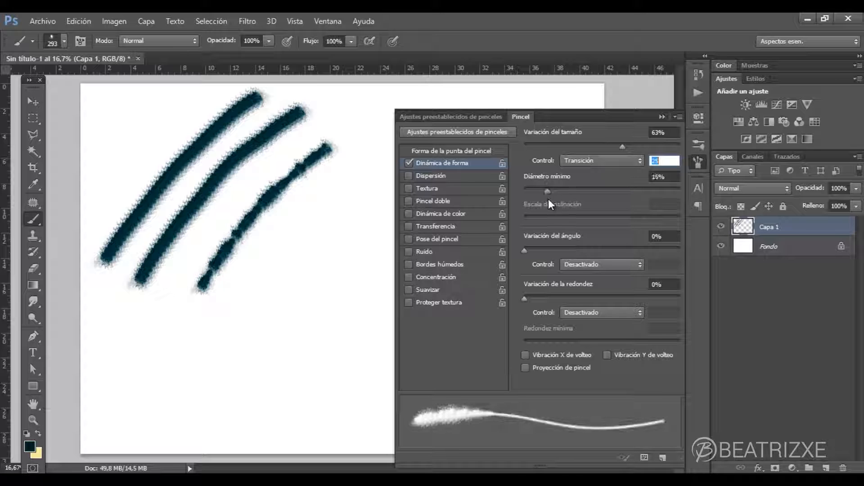
drag(342, 183, 224, 381)
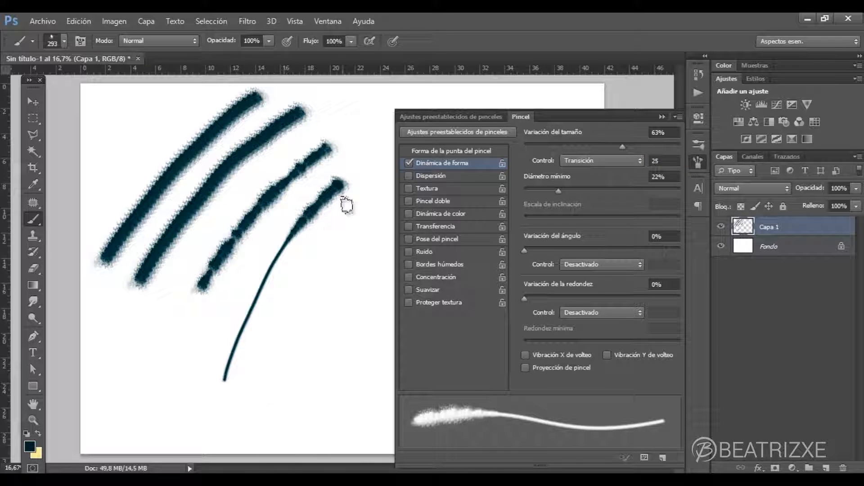
mouse_move(557, 190)
mouse_down()
mouse_move(525, 194)
mouse_move(648, 202)
mouse_move(621, 203)
mouse_up()
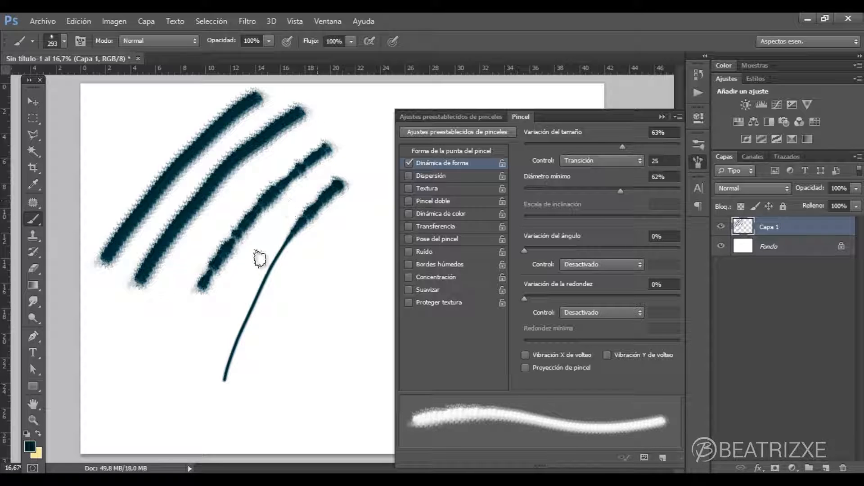
drag(267, 244, 165, 414)
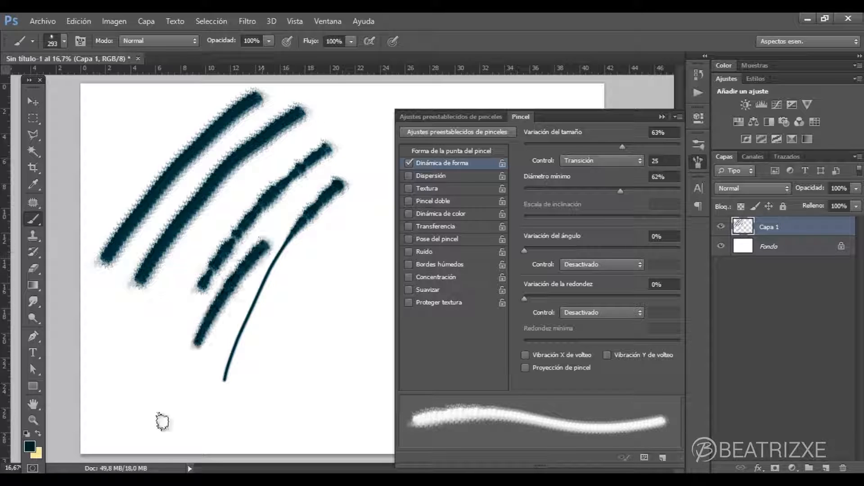
- Switch the size control to Presión de la pluma and paint a long diagonal test stroke on Capa 1
click(609, 160)
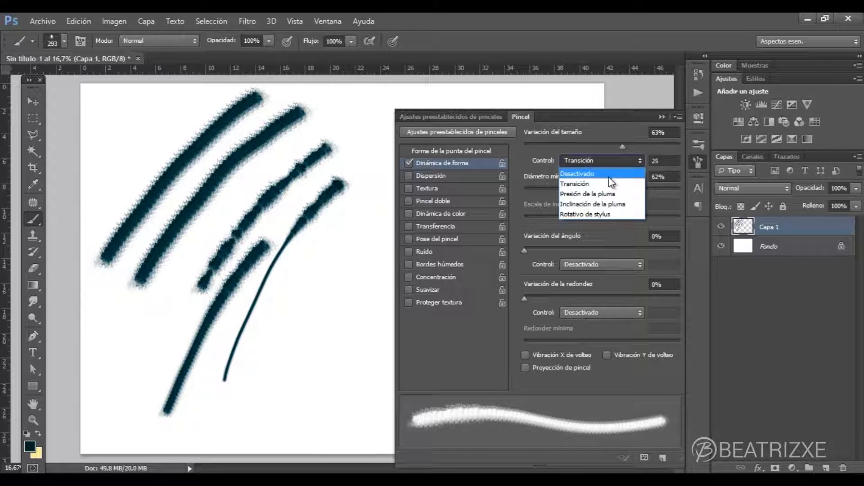
click(592, 195)
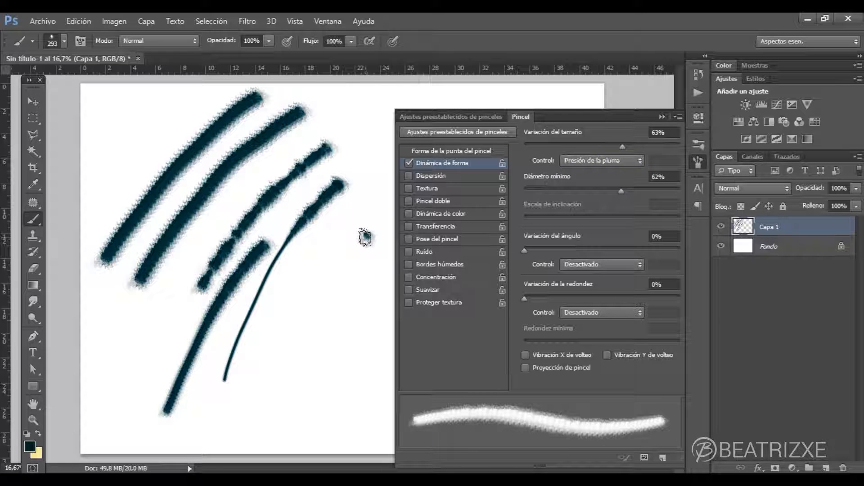
mouse_move(365, 238)
mouse_down()
mouse_move(271, 348)
mouse_move(223, 428)
mouse_up()
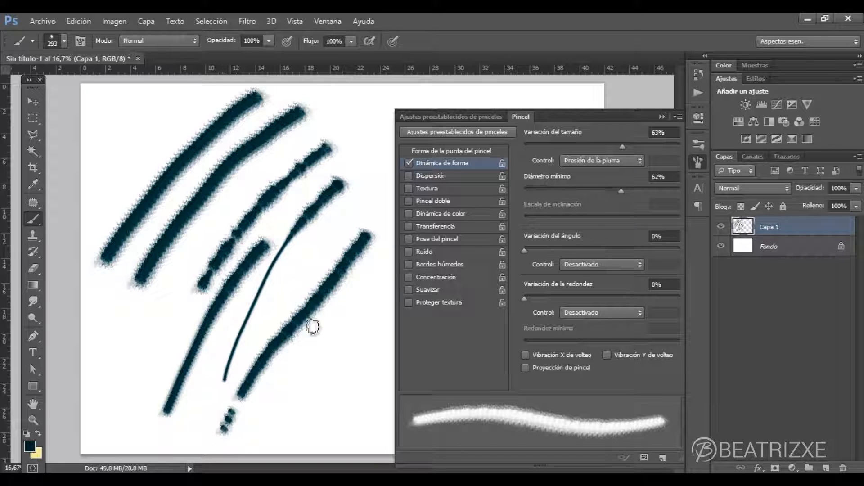
- Reduce Diámetro mínimo to 19% and Variación del tamaño to 31%, and paint a short diagonal test stroke
drag(620, 190, 552, 199)
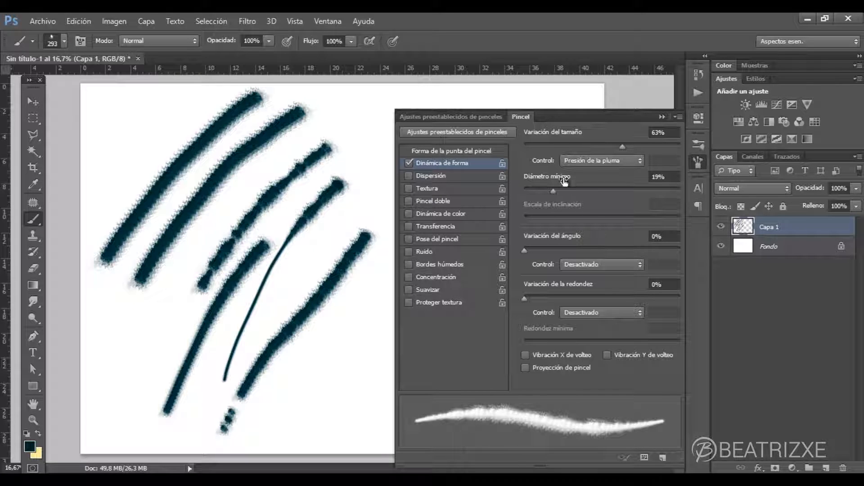
drag(622, 145, 573, 147)
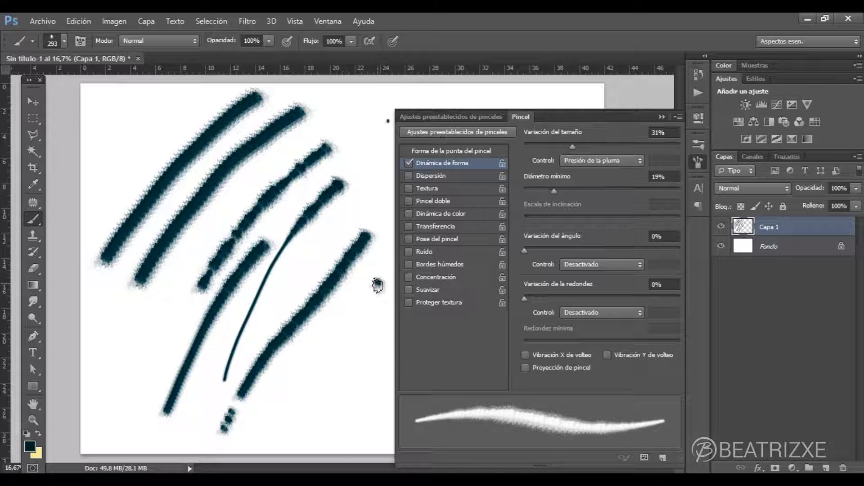
drag(378, 286, 294, 388)
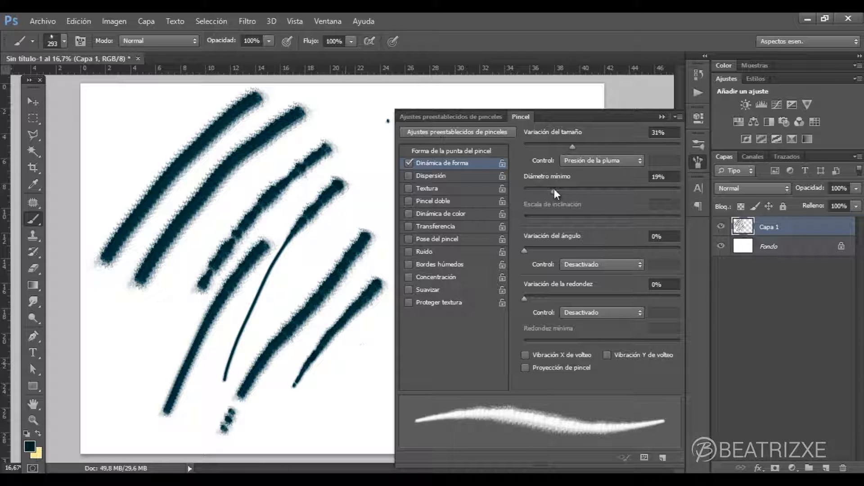
- Try Variación del tamaño at 7% with Diámetro mínimo at 20%
drag(554, 189, 509, 195)
mouse_move(572, 148)
mouse_down()
mouse_move(523, 142)
mouse_move(574, 145)
mouse_move(545, 145)
mouse_up()
mouse_move(527, 191)
mouse_down()
mouse_move(562, 190)
mouse_move(555, 190)
mouse_up()
drag(543, 147, 535, 146)
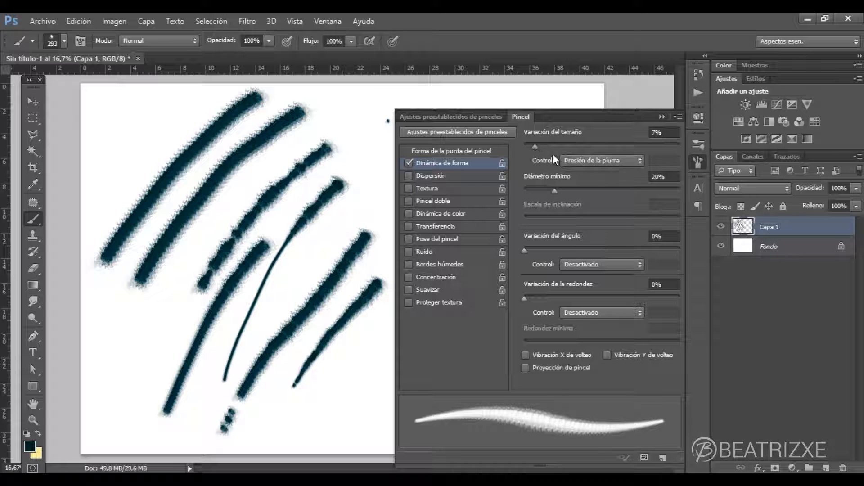
- Set the size control back to Transición, with Variación del tamaño at 12% and Diámetro mínimo at 45%
click(595, 161)
click(576, 184)
click(573, 158)
click(582, 173)
click(579, 156)
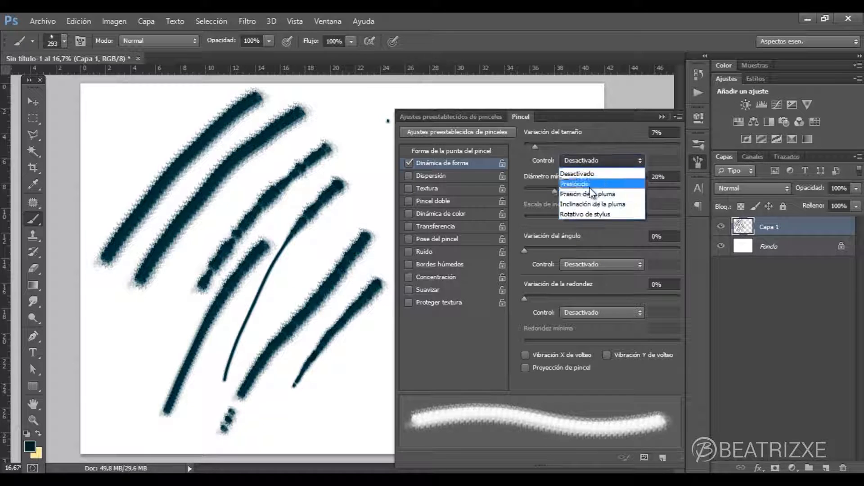
click(588, 184)
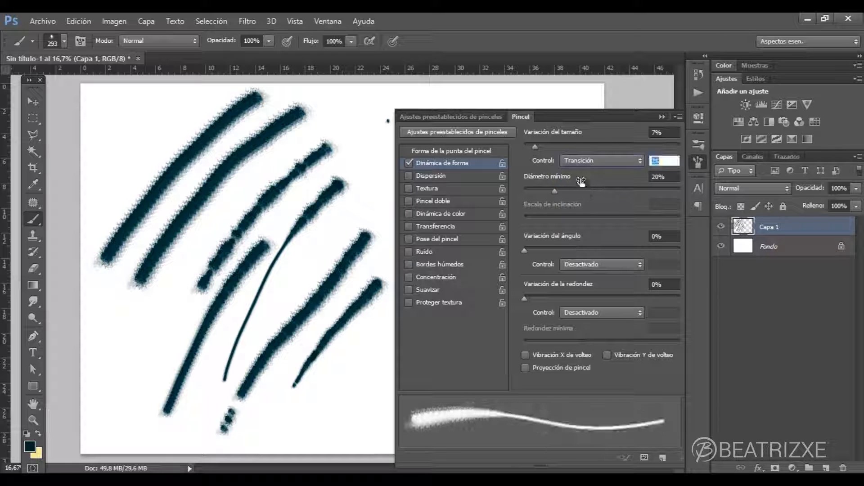
drag(554, 193, 542, 196)
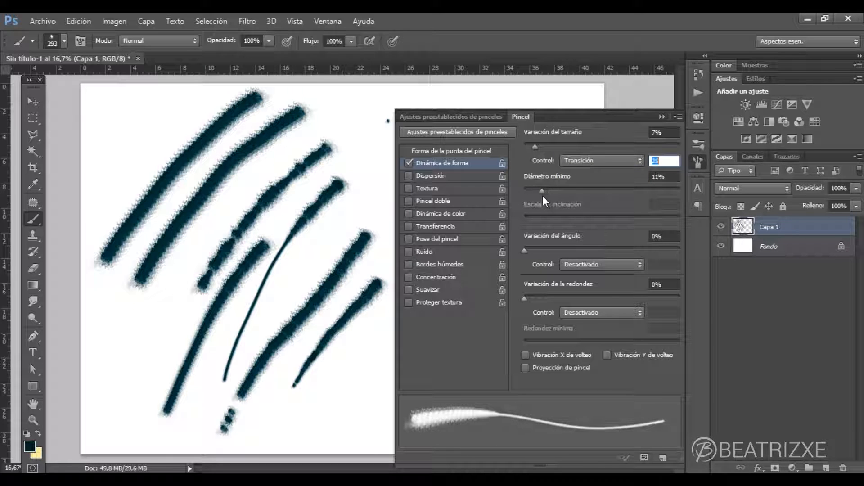
mouse_move(536, 150)
mouse_down()
mouse_move(587, 141)
mouse_move(506, 145)
mouse_move(566, 144)
mouse_move(544, 146)
mouse_up()
drag(548, 194, 597, 193)
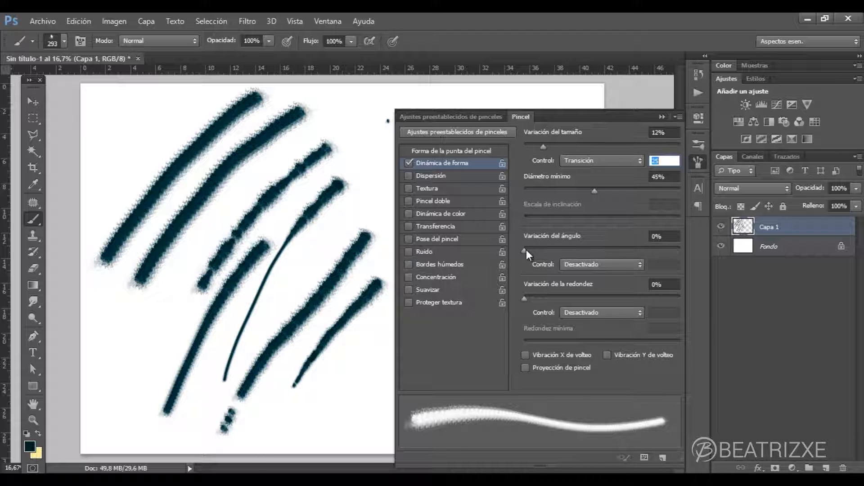
- Set Variación del ángulo to 49% with its control on Transición, and paint three test strokes on the canvas
mouse_move(525, 251)
mouse_down()
mouse_move(614, 248)
mouse_move(601, 248)
mouse_up()
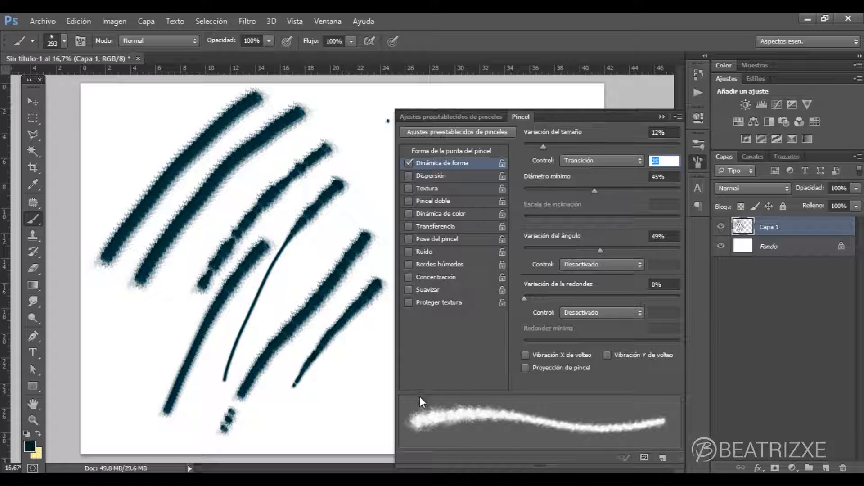
click(605, 262)
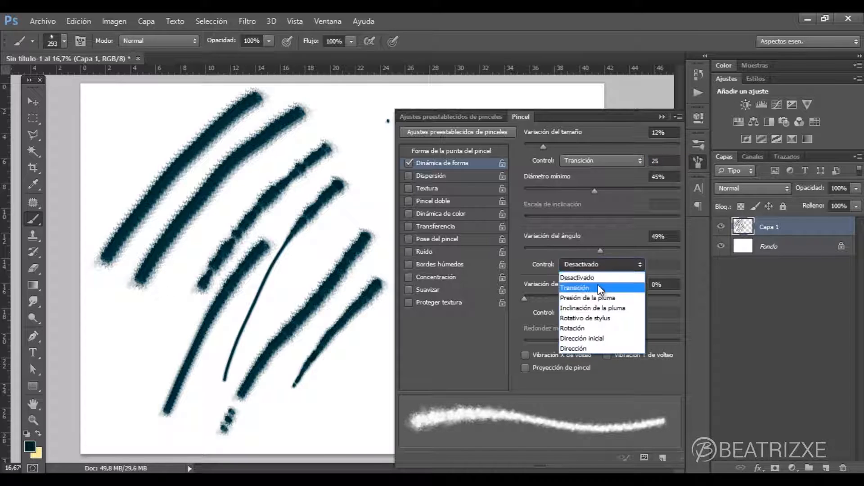
click(599, 285)
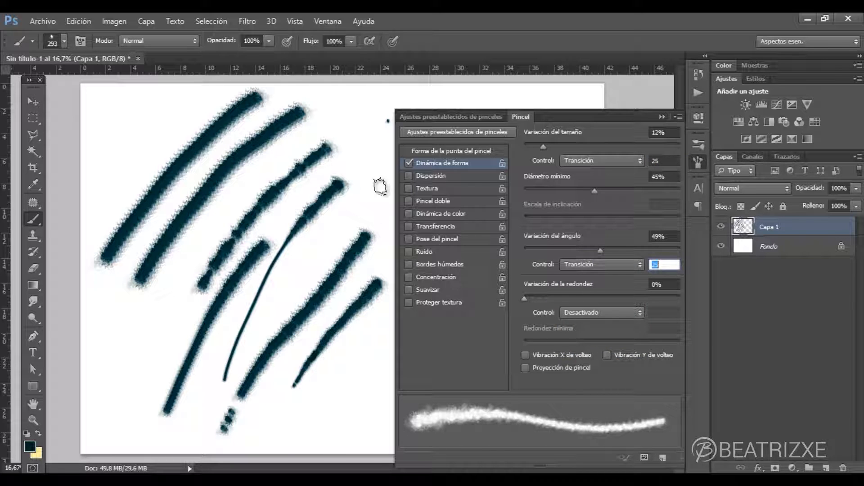
drag(382, 187, 276, 316)
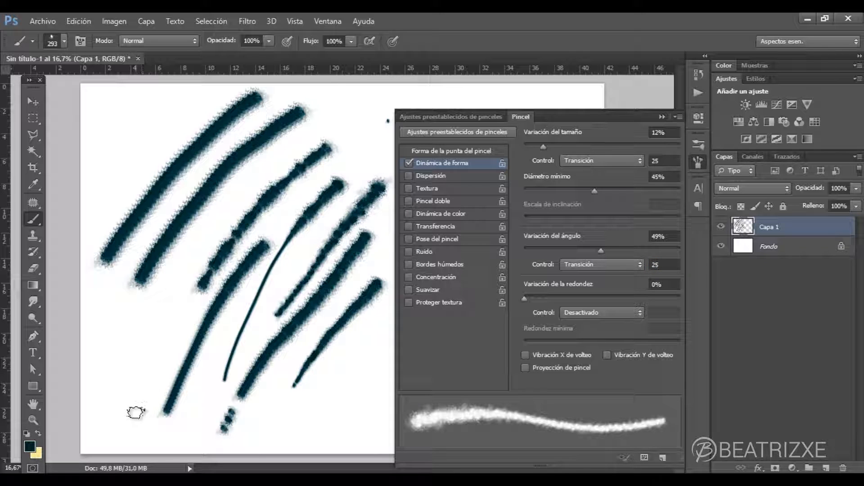
drag(135, 412, 188, 283)
drag(98, 406, 164, 288)
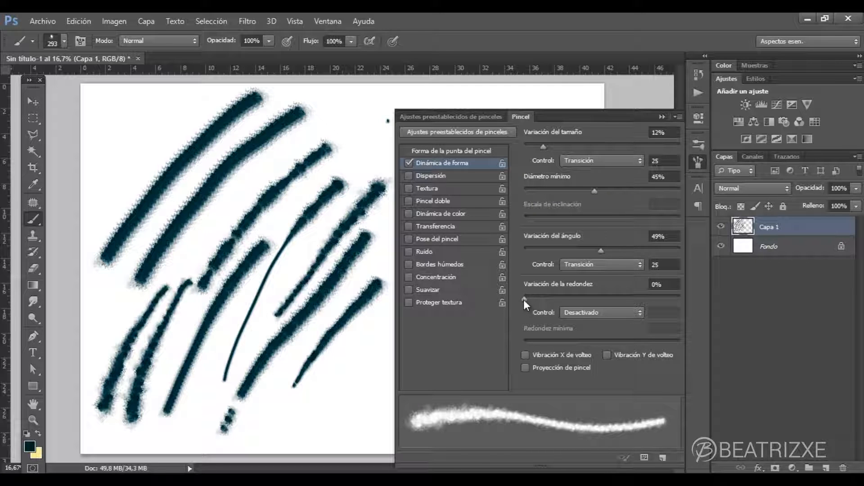
- Raise Variación de la redondez to 100% and paint two curved test strokes near the lower part of the canvas
mouse_move(525, 296)
mouse_down()
mouse_move(703, 291)
mouse_move(507, 305)
mouse_up()
drag(525, 299, 691, 296)
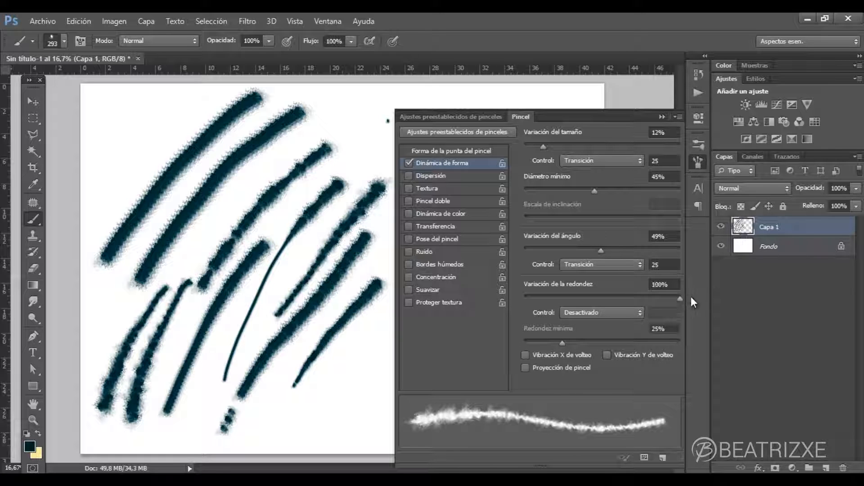
mouse_move(383, 356)
mouse_down()
mouse_move(312, 413)
mouse_move(235, 438)
mouse_up()
mouse_move(376, 331)
mouse_down()
mouse_move(366, 353)
mouse_move(262, 406)
mouse_move(237, 409)
mouse_up()
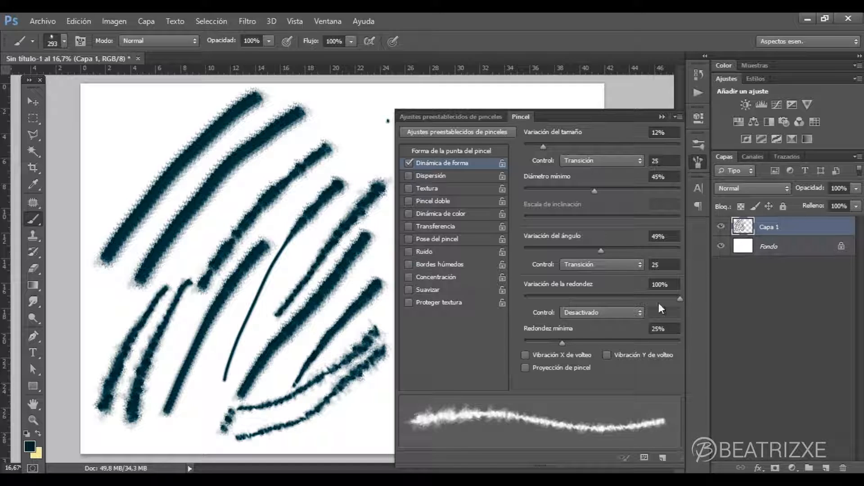
- Return Variación de la redondez to 0% and paint two diagonal comparison strokes in the upper part of the canvas
drag(678, 298, 524, 297)
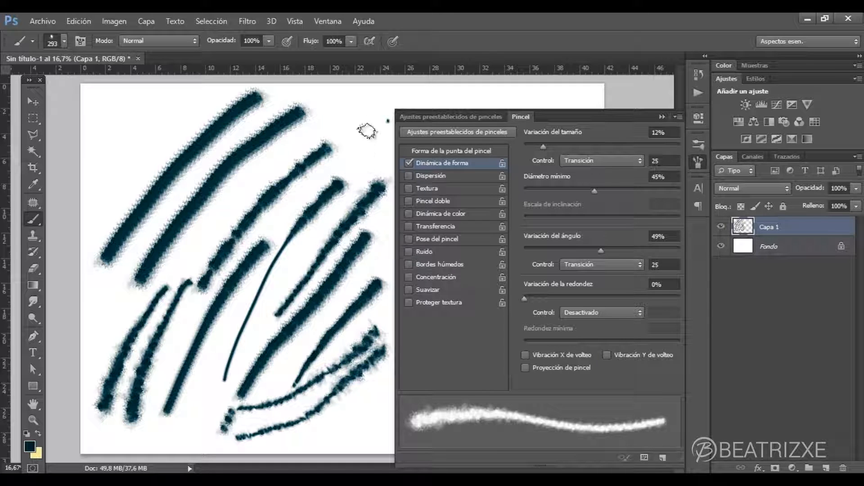
drag(375, 123, 294, 214)
drag(367, 108, 254, 239)
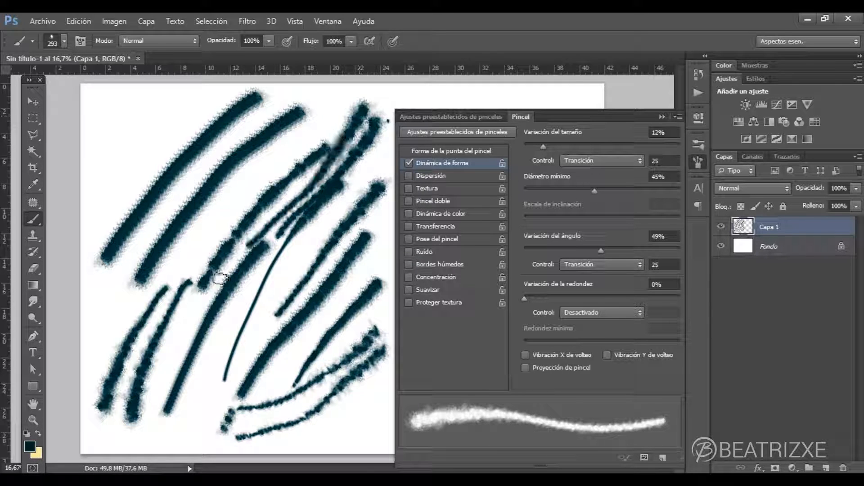
- Set Variación de la redondez to 50% with its control on Transición, and paint three curved test strokes over the existing ones
mouse_move(529, 300)
mouse_down()
mouse_move(634, 293)
mouse_move(602, 292)
mouse_up()
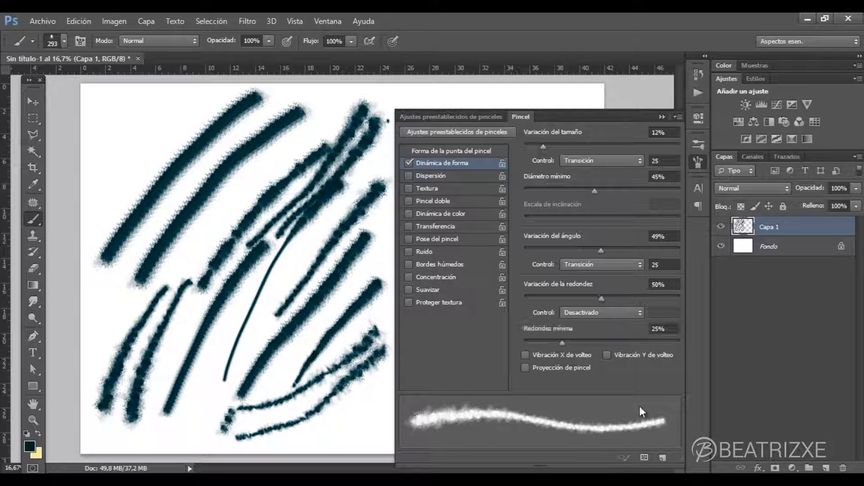
click(591, 309)
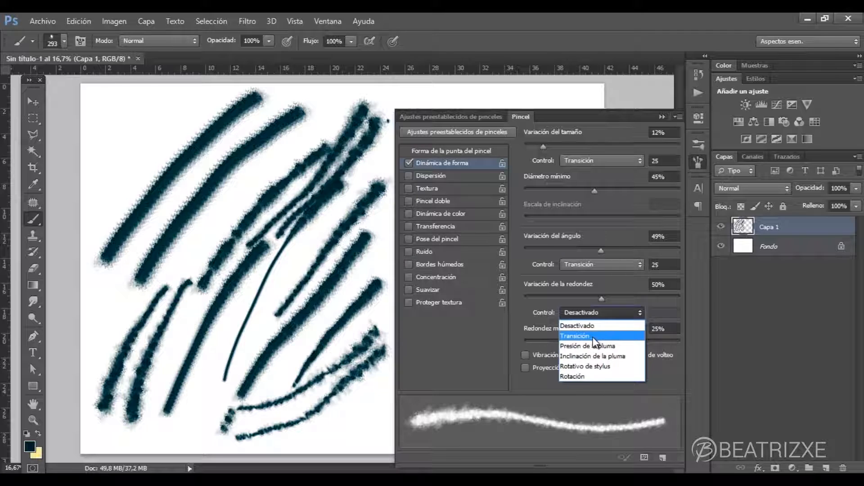
click(593, 334)
mouse_move(173, 101)
mouse_down()
mouse_move(142, 136)
mouse_move(105, 205)
mouse_move(100, 261)
mouse_move(122, 326)
mouse_move(182, 364)
mouse_up()
mouse_move(131, 260)
mouse_down()
mouse_move(143, 391)
mouse_move(185, 424)
mouse_up()
mouse_move(212, 218)
mouse_down()
mouse_move(199, 312)
mouse_move(221, 361)
mouse_move(280, 368)
mouse_up()
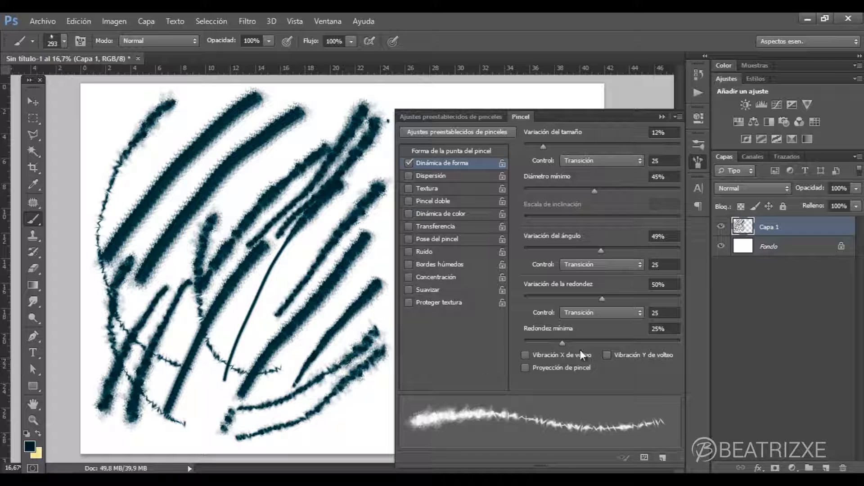
- Lower Redondez mínima to 9% and set the roundness control to Desactivado
mouse_move(560, 346)
mouse_down()
mouse_move(522, 347)
mouse_move(537, 345)
mouse_up()
click(582, 314)
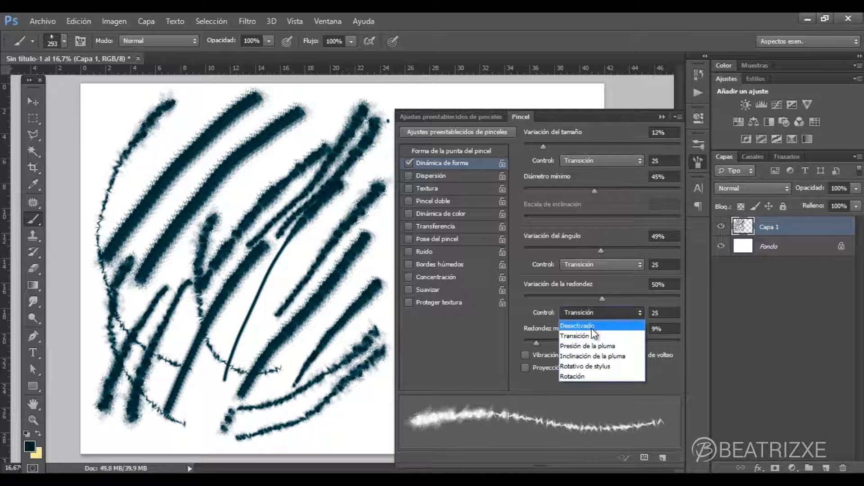
click(593, 325)
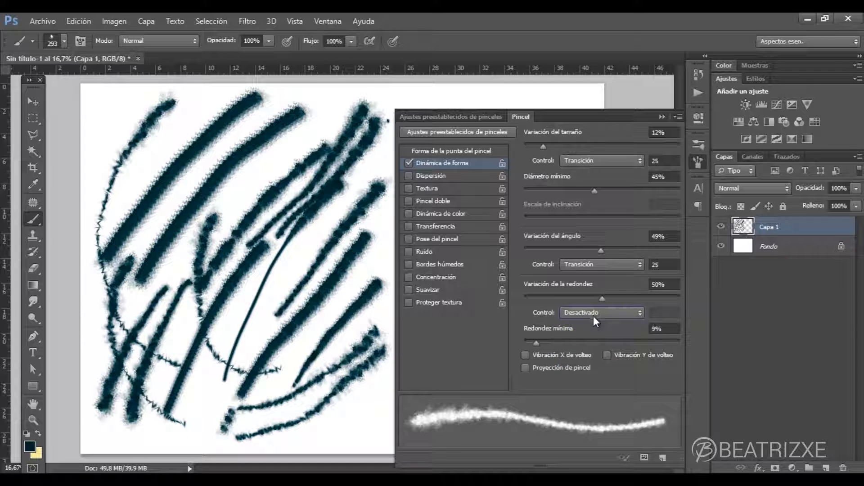
- Add a new empty layer above Capa 1 and hide Capa 1 to get a blank test canvas
click(702, 333)
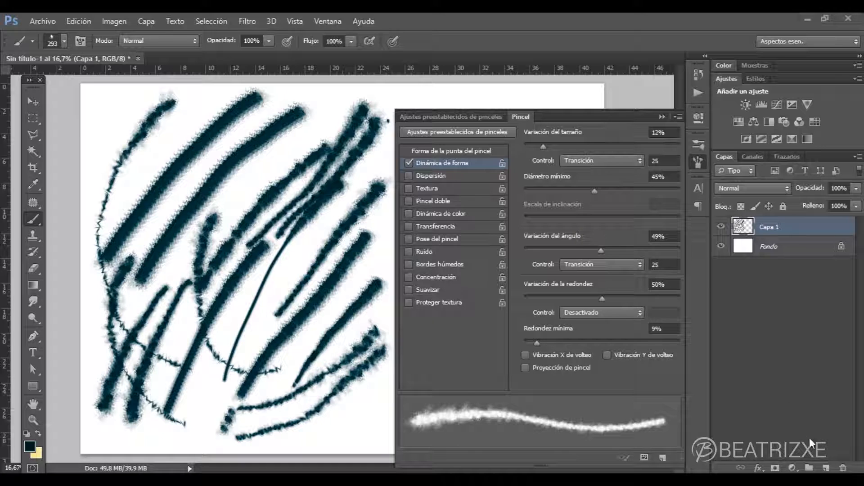
click(826, 468)
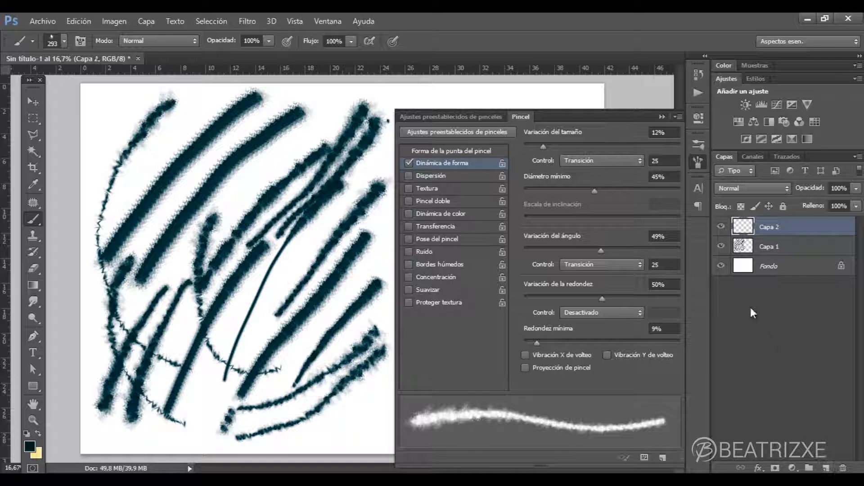
click(721, 247)
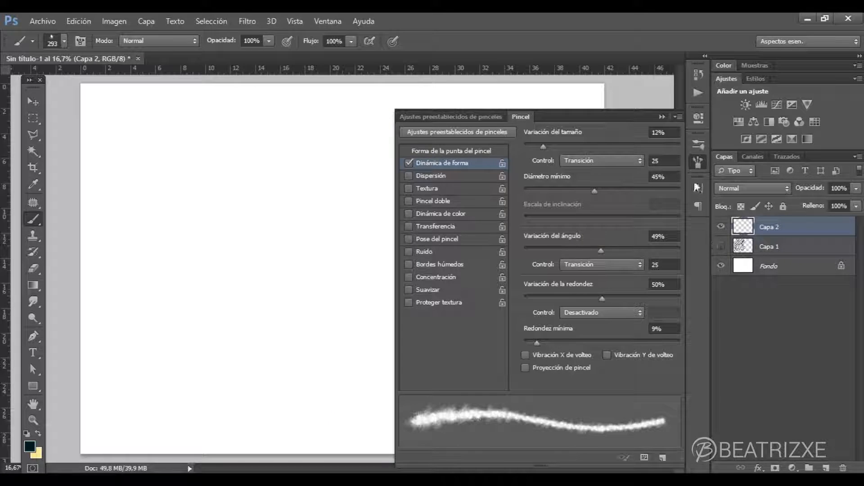
- Replace Dinámica de forma with Dispersión on Ambos ejes at 972%, and paint a long test stroke down the left half of the canvas
click(408, 163)
click(409, 176)
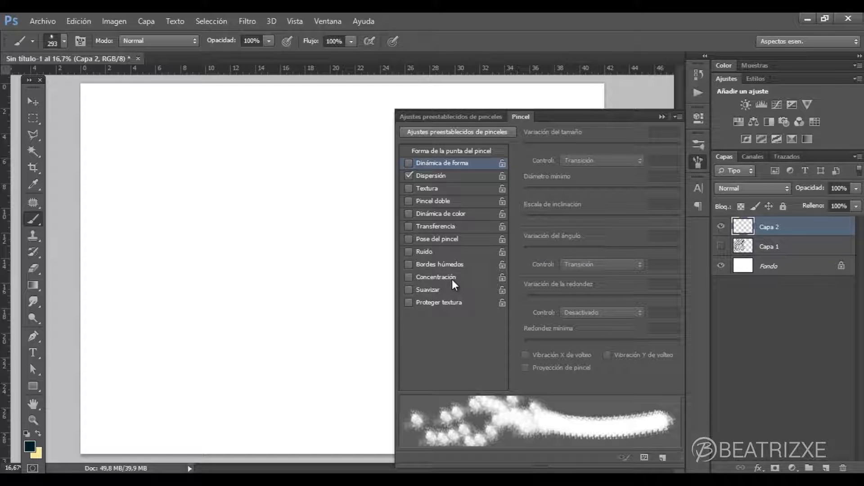
click(465, 176)
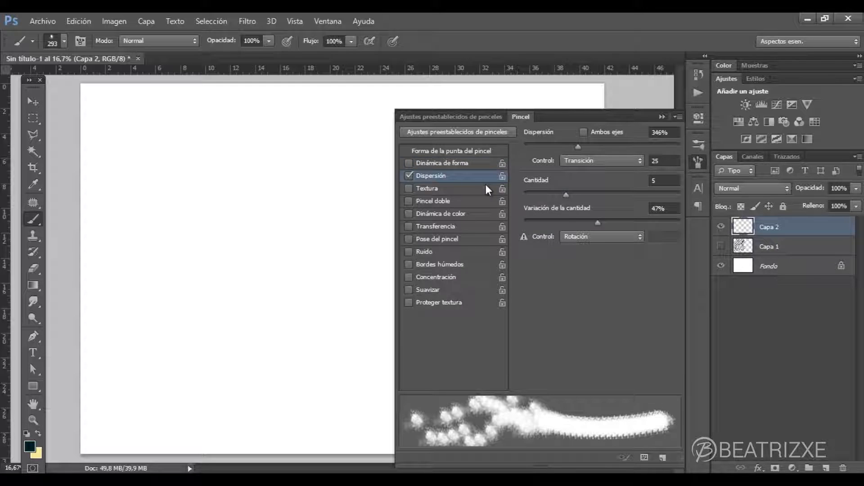
click(584, 131)
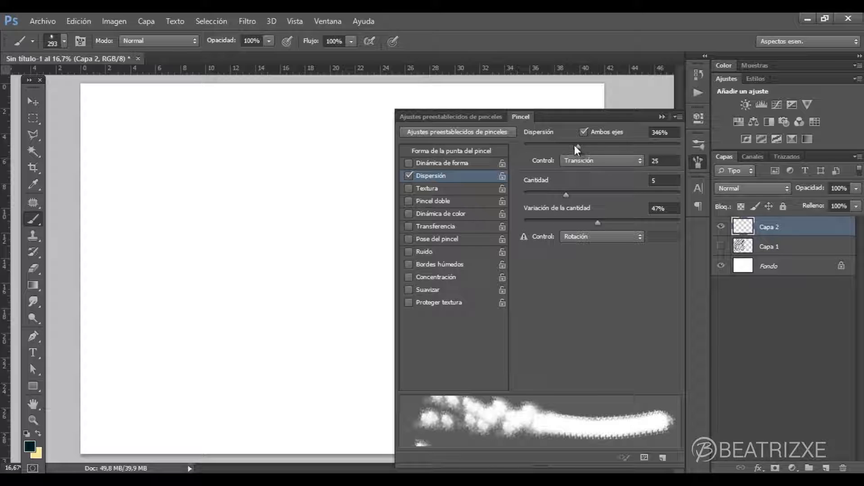
mouse_move(578, 146)
mouse_down()
mouse_move(509, 145)
mouse_move(691, 149)
mouse_move(648, 145)
mouse_move(675, 147)
mouse_up()
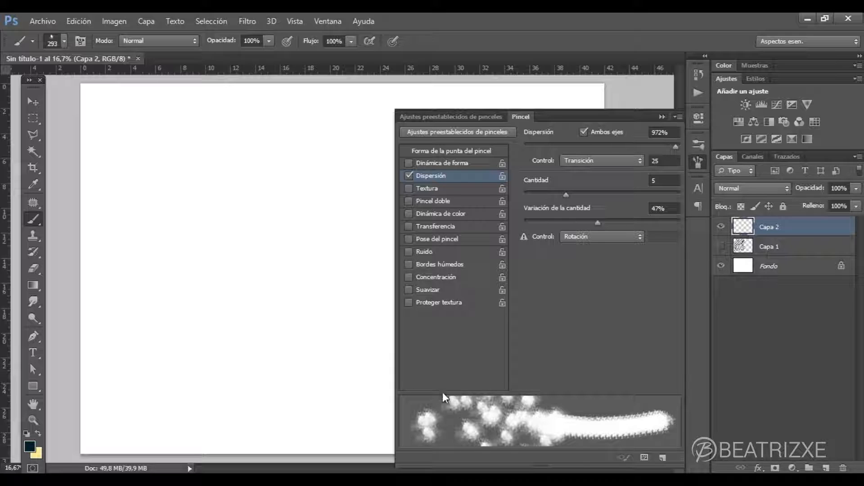
mouse_move(276, 119)
mouse_down()
mouse_move(225, 179)
mouse_move(197, 241)
mouse_move(180, 395)
mouse_up()
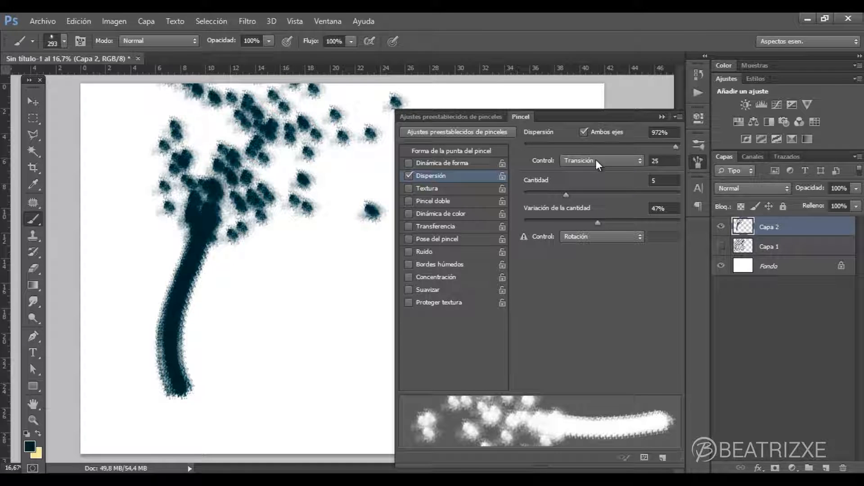
- Test lower scatter quantities by painting a stroke with Cantidad at 2, and a looping one with Variación de la cantidad at 7%
drag(566, 193, 524, 197)
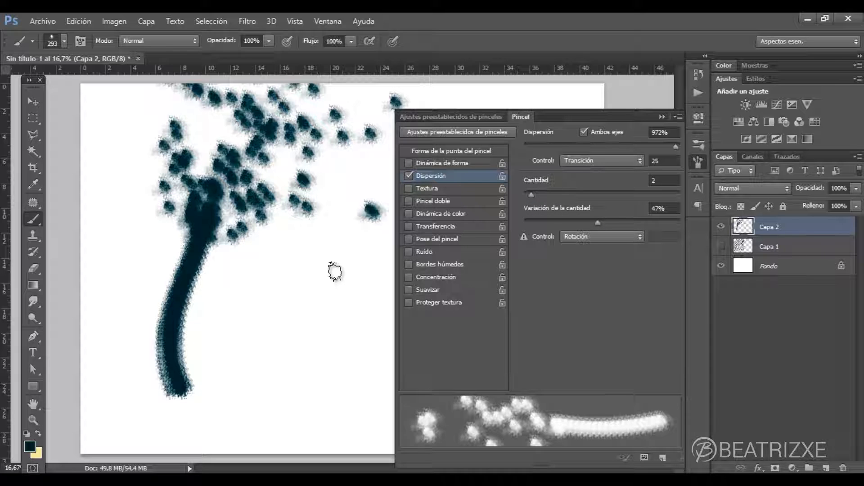
mouse_move(336, 268)
mouse_down()
mouse_move(303, 315)
mouse_move(309, 311)
mouse_up()
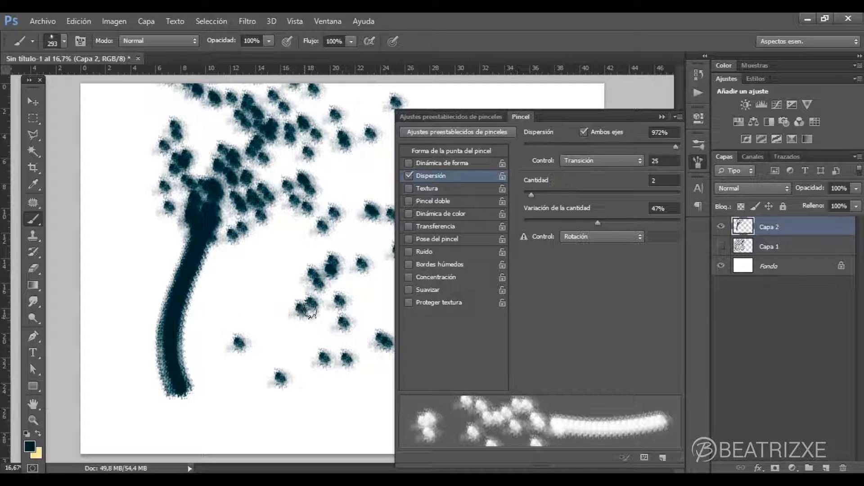
drag(595, 220, 535, 221)
mouse_move(251, 277)
mouse_down()
mouse_move(226, 349)
mouse_move(261, 408)
mouse_move(351, 375)
mouse_move(248, 277)
mouse_move(336, 263)
mouse_up()
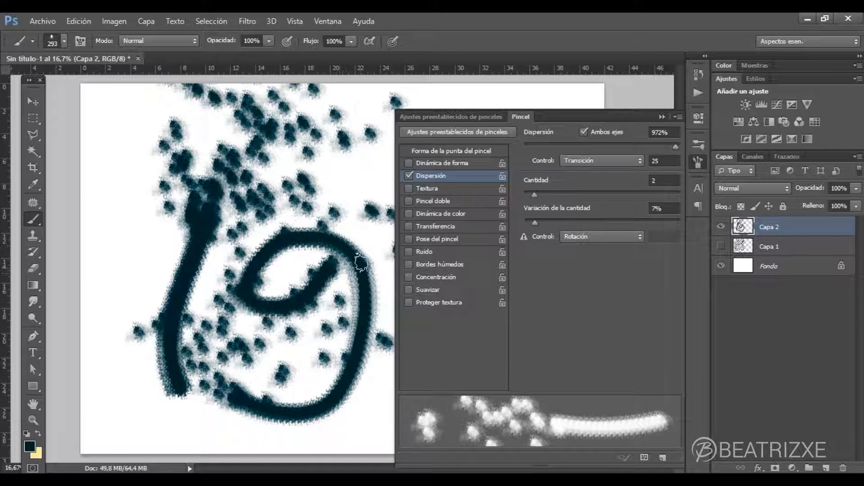
- Lower Dispersión to 171% and paint two curved test strokes across the upper half of the canvas
mouse_move(665, 146)
mouse_down()
mouse_move(542, 150)
mouse_move(547, 155)
mouse_up()
mouse_move(357, 164)
mouse_down()
mouse_move(372, 154)
mouse_move(338, 183)
mouse_move(280, 208)
mouse_move(212, 280)
mouse_up()
mouse_move(144, 118)
mouse_down()
mouse_move(116, 141)
mouse_move(115, 207)
mouse_move(149, 270)
mouse_move(173, 286)
mouse_up()
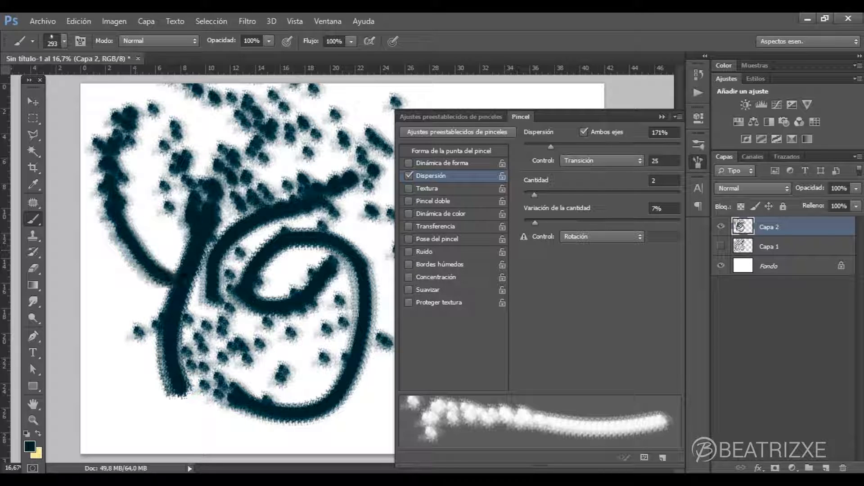
- Set the Dispersión control to Desactivado and paint a diagonal test stroke on the empty right half of the canvas
click(567, 160)
click(573, 174)
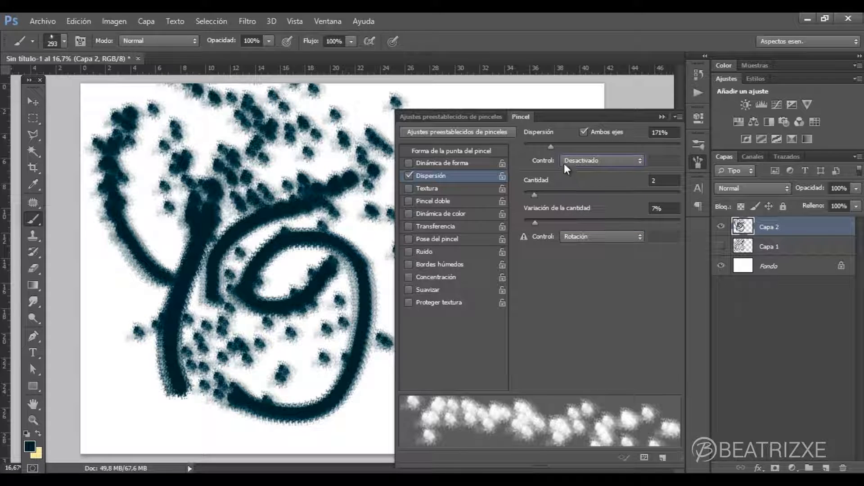
click(662, 117)
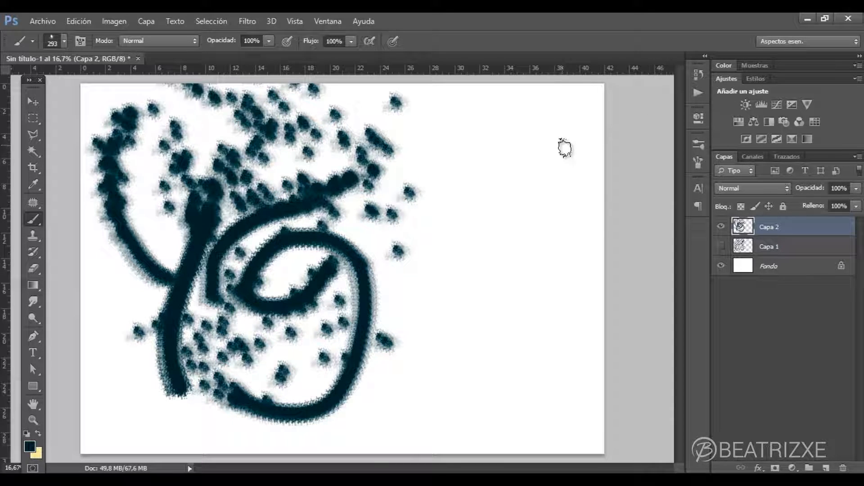
mouse_move(572, 132)
mouse_down()
mouse_move(480, 234)
mouse_move(443, 296)
mouse_move(434, 363)
mouse_up()
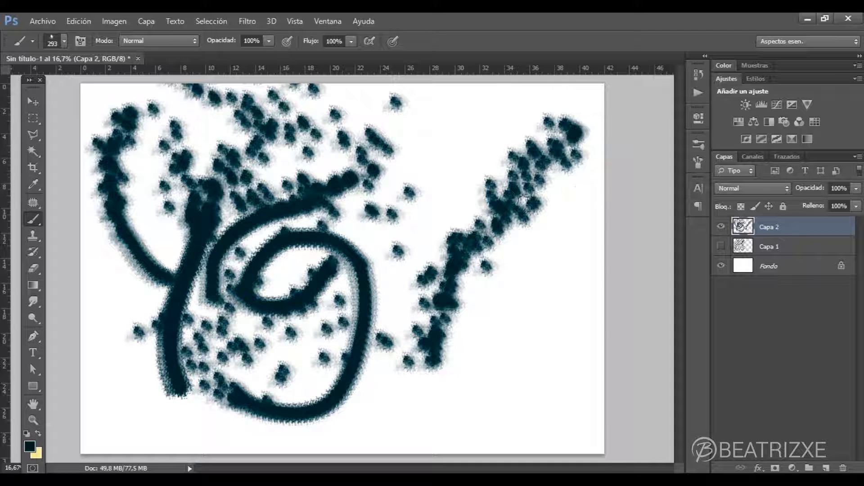
- Raise the scatter Cantidad to 4 and Variación de la cantidad to 56%
click(697, 162)
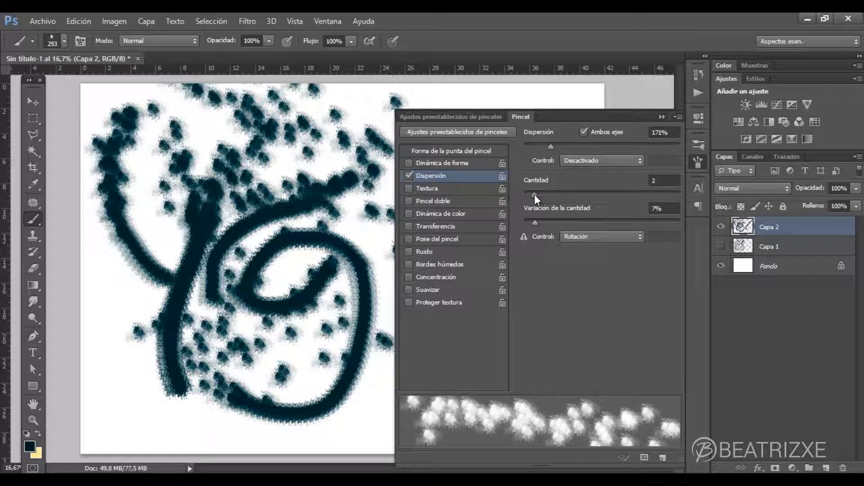
mouse_move(536, 196)
mouse_down()
mouse_move(617, 195)
mouse_move(551, 194)
mouse_up()
mouse_move(536, 224)
mouse_down()
mouse_move(676, 214)
mouse_move(612, 218)
mouse_up()
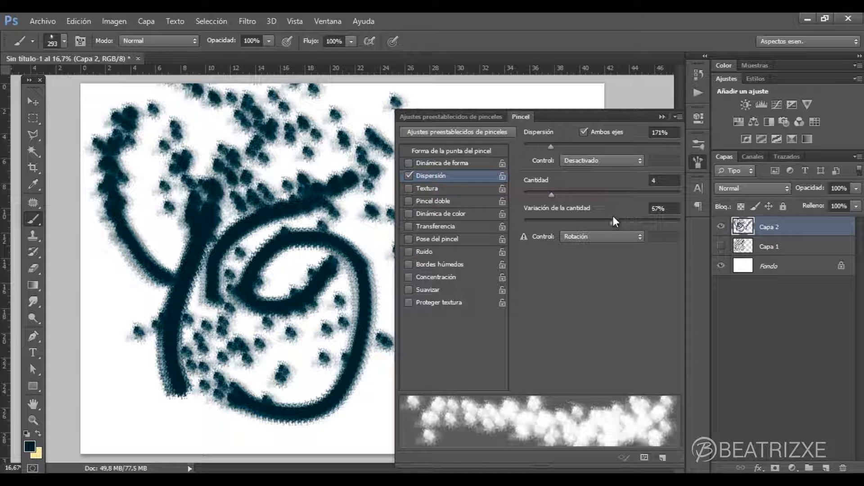
- Try Rotativo de stylus and Inclinación de la pluma as the quantity control, choose Transición at 25, and paint a test stroke
click(588, 239)
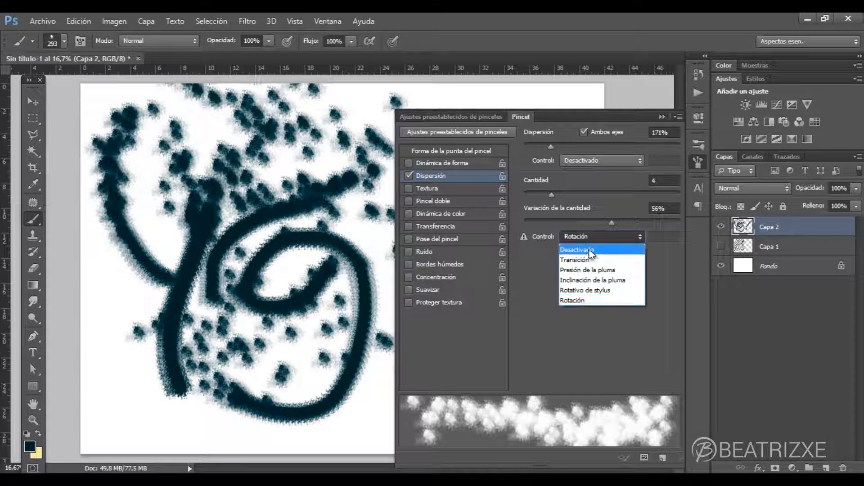
click(588, 291)
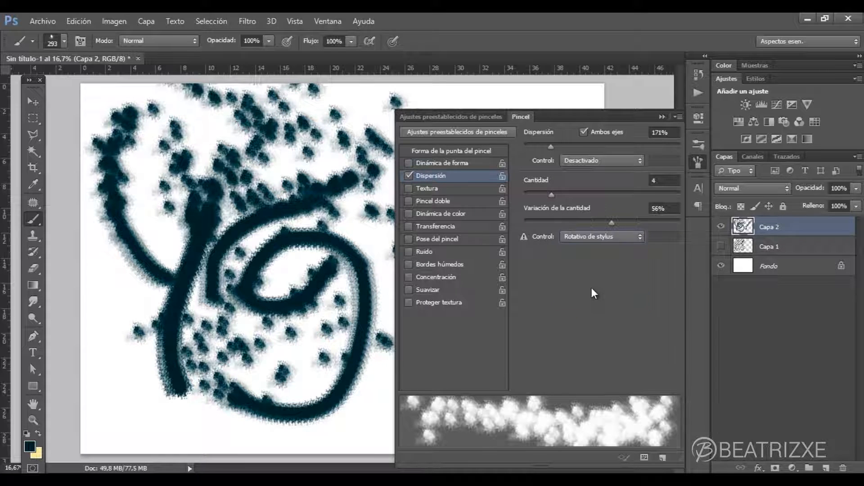
click(590, 236)
click(590, 280)
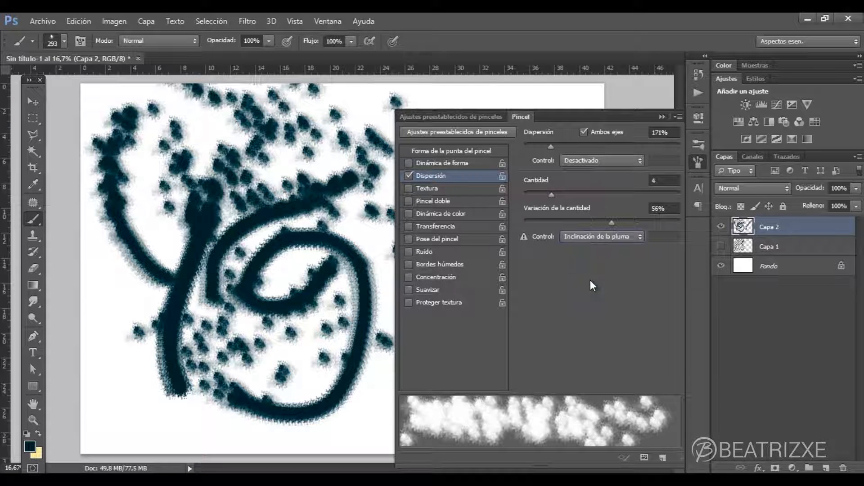
click(596, 234)
click(592, 260)
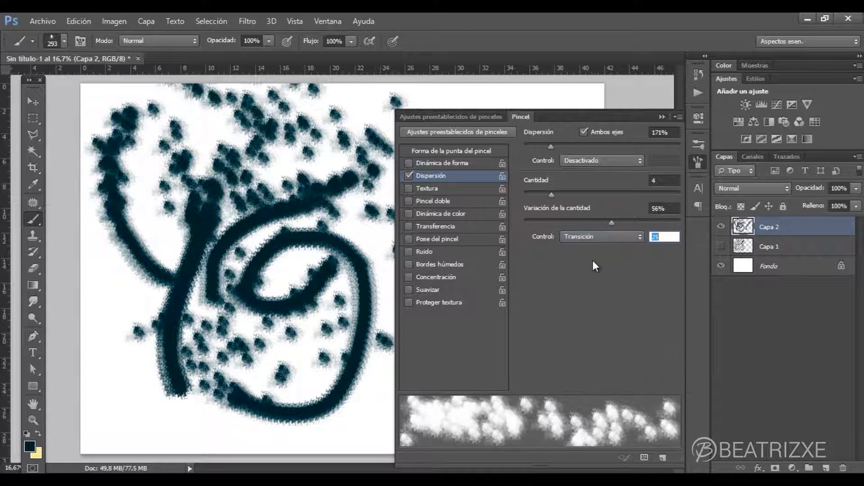
mouse_move(138, 338)
mouse_down()
mouse_move(114, 344)
mouse_move(187, 411)
mouse_move(323, 329)
mouse_move(387, 198)
mouse_up()
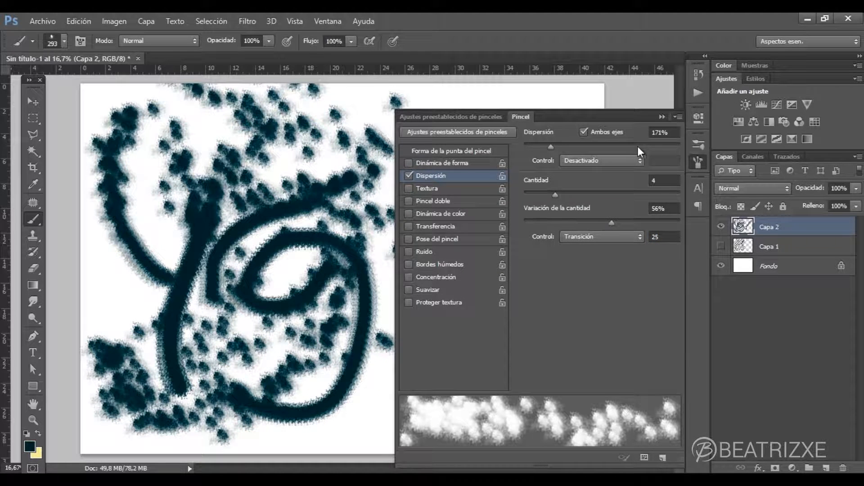
- Add a new layer with Capa 2 hidden, and switch the brush from Dispersión to the Textura settings
click(826, 468)
click(722, 247)
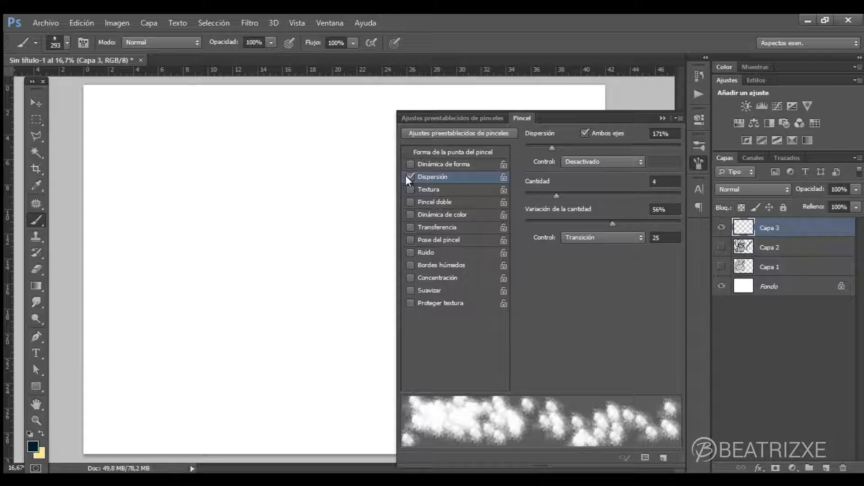
click(411, 176)
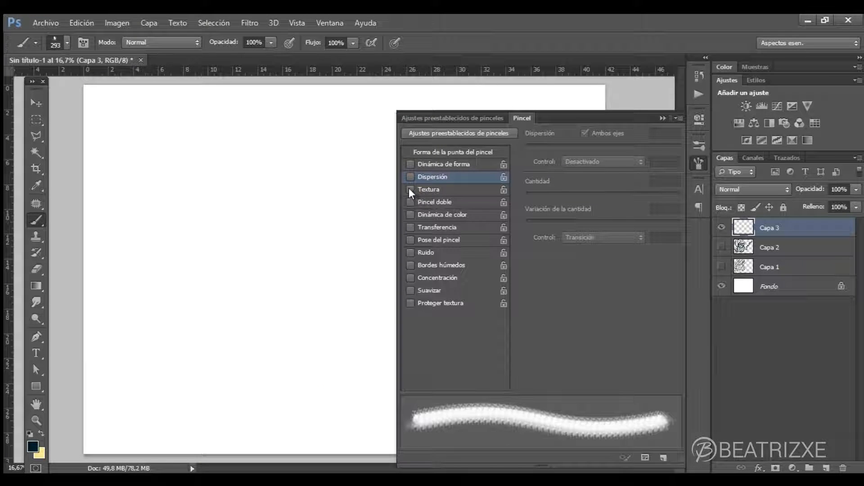
click(410, 189)
click(434, 189)
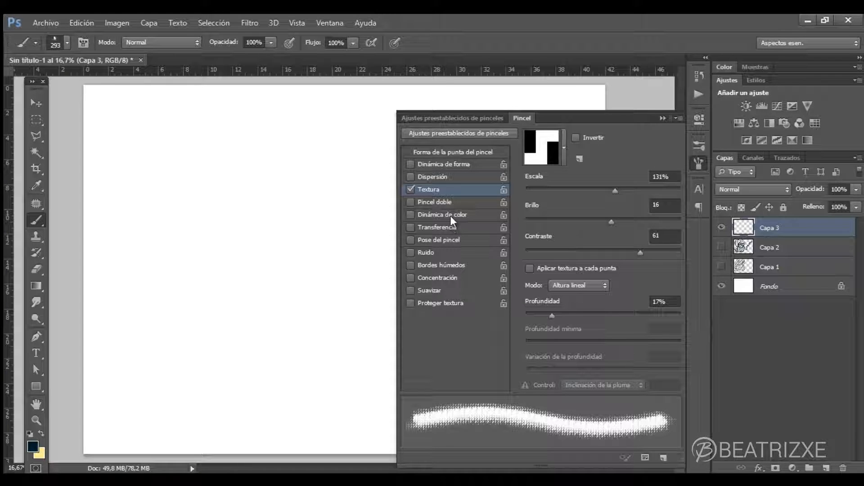
- Try the first patterns for the brush texture, choose the grey woven one, and paint a curved test stroke
click(565, 150)
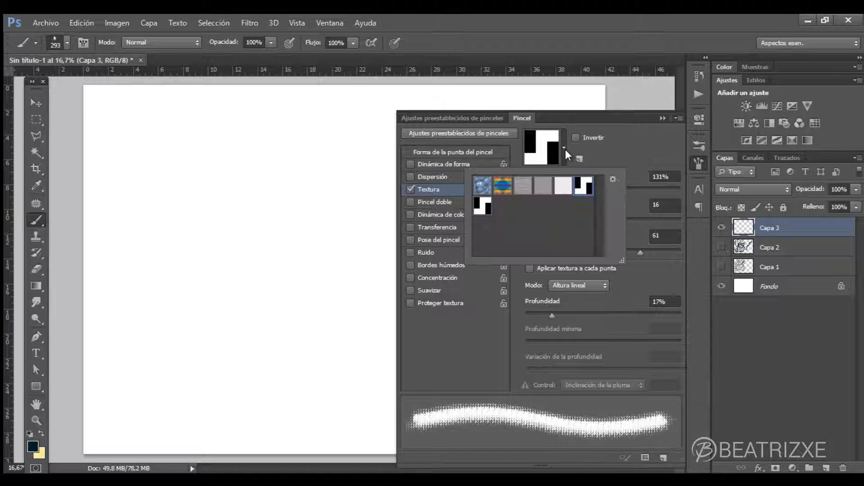
click(479, 193)
click(505, 190)
click(524, 187)
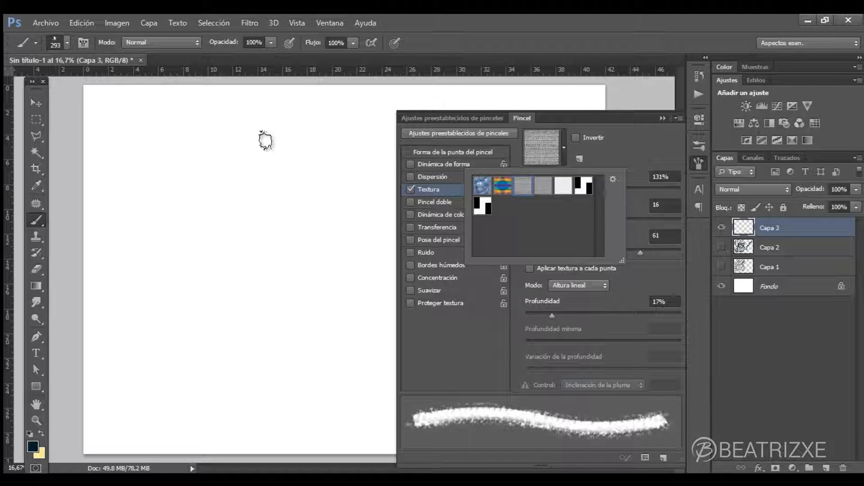
mouse_move(324, 129)
mouse_down()
mouse_move(231, 207)
mouse_move(182, 331)
mouse_up()
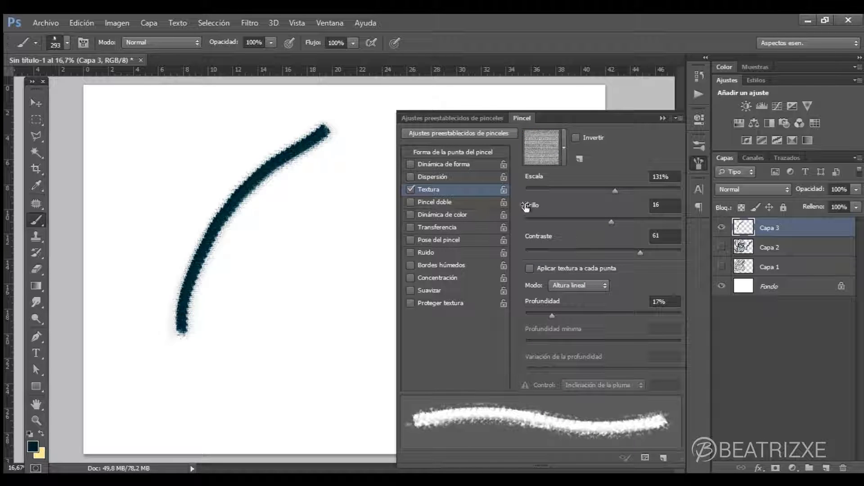
- Increase the brush size to 484 px and paint a thicker curved stroke to the right of the first one
click(67, 42)
drag(120, 82, 132, 84)
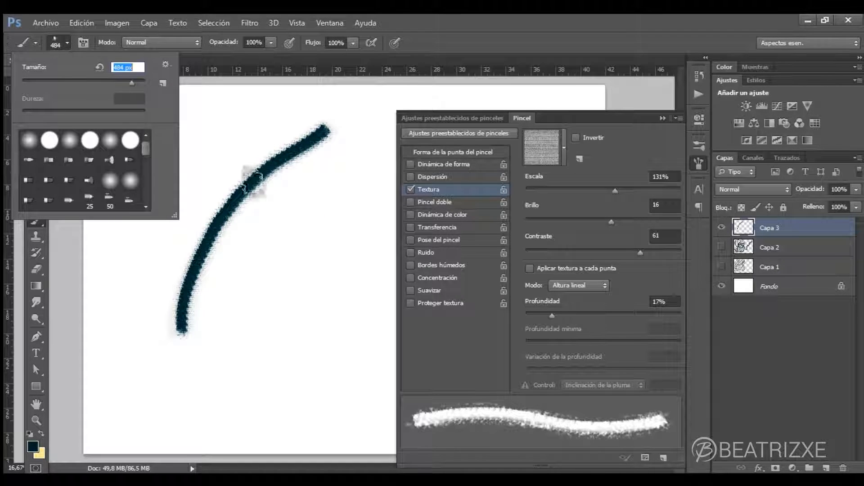
click(313, 214)
mouse_move(313, 213)
mouse_down()
mouse_move(261, 296)
mouse_move(246, 363)
mouse_up()
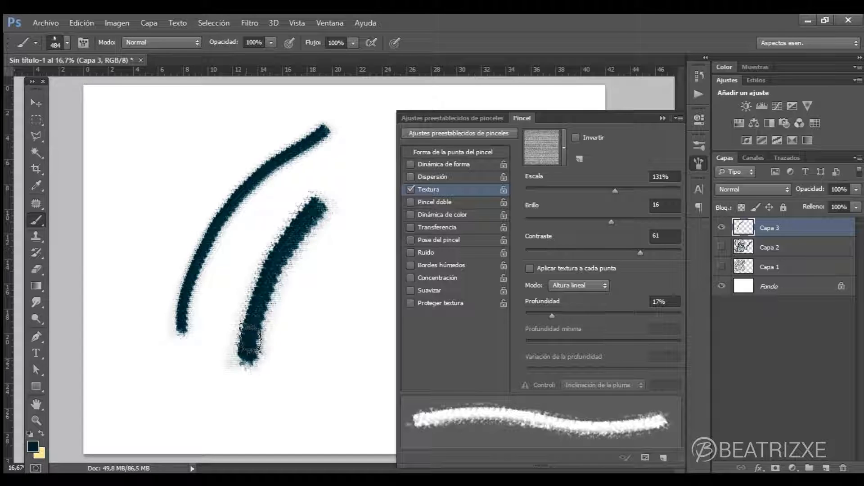
- Change the texture to the nearly white fifth pattern and paint a curved test stroke in the canvas's upper left area
click(564, 147)
click(543, 185)
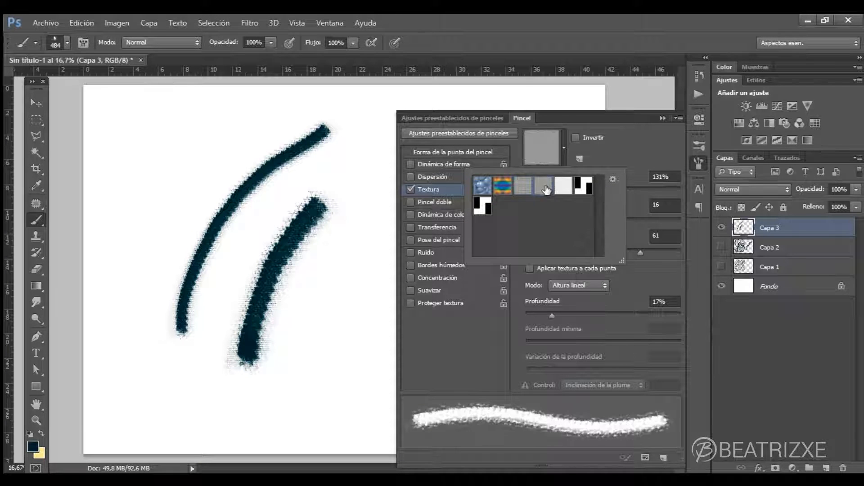
click(563, 186)
mouse_move(220, 118)
mouse_down()
mouse_move(172, 185)
mouse_move(148, 280)
mouse_up()
- Change the texture to the black-and-white block pattern and paint two diagonal strokes below the existing ones
click(564, 146)
click(584, 185)
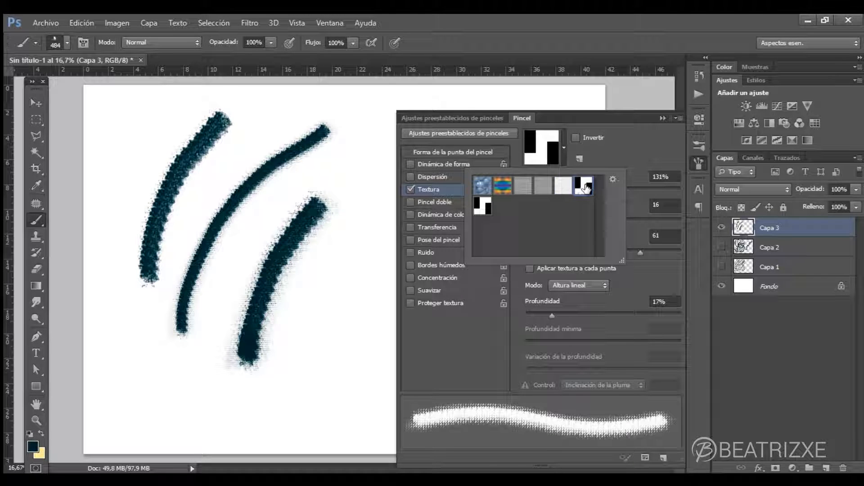
click(367, 308)
mouse_move(376, 283)
mouse_down()
mouse_move(277, 388)
mouse_move(261, 414)
mouse_up()
drag(361, 256, 275, 360)
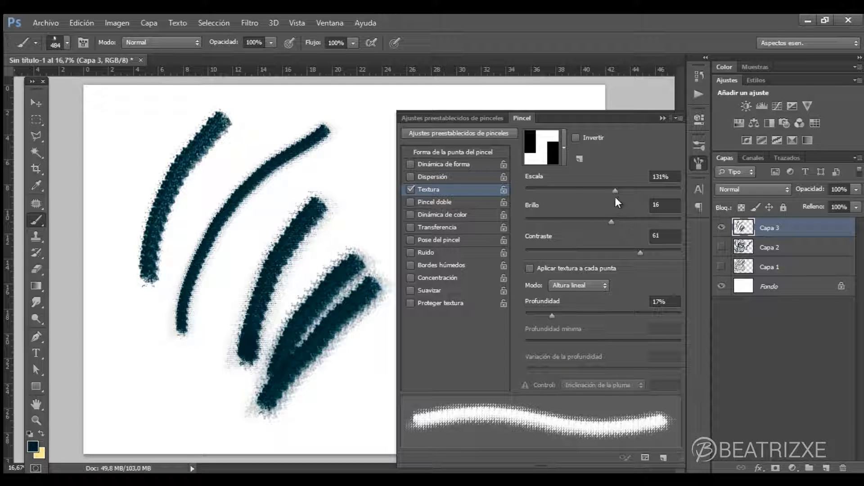
- Set the texture's Escala to 310%, Brillo to 34 and Contraste to 30
mouse_move(615, 191)
mouse_down()
mouse_move(515, 198)
mouse_move(557, 191)
mouse_move(650, 201)
mouse_up()
mouse_move(611, 223)
mouse_down()
mouse_move(663, 223)
mouse_move(517, 219)
mouse_up()
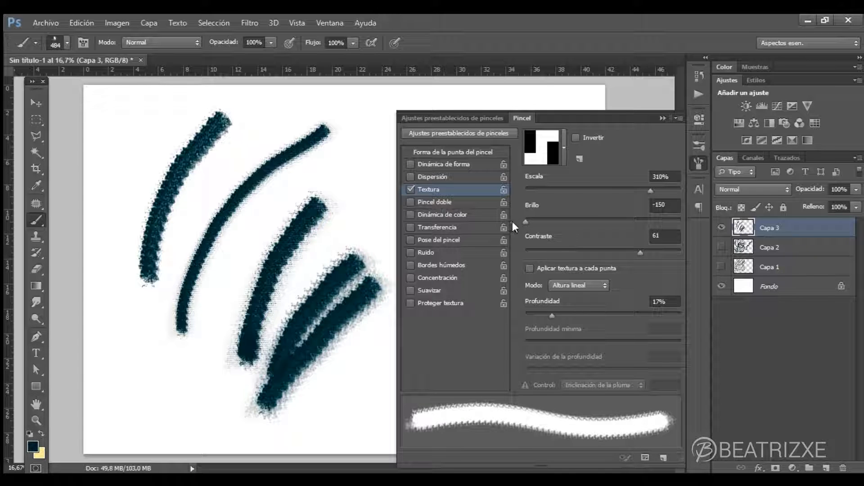
mouse_move(509, 222)
mouse_down()
mouse_move(626, 226)
mouse_move(609, 229)
mouse_move(629, 228)
mouse_move(621, 238)
mouse_move(544, 250)
mouse_move(640, 251)
mouse_move(609, 239)
mouse_up()
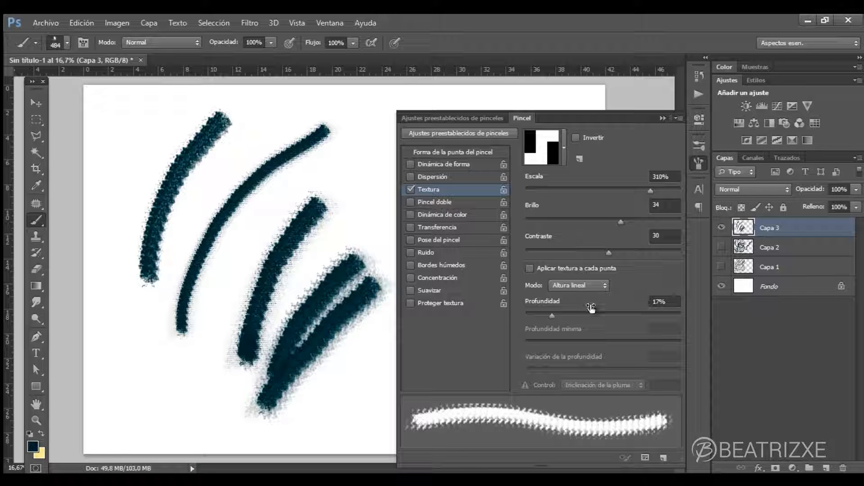
- Paint test strokes with the adjusted texture between the existing diagonals and along the canvas's left side
click(205, 391)
mouse_move(207, 369)
mouse_down()
mouse_move(238, 262)
mouse_move(310, 185)
mouse_up()
mouse_move(156, 116)
mouse_down()
mouse_move(112, 236)
mouse_move(139, 372)
mouse_move(185, 380)
mouse_move(200, 355)
mouse_up()
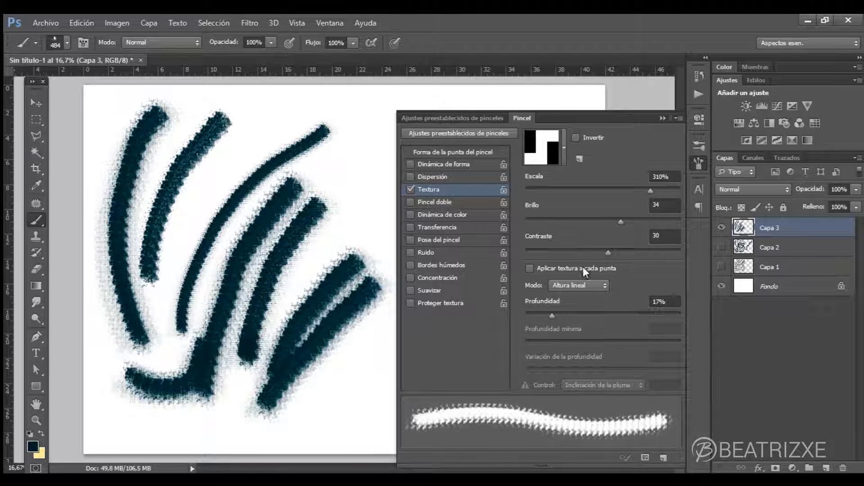
- Enable Aplicar textura a cada punta and paint a test stroke curving down from the top beside the existing ones
click(529, 269)
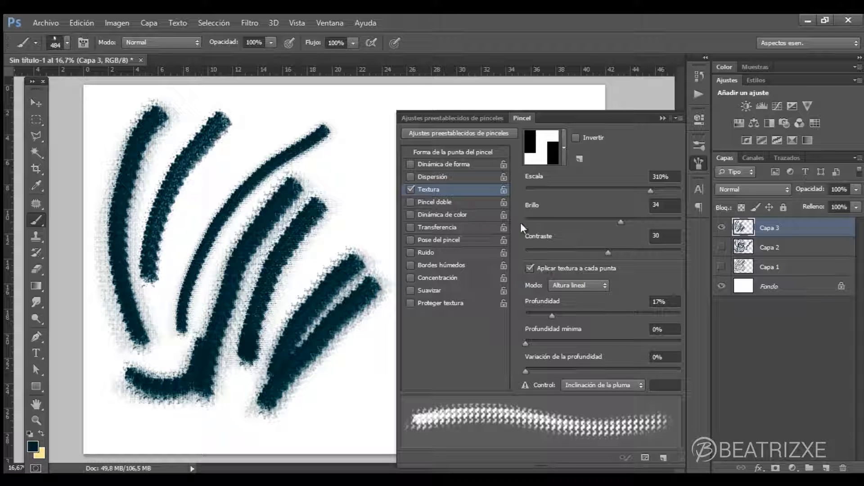
mouse_move(375, 108)
mouse_down()
mouse_move(331, 240)
mouse_move(293, 283)
mouse_up()
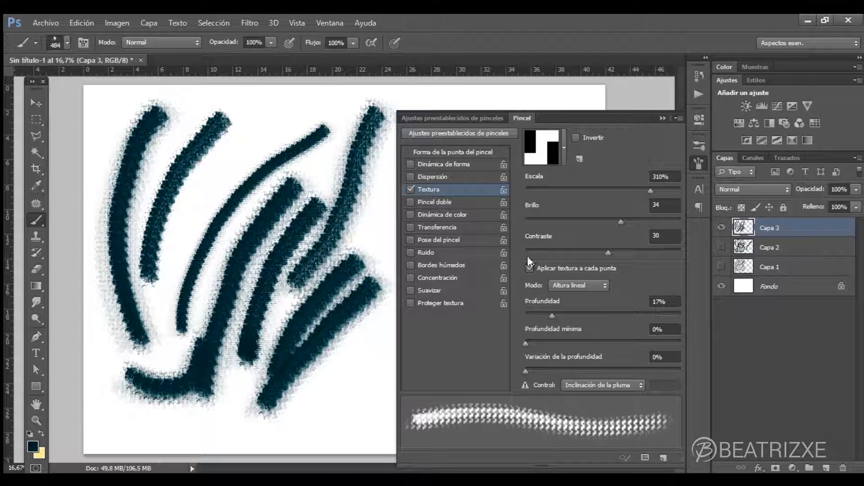
- Try the texture modes Multiplicar, Oscurecer and Subexposición lineal, returning to Altura lineal
click(576, 285)
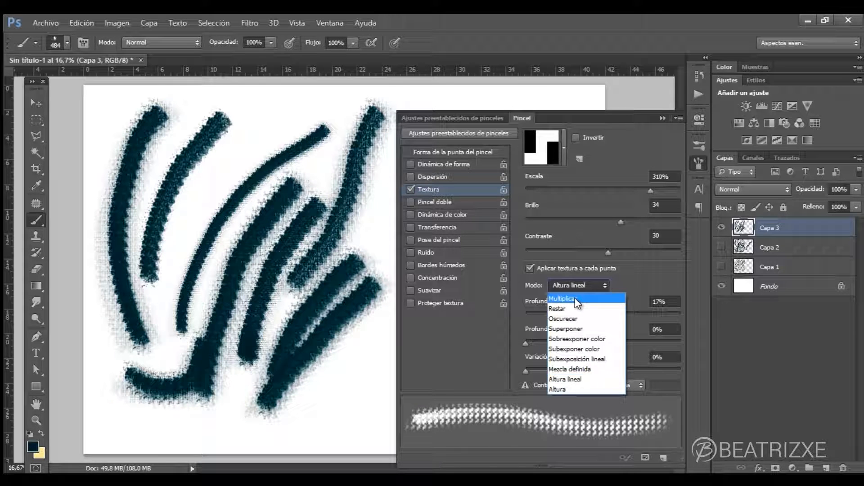
click(577, 299)
click(579, 285)
click(580, 315)
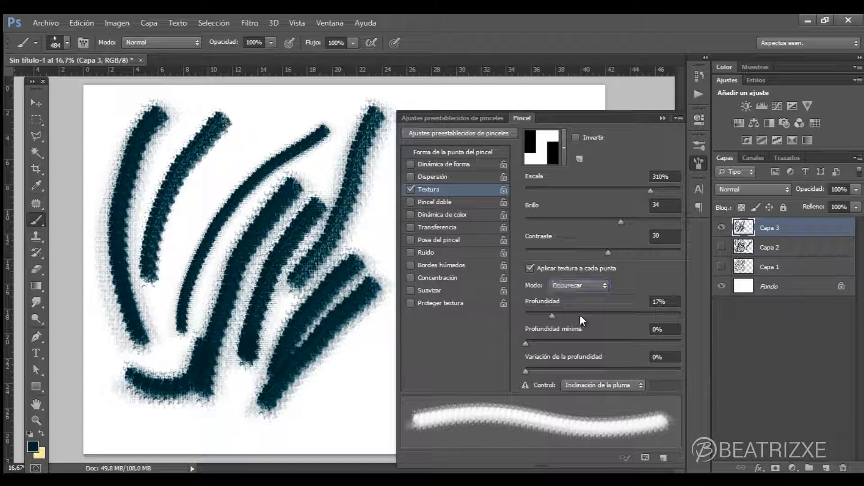
click(586, 284)
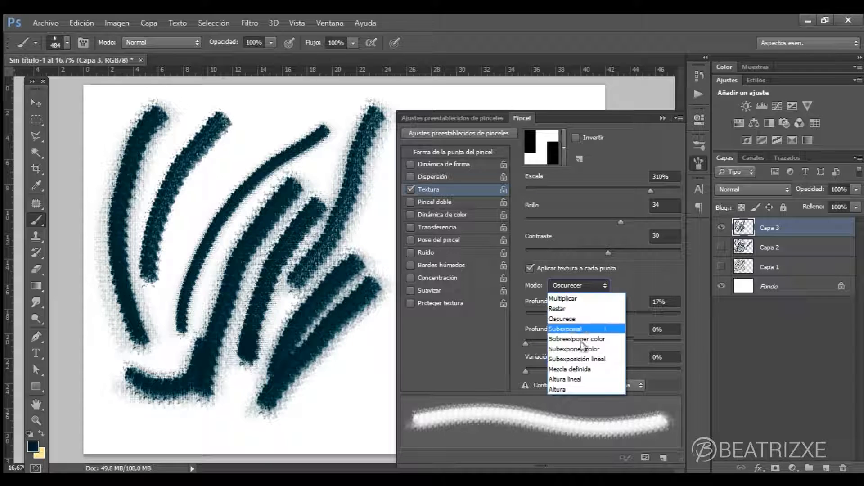
click(585, 380)
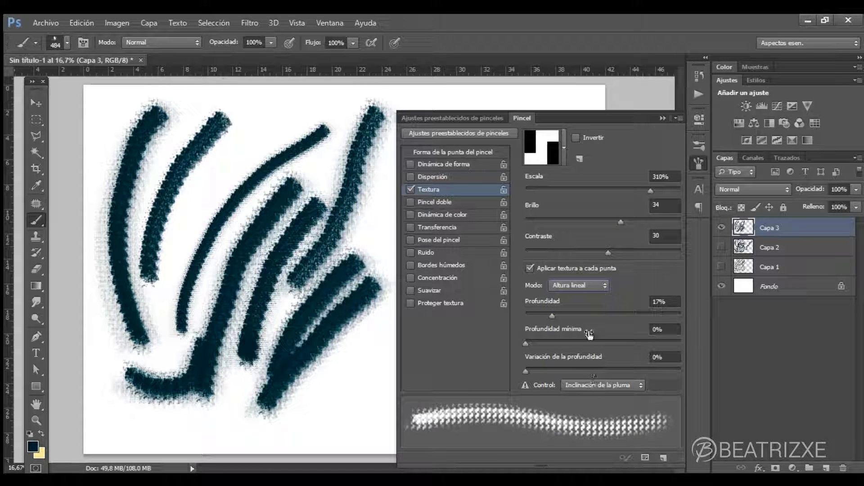
click(583, 291)
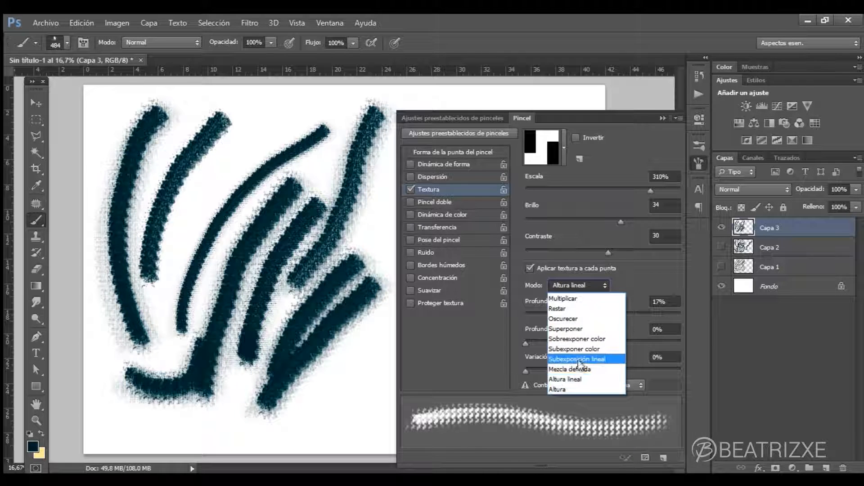
click(584, 350)
click(585, 286)
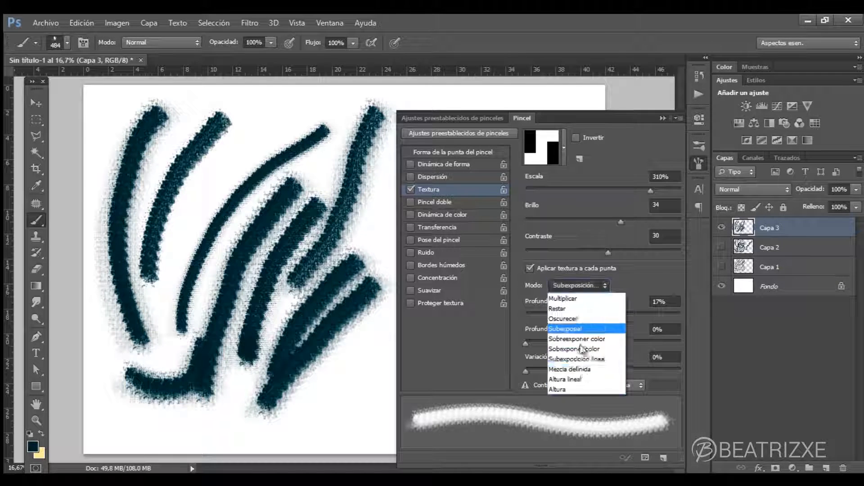
click(584, 378)
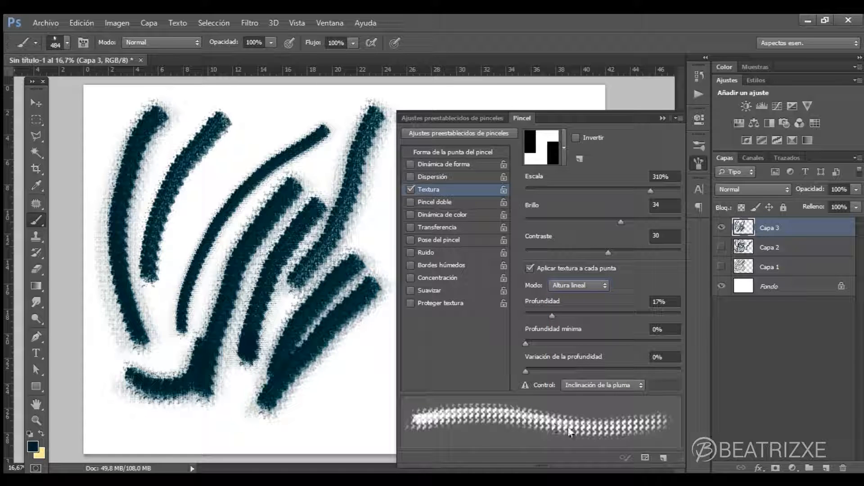
- Paint curved test strokes in Altura lineal mode just below the lower diagonal strokes
mouse_move(373, 352)
mouse_down()
mouse_move(345, 391)
mouse_move(345, 372)
mouse_move(372, 332)
mouse_move(292, 391)
mouse_move(376, 324)
mouse_up()
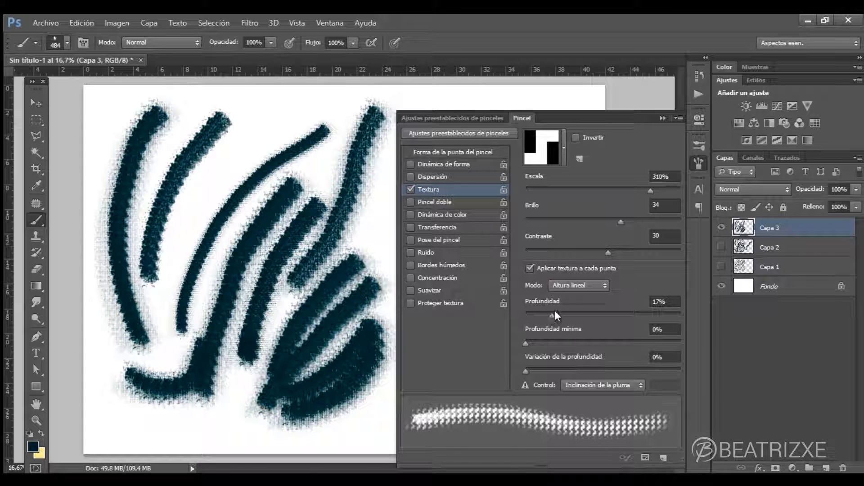
- Set Profundidad to 7%, Profundidad mínima to 21% and Variación de la profundidad to 100%, and paint a curved stroke across the upper left strokes
mouse_move(553, 317)
mouse_down()
mouse_move(606, 320)
mouse_move(552, 314)
mouse_up()
mouse_move(525, 343)
mouse_down()
mouse_move(671, 334)
mouse_move(525, 344)
mouse_move(598, 369)
mouse_move(707, 358)
mouse_up()
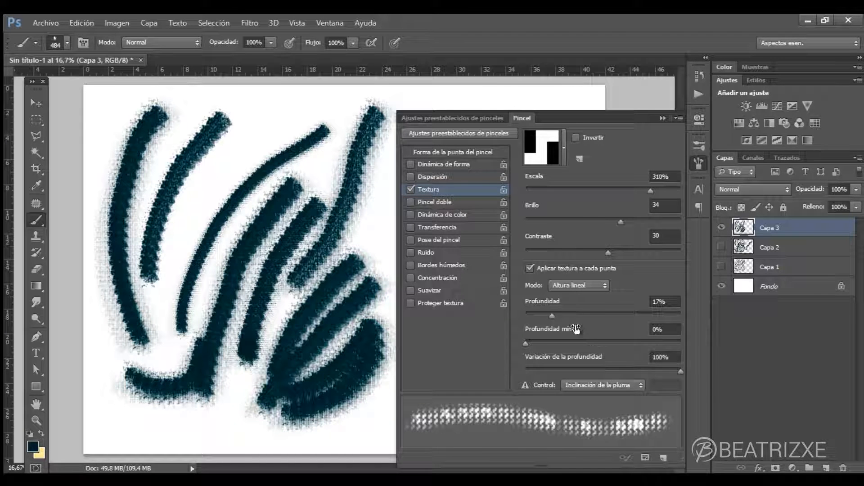
mouse_move(525, 343)
mouse_down()
mouse_move(610, 339)
mouse_move(559, 343)
mouse_move(539, 316)
mouse_up()
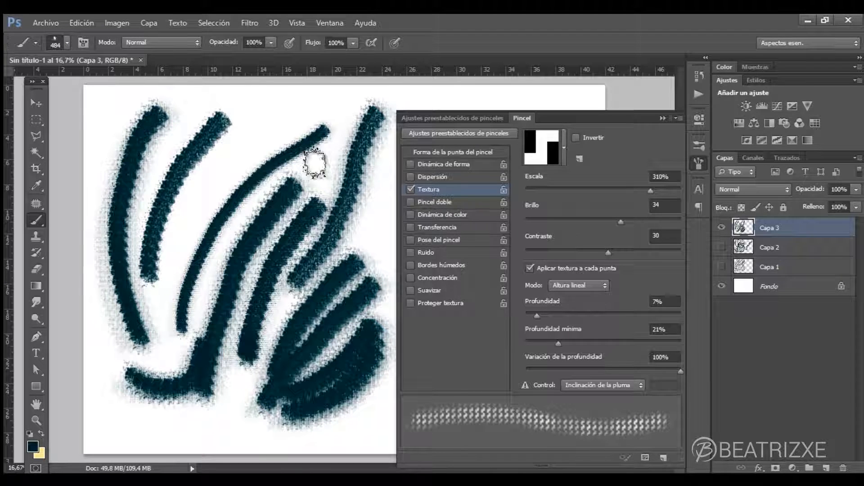
mouse_move(253, 129)
mouse_down()
mouse_move(172, 244)
mouse_move(166, 352)
mouse_move(180, 253)
mouse_move(180, 347)
mouse_move(222, 247)
mouse_move(193, 228)
mouse_move(206, 209)
mouse_move(303, 108)
mouse_move(252, 180)
mouse_move(251, 203)
mouse_move(315, 144)
mouse_up()
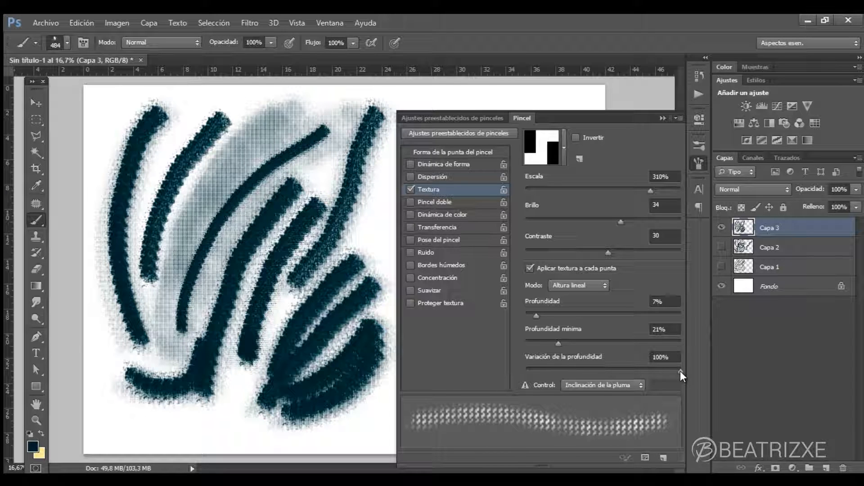
- Set Variación de la profundidad to 15% and paint overlapping test strokes filling the canvas's lower-left corner
drag(605, 370, 554, 367)
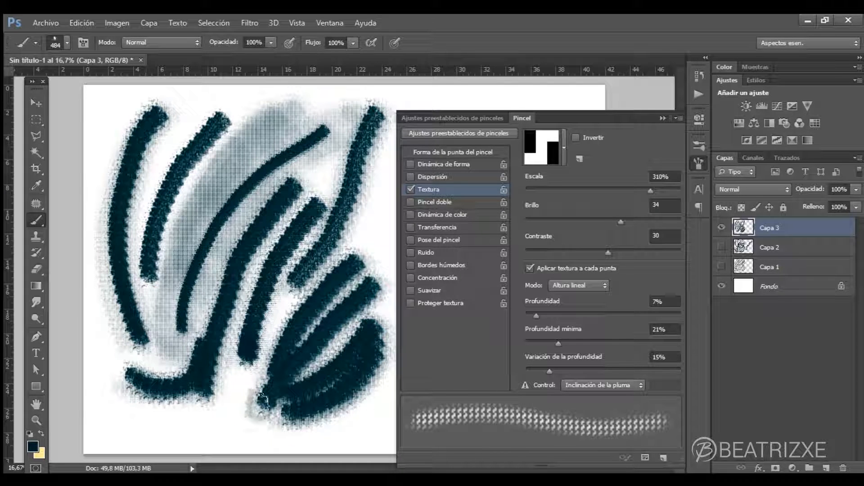
mouse_move(140, 420)
mouse_down()
mouse_move(111, 402)
mouse_move(109, 313)
mouse_move(152, 426)
mouse_move(100, 330)
mouse_move(125, 349)
mouse_move(116, 401)
mouse_move(141, 281)
mouse_up()
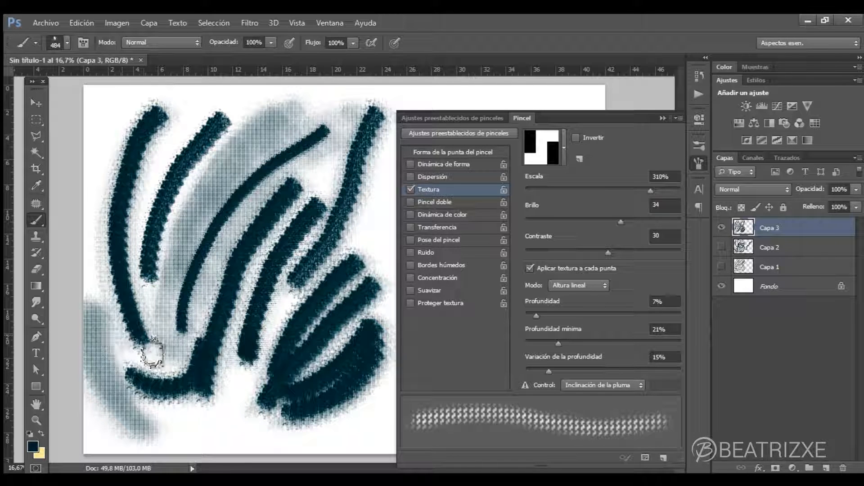
mouse_move(92, 370)
mouse_down()
mouse_move(113, 419)
mouse_move(168, 448)
mouse_up()
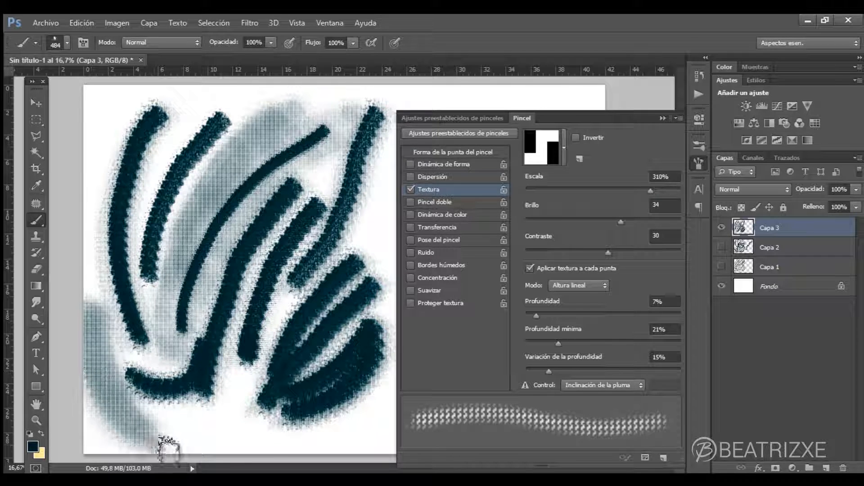
drag(85, 378, 161, 441)
mouse_move(85, 387)
mouse_down()
mouse_move(151, 450)
mouse_move(80, 407)
mouse_move(109, 445)
mouse_up()
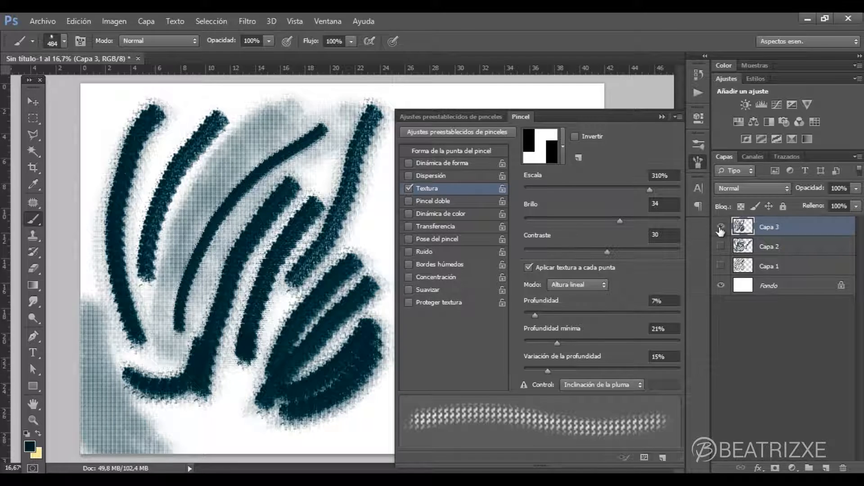
- Hide Capa 3 and add a new empty layer above it
click(720, 227)
click(826, 468)
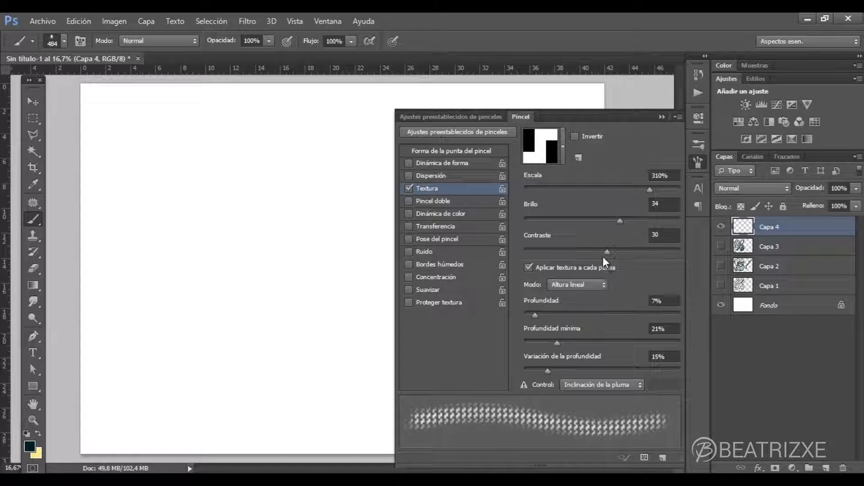
- Disable the brush's Textura option, enable Pincel doble and open its settings
click(408, 189)
click(409, 201)
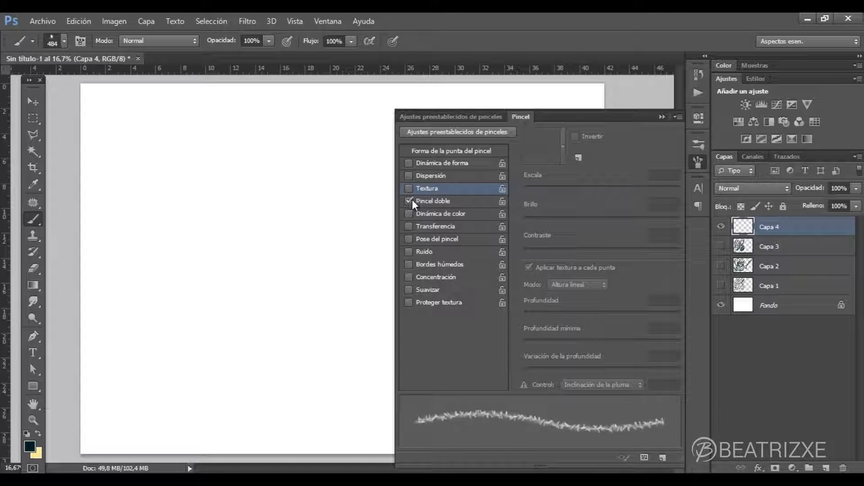
click(434, 203)
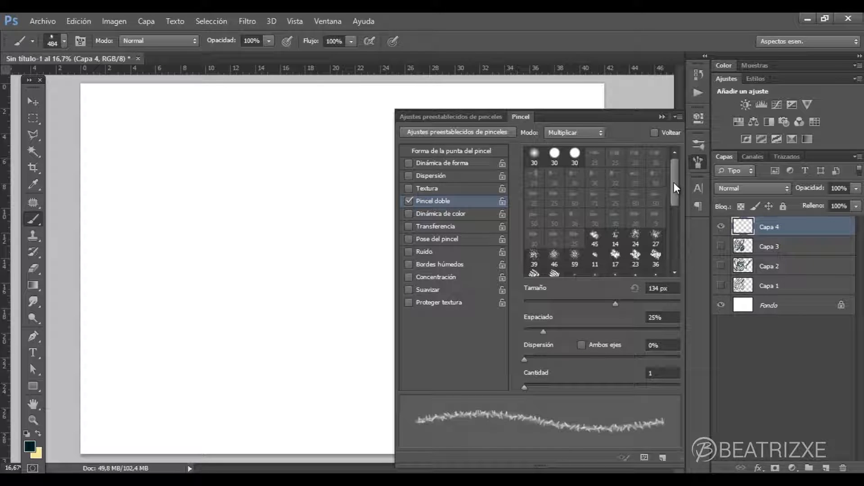
- Choose the 74 px leaf as the dual brush tip, with Tamaño 456 px, Espaciado 93% and Cantidad 2
mouse_move(674, 182)
mouse_down()
mouse_move(673, 240)
mouse_move(673, 187)
mouse_up()
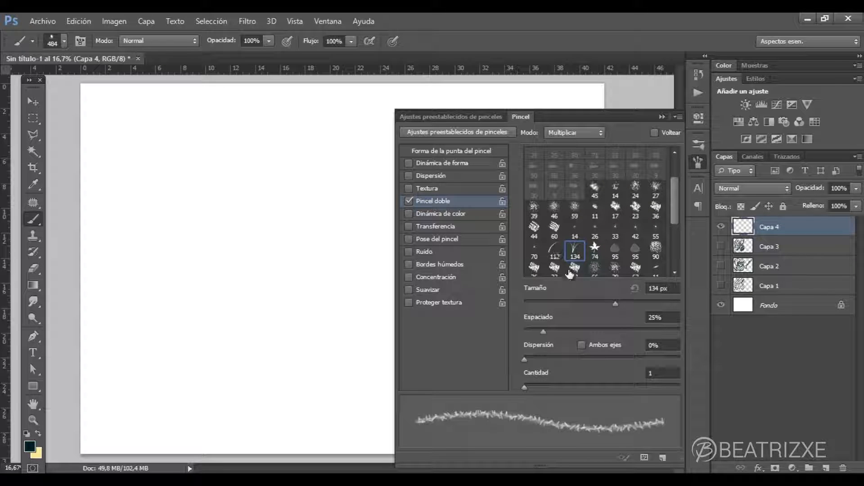
click(596, 250)
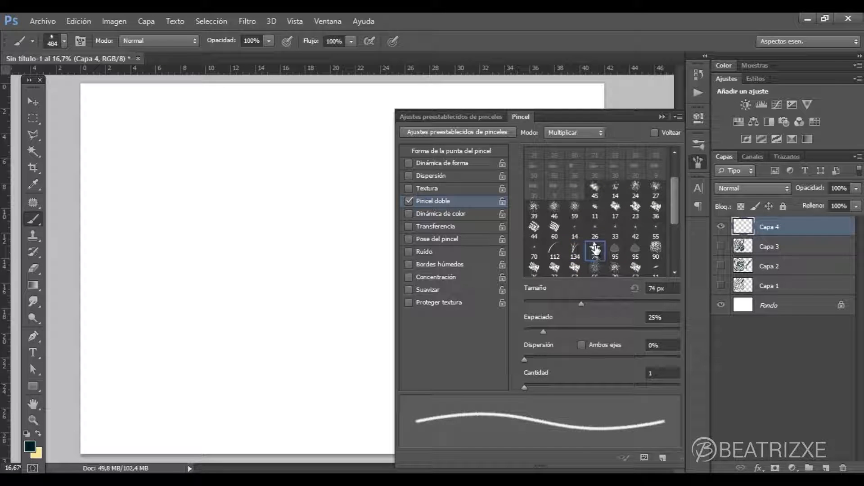
mouse_move(583, 304)
mouse_down()
mouse_move(666, 302)
mouse_move(657, 305)
mouse_up()
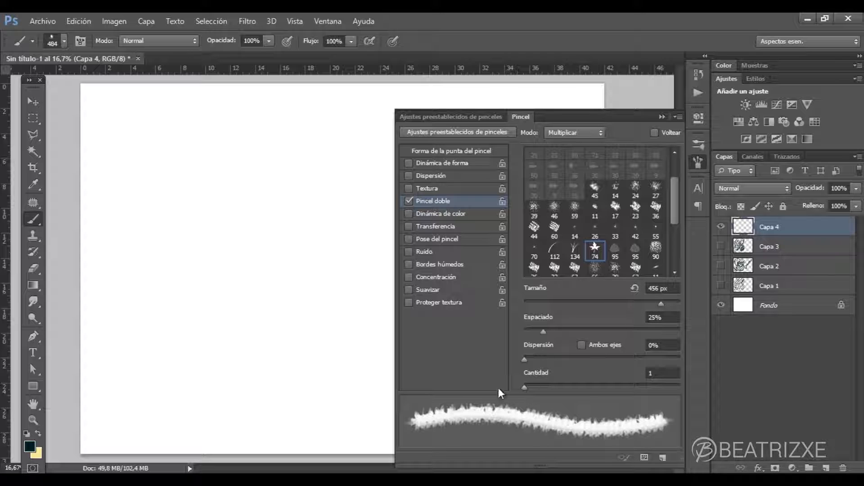
drag(544, 331, 595, 323)
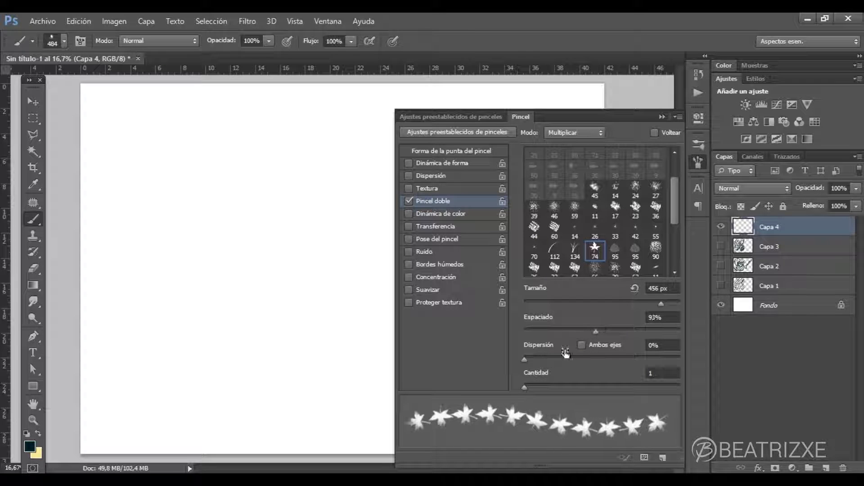
mouse_move(525, 359)
mouse_down()
mouse_move(555, 360)
mouse_move(537, 360)
mouse_move(547, 386)
mouse_move(570, 385)
mouse_move(531, 383)
mouse_move(525, 360)
mouse_up()
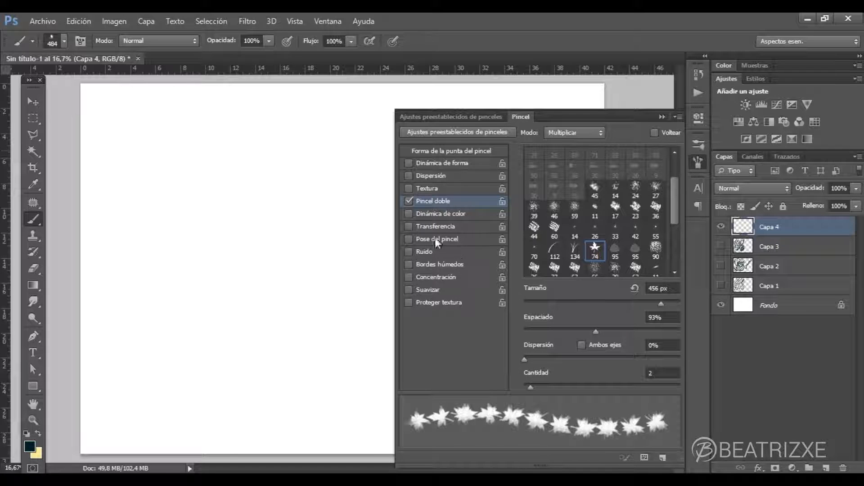
- Paint several curved leaf strokes across the left half of the canvas with the dual brush
mouse_move(332, 139)
mouse_down()
mouse_move(284, 199)
mouse_move(230, 335)
mouse_move(234, 360)
mouse_up()
mouse_move(178, 344)
mouse_down()
mouse_move(168, 367)
mouse_move(206, 222)
mouse_move(331, 122)
mouse_up()
mouse_move(369, 342)
mouse_down()
mouse_move(315, 377)
mouse_move(220, 400)
mouse_up()
mouse_move(259, 360)
mouse_down()
mouse_move(332, 297)
mouse_move(344, 183)
mouse_up()
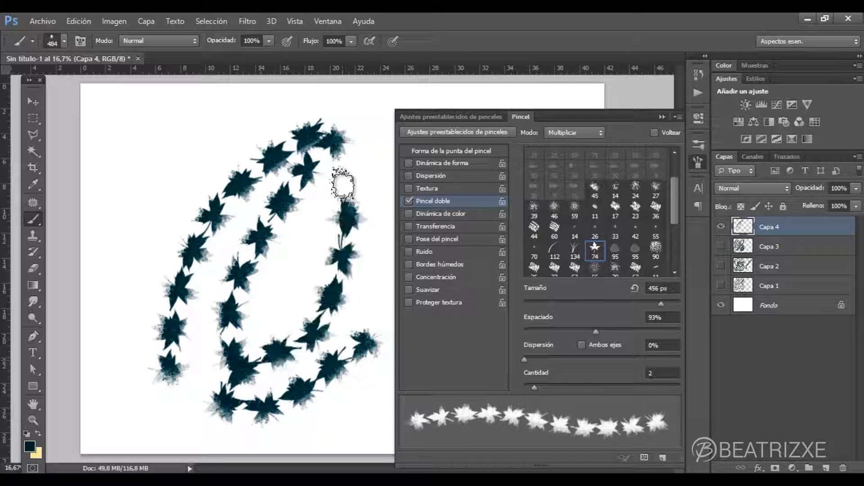
- Enable Voltear for the dual brush and paint a large leaf curve around the outside of the existing strokes
click(655, 133)
mouse_move(254, 131)
mouse_down()
mouse_move(251, 110)
mouse_move(175, 175)
mouse_move(139, 290)
mouse_move(178, 401)
mouse_move(284, 419)
mouse_up()
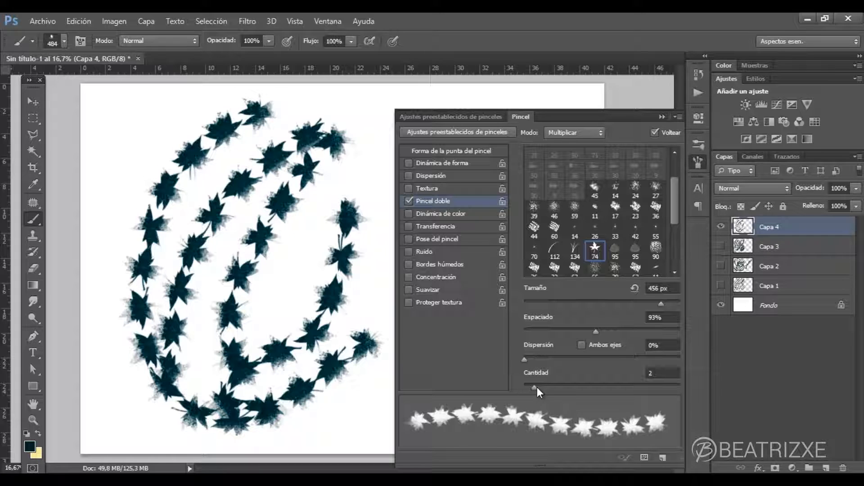
- Set the dual brush's Cantidad to 1 and paint curved leaf strokes on the right side of the canvas
drag(534, 387, 509, 386)
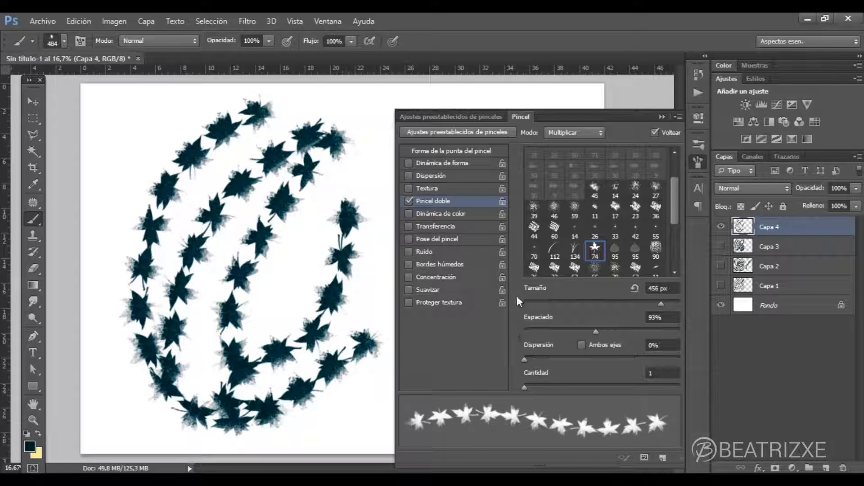
click(662, 117)
mouse_move(523, 130)
mouse_down()
mouse_move(480, 214)
mouse_move(461, 288)
mouse_move(457, 341)
mouse_move(467, 374)
mouse_move(493, 394)
mouse_move(540, 337)
mouse_move(542, 292)
mouse_move(519, 297)
mouse_move(527, 212)
mouse_move(583, 133)
mouse_up()
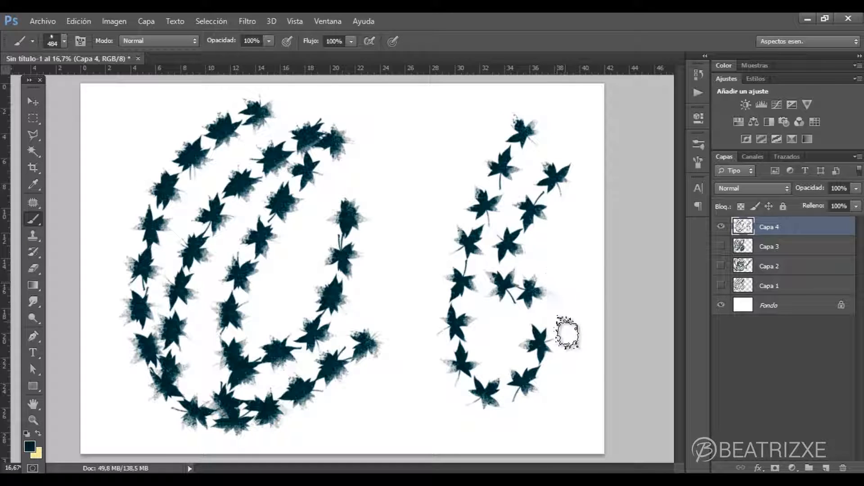
- Switch the dual brush tip to the 134 px grass shape, with Tamaño 228 px and Espaciado 8%
click(699, 163)
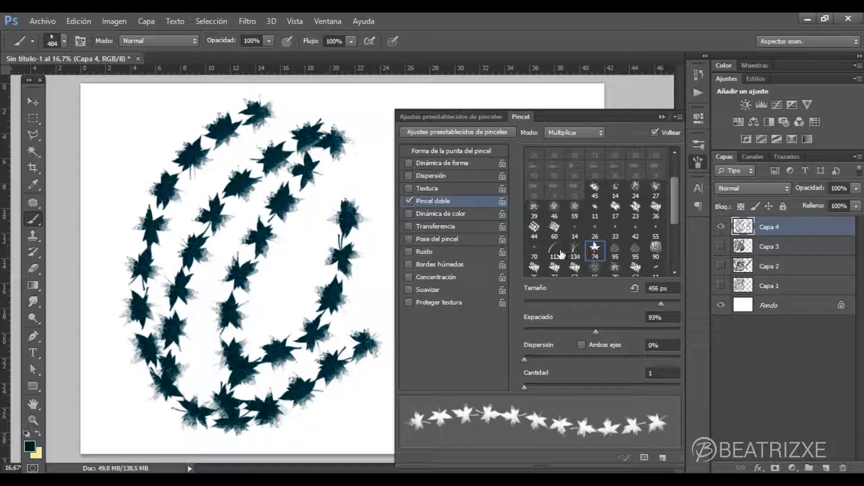
click(576, 250)
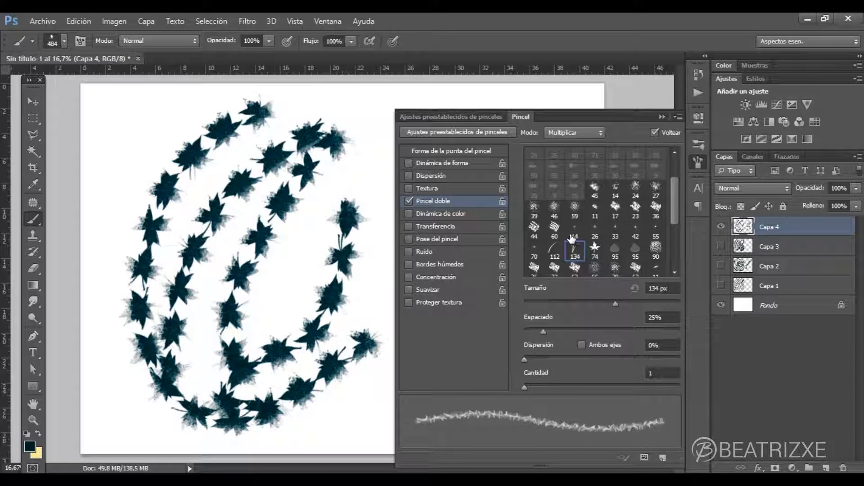
mouse_move(619, 303)
mouse_down()
mouse_move(658, 303)
mouse_move(645, 302)
mouse_up()
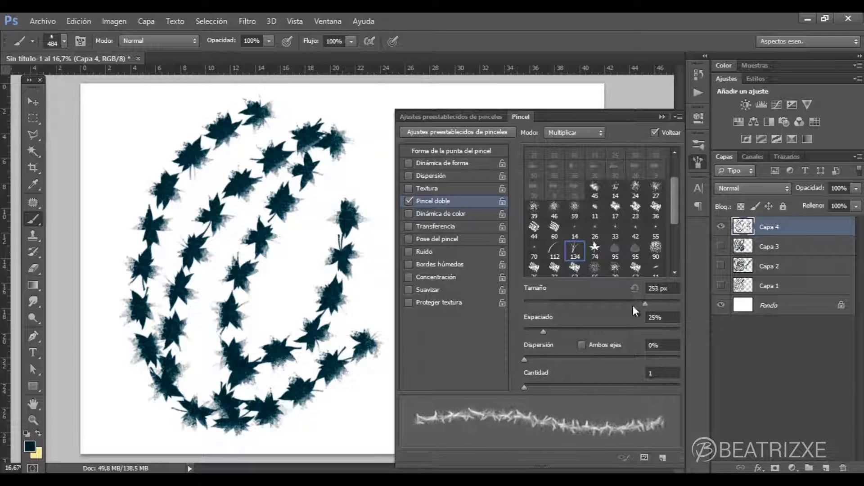
mouse_move(542, 331)
mouse_down()
mouse_move(563, 331)
mouse_move(531, 334)
mouse_up()
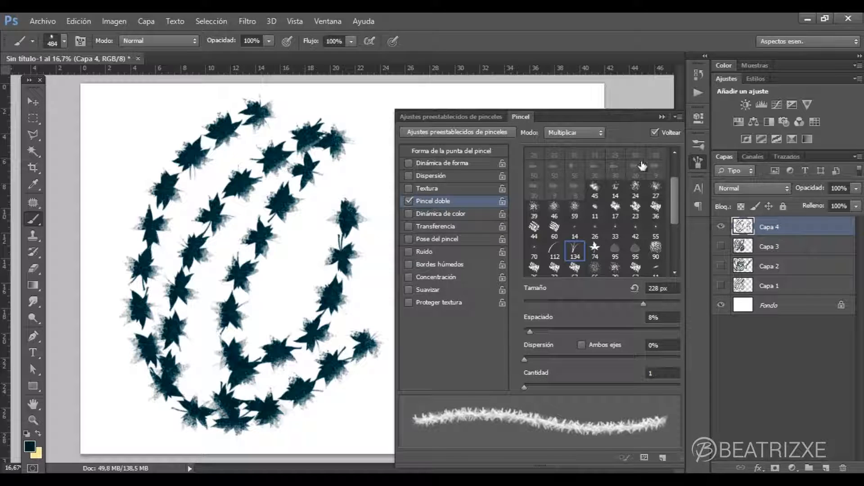
- Paint winding test strokes with the grass dual brush across the middle of the canvas
click(662, 117)
drag(484, 119, 378, 285)
drag(388, 243, 360, 186)
mouse_move(392, 415)
mouse_down()
mouse_move(429, 370)
mouse_move(405, 329)
mouse_move(356, 328)
mouse_move(311, 287)
mouse_move(382, 305)
mouse_move(468, 283)
mouse_move(511, 217)
mouse_up()
mouse_move(473, 162)
mouse_down()
mouse_move(439, 249)
mouse_move(290, 319)
mouse_move(285, 271)
mouse_move(252, 294)
mouse_up()
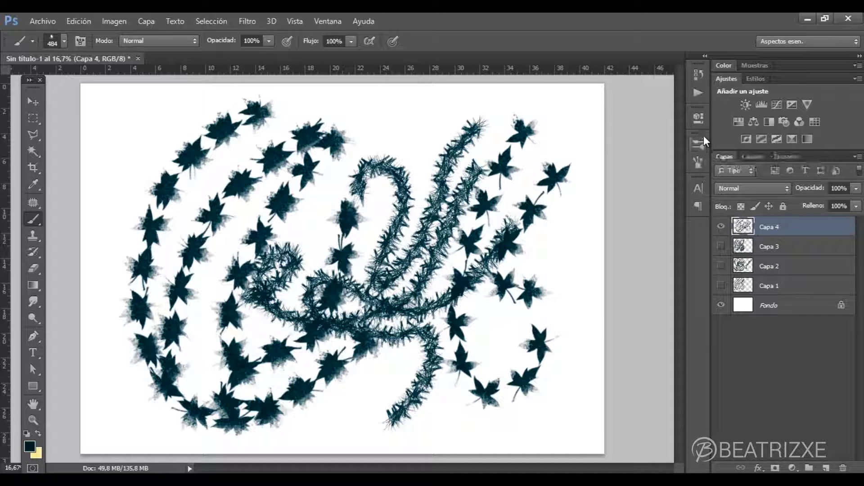
- Add a new layer with Capa 4 hidden and replace the brush's Pincel doble setting with Dinámica de color
click(697, 161)
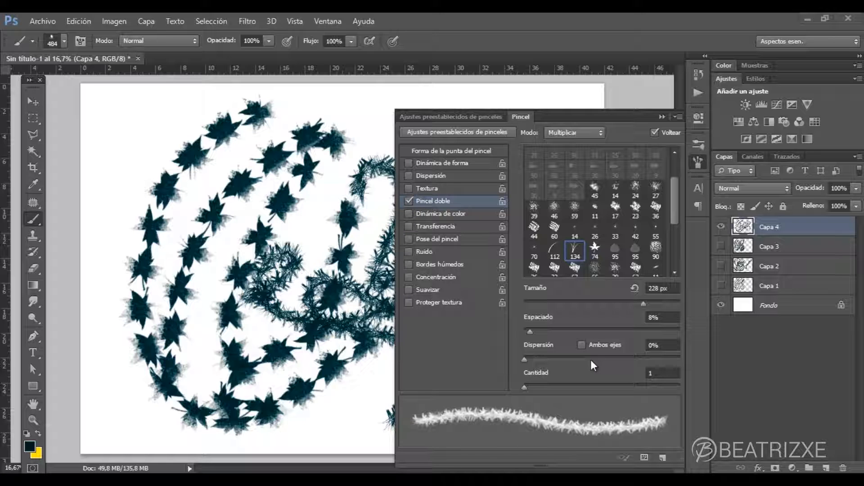
click(826, 469)
click(722, 247)
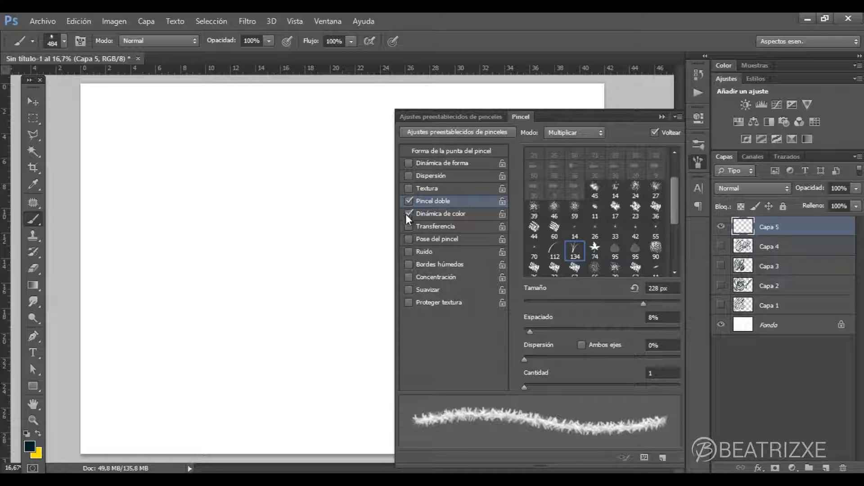
click(408, 200)
click(445, 214)
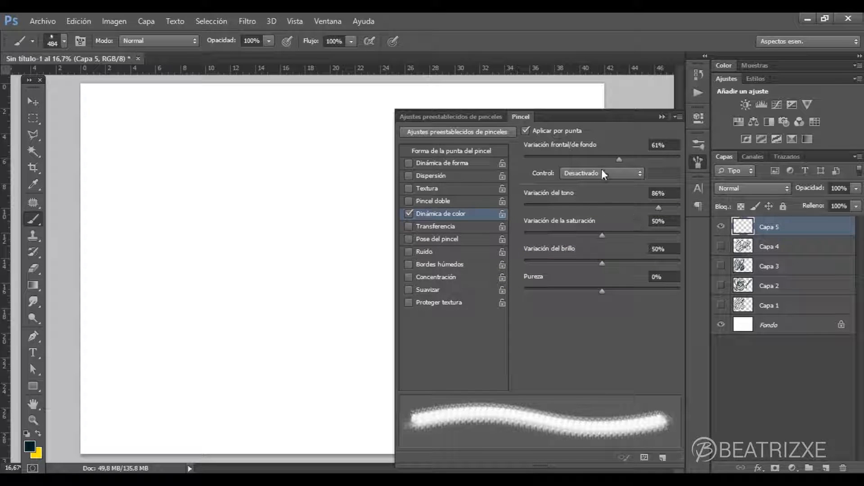
- Set Variación frontal/de fondo to 15% with Control on Transición and paint two curved multicoloured strokes on the canvas
drag(619, 159, 549, 159)
click(587, 173)
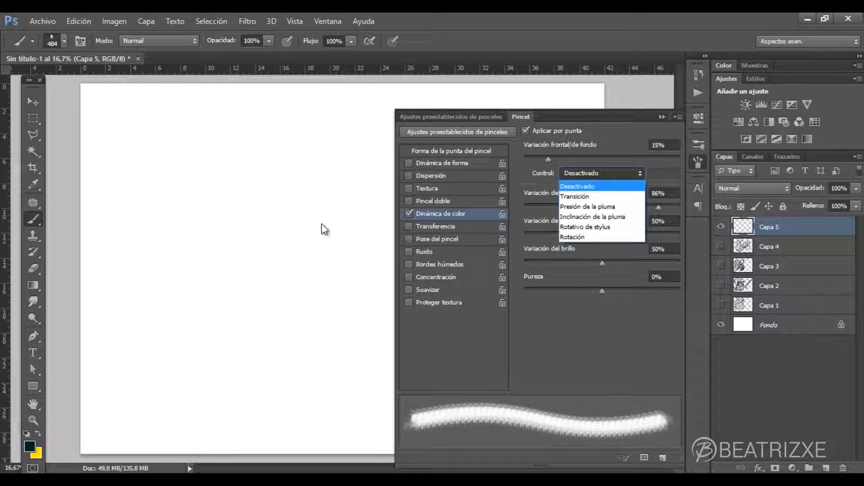
click(595, 198)
mouse_move(270, 132)
mouse_down()
mouse_move(229, 192)
mouse_move(270, 363)
mouse_move(322, 356)
mouse_up()
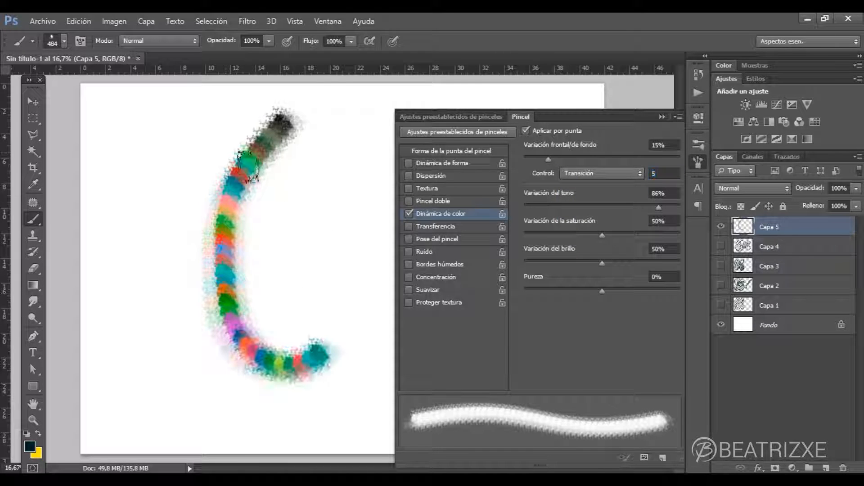
drag(234, 111, 198, 145)
mouse_move(179, 185)
mouse_down()
mouse_move(200, 359)
mouse_move(217, 383)
mouse_up()
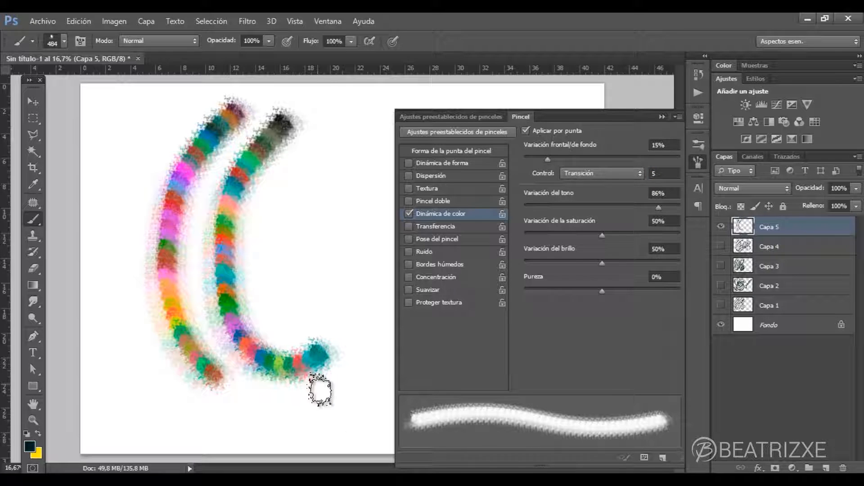
- Disable Aplicar por punta and paint a series of adjacent curved strokes, each in its own colour
click(525, 131)
mouse_move(371, 135)
mouse_down()
mouse_move(352, 236)
mouse_move(363, 349)
mouse_up()
drag(353, 126, 355, 367)
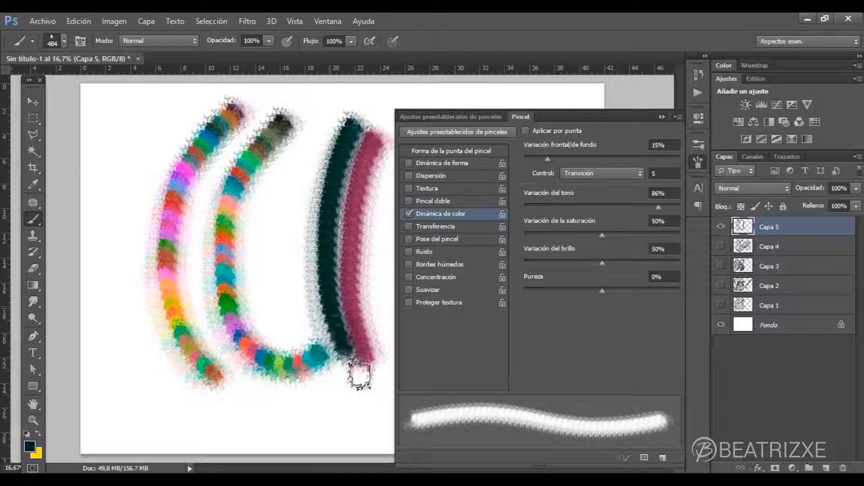
mouse_move(339, 119)
mouse_down()
mouse_move(308, 213)
mouse_move(338, 376)
mouse_up()
mouse_move(332, 96)
mouse_down()
mouse_move(288, 261)
mouse_move(335, 374)
mouse_up()
drag(316, 90, 333, 385)
mouse_move(297, 86)
mouse_down()
mouse_move(267, 139)
mouse_move(299, 354)
mouse_move(327, 367)
mouse_up()
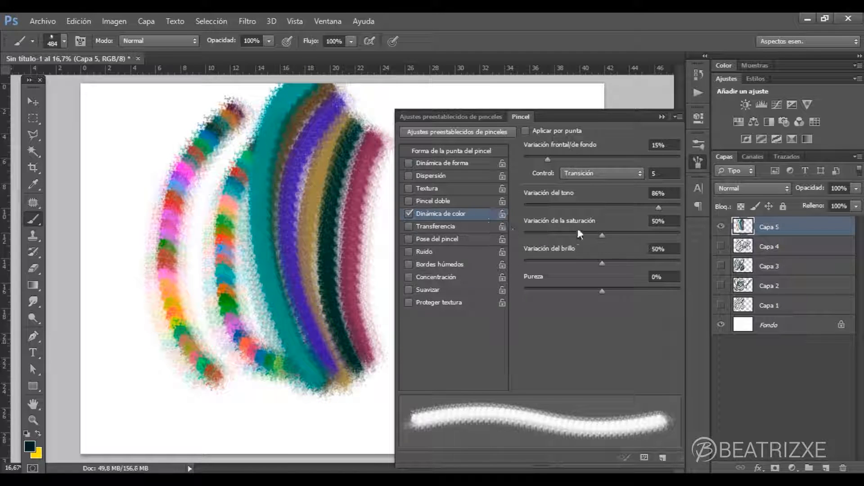
- Set the color dynamics Control to Presión de la pluma and paint three curved strokes along the canvas's left side
click(599, 175)
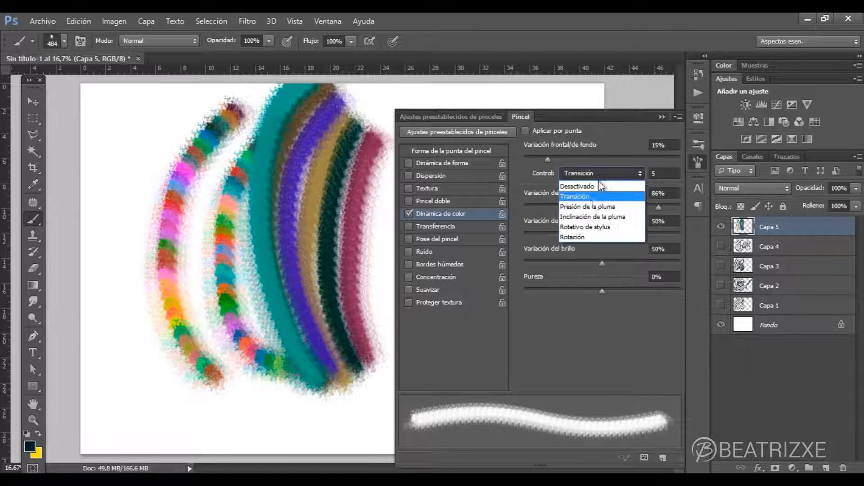
click(601, 206)
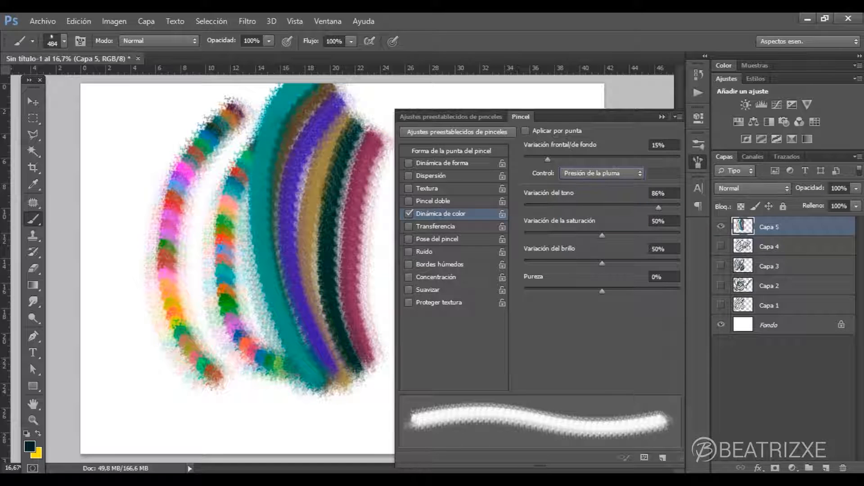
mouse_move(153, 101)
mouse_down()
mouse_move(140, 208)
mouse_move(196, 346)
mouse_up()
drag(112, 241, 241, 408)
mouse_move(121, 339)
mouse_down()
mouse_move(211, 424)
mouse_move(270, 428)
mouse_up()
- Re-enable Aplicar por punta and paint multicoloured test strokes with Control on Presión de la pluma and on Desactivado
click(536, 132)
mouse_move(223, 211)
mouse_down()
mouse_move(210, 187)
mouse_move(203, 276)
mouse_move(223, 324)
mouse_move(271, 383)
mouse_move(356, 403)
mouse_move(374, 362)
mouse_up()
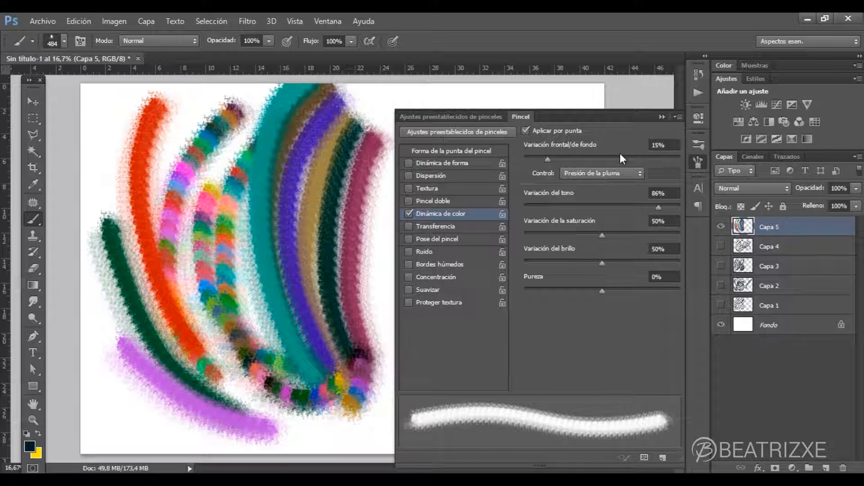
click(617, 173)
click(611, 189)
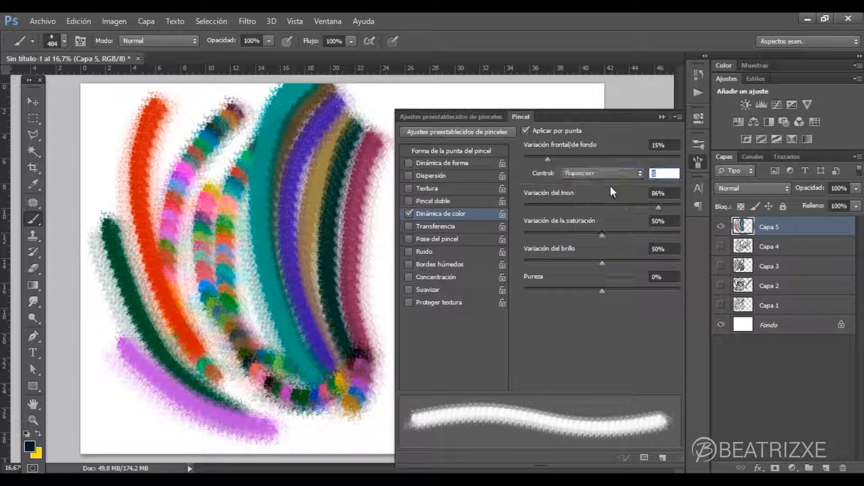
click(617, 174)
click(585, 185)
mouse_move(378, 193)
mouse_down()
mouse_move(389, 418)
mouse_move(216, 216)
mouse_up()
- Set Variación del brillo to 89% and Variación del tono to 7%, and paint across the lower left of the canvas
drag(602, 264, 663, 263)
drag(658, 208, 535, 208)
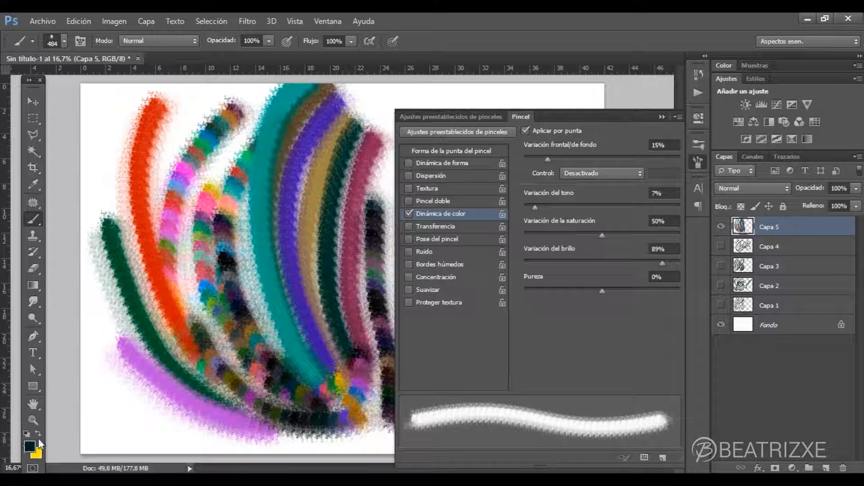
mouse_move(89, 329)
mouse_down()
mouse_move(167, 425)
mouse_move(230, 369)
mouse_move(144, 336)
mouse_move(108, 333)
mouse_move(99, 316)
mouse_move(149, 392)
mouse_move(104, 311)
mouse_move(160, 350)
mouse_move(272, 369)
mouse_move(327, 338)
mouse_up()
- Set Variación del tono to 87% and paint three sweeping strokes across the existing ones
drag(543, 205, 658, 207)
mouse_move(104, 144)
mouse_down()
mouse_move(110, 195)
mouse_move(181, 268)
mouse_move(226, 286)
mouse_move(380, 277)
mouse_up()
mouse_move(97, 175)
mouse_down()
mouse_move(101, 193)
mouse_move(196, 306)
mouse_move(371, 311)
mouse_up()
mouse_move(111, 271)
mouse_down()
mouse_move(121, 286)
mouse_move(331, 338)
mouse_move(375, 315)
mouse_up()
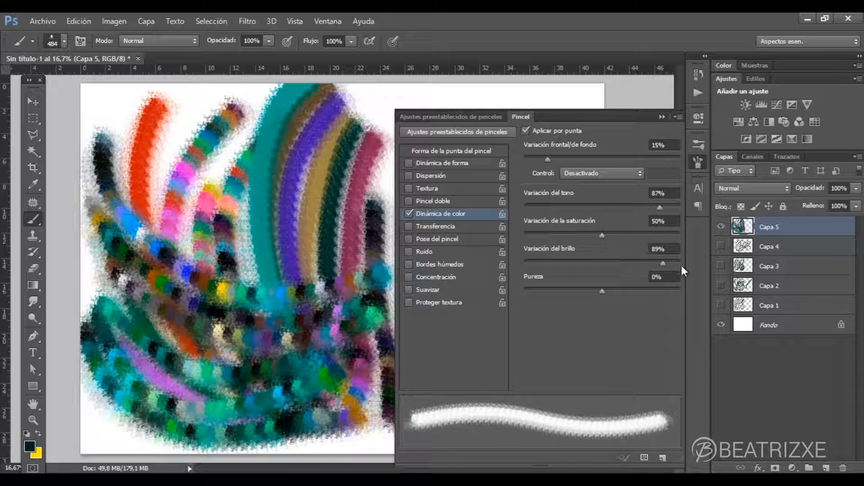
- Set Variación del brillo to 48% and paint two strokes across the upper part of the painted area
drag(616, 267, 596, 266)
mouse_move(155, 109)
mouse_down()
mouse_move(183, 166)
mouse_move(356, 229)
mouse_up()
mouse_move(133, 130)
mouse_down()
mouse_move(303, 244)
mouse_move(353, 239)
mouse_up()
- Set the color dynamics Control to Transición with 5 steps and paint two short strokes over the upper area
click(603, 176)
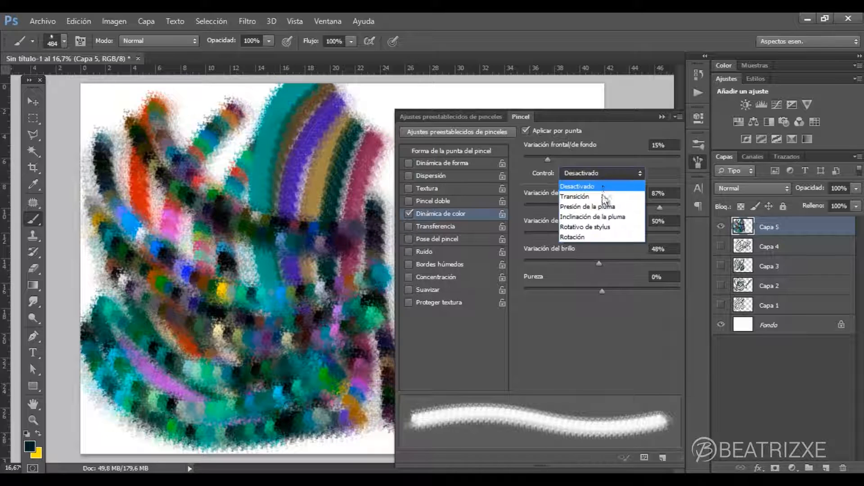
click(601, 195)
mouse_move(287, 119)
mouse_down()
mouse_move(362, 169)
mouse_move(394, 159)
mouse_up()
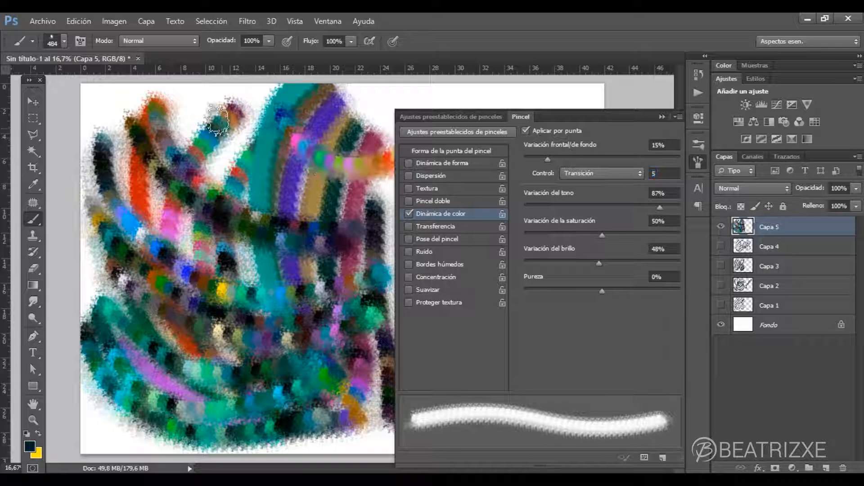
mouse_move(234, 104)
mouse_down()
mouse_move(246, 161)
mouse_move(293, 237)
mouse_up()
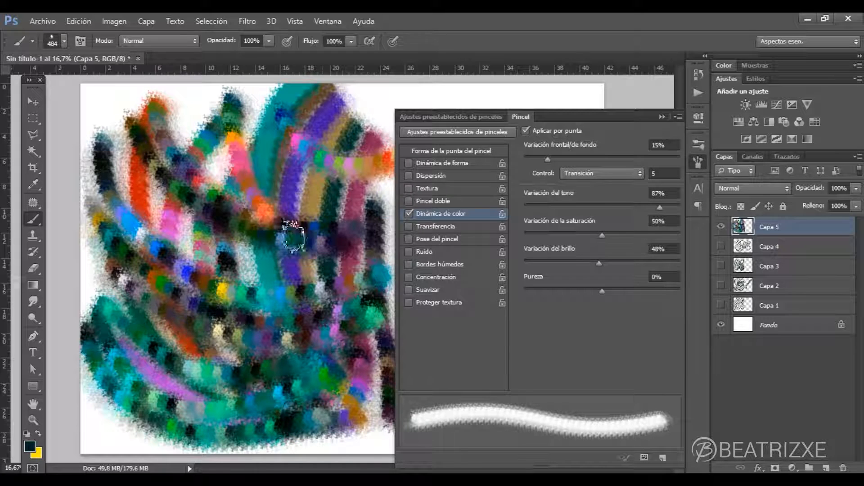
- Disable Aplicar por punta again and paint several parallel single-colour curves down the middle of the painted area
click(525, 130)
mouse_move(180, 142)
mouse_down()
mouse_move(210, 128)
mouse_move(201, 233)
mouse_move(247, 358)
mouse_up()
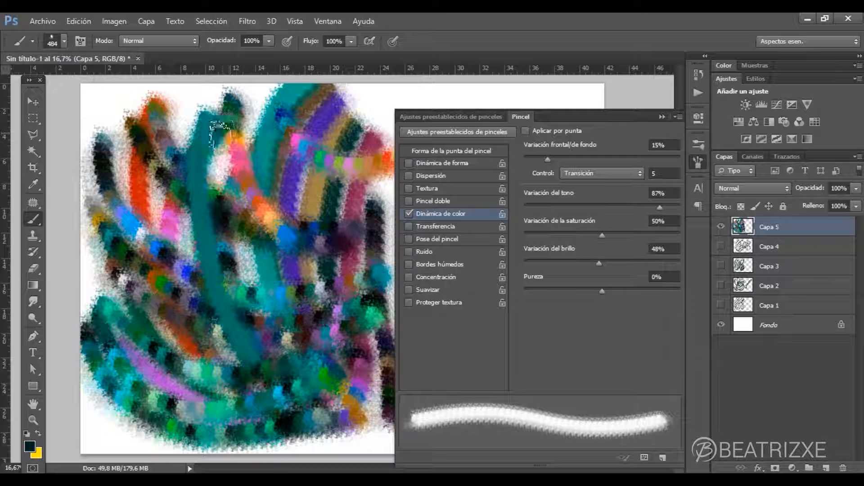
mouse_move(225, 122)
mouse_down()
mouse_move(228, 269)
mouse_move(271, 358)
mouse_up()
mouse_move(257, 118)
mouse_down()
mouse_move(249, 140)
mouse_move(270, 316)
mouse_move(268, 231)
mouse_move(332, 325)
mouse_up()
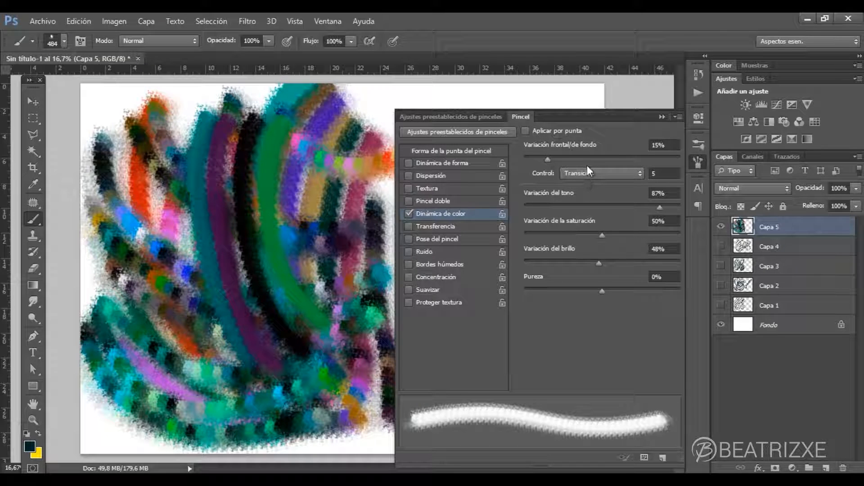
- Set Control to Desactivado and Variación del tono to 0%, and paint several curved strokes beside the green curve
click(618, 172)
click(610, 182)
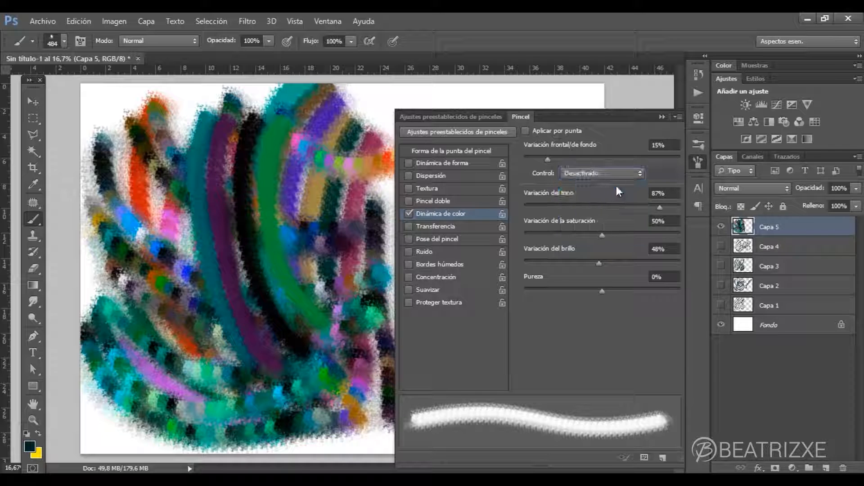
drag(577, 207, 539, 207)
mouse_move(325, 138)
mouse_down()
mouse_move(340, 267)
mouse_move(386, 313)
mouse_up()
mouse_move(337, 122)
mouse_down()
mouse_move(370, 278)
mouse_move(408, 263)
mouse_up()
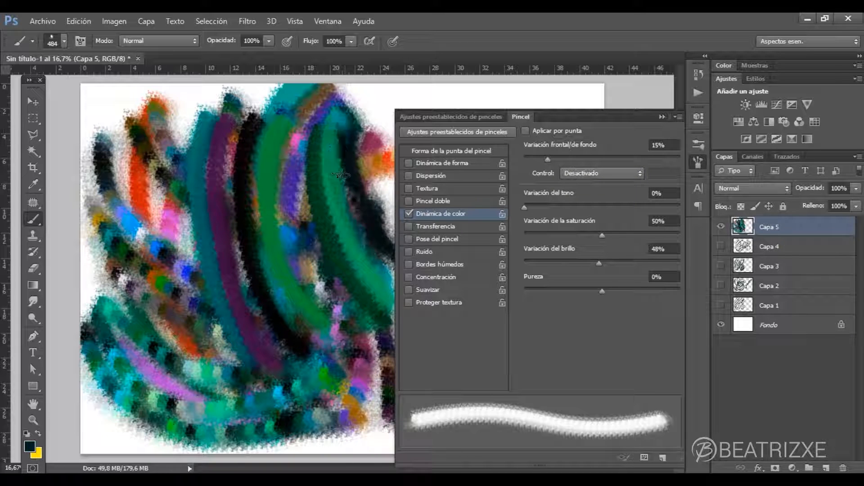
drag(344, 126, 401, 273)
drag(314, 128, 374, 315)
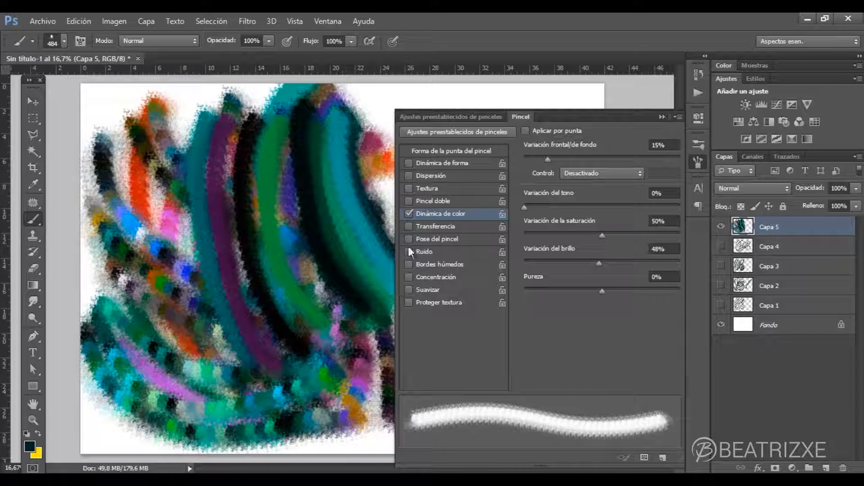
- Set Variación del tono to 86% and paint three more curved strokes over the central ones
drag(525, 208, 658, 208)
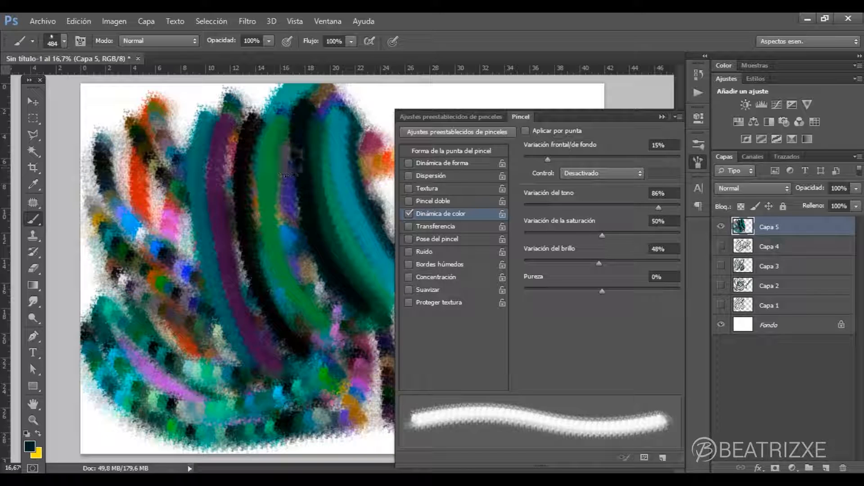
drag(285, 133, 361, 322)
mouse_move(271, 136)
mouse_down()
mouse_move(301, 299)
mouse_move(332, 334)
mouse_move(319, 341)
mouse_up()
mouse_move(238, 128)
mouse_down()
mouse_move(290, 320)
mouse_move(224, 115)
mouse_move(292, 340)
mouse_up()
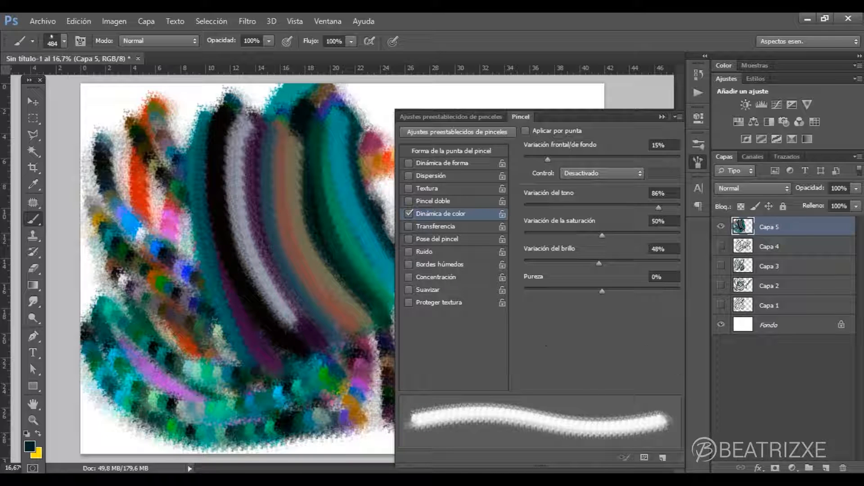
- Add a new layer with Capa 5 hidden and replace the brush's Dinámica de color setting with Transferencia
click(826, 468)
click(721, 246)
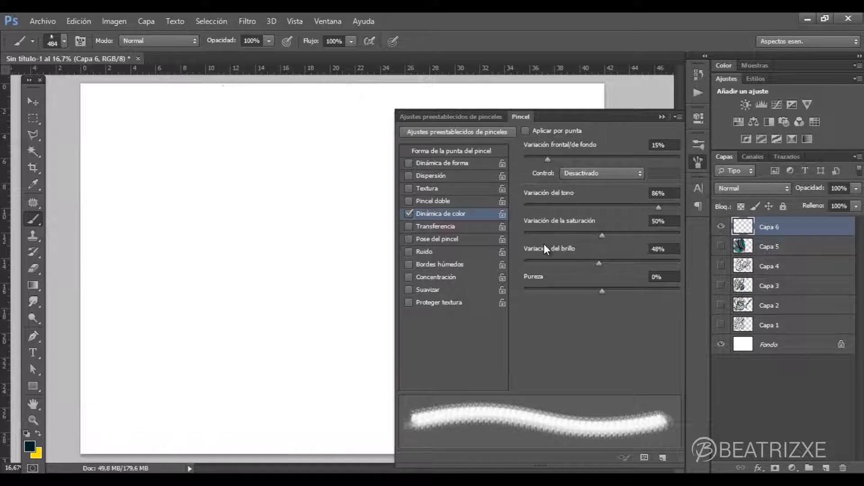
click(409, 214)
click(410, 226)
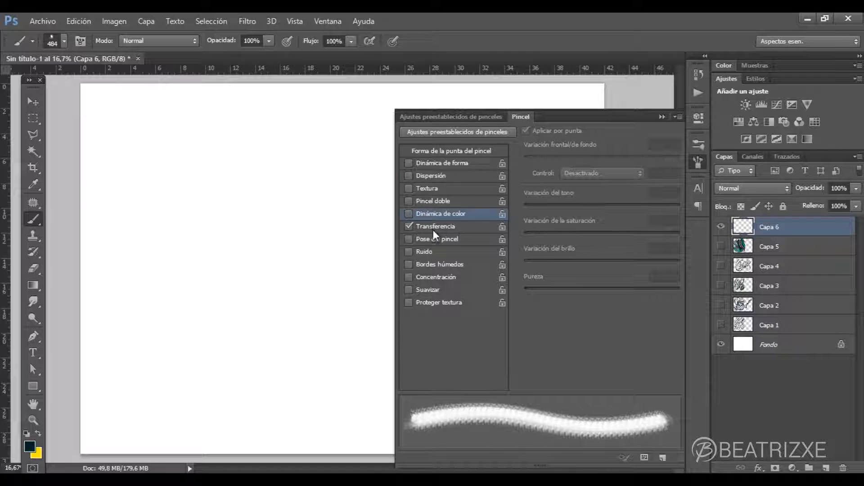
click(435, 227)
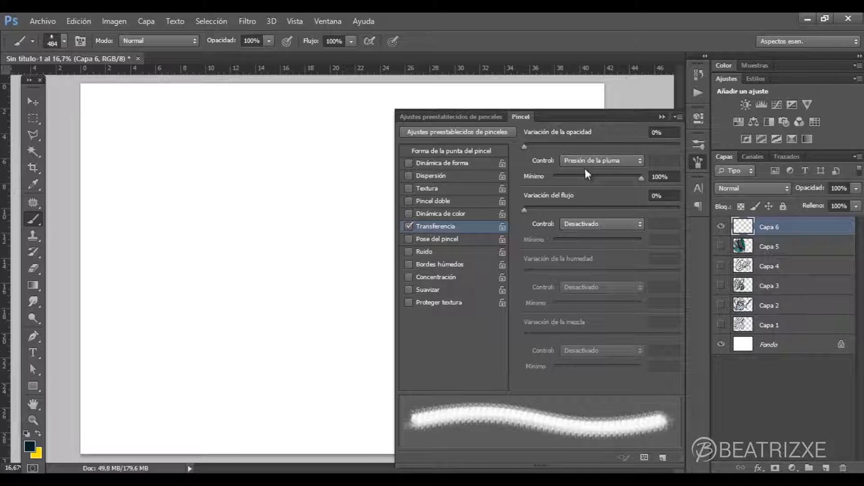
- Paint a curved stroke at 0% Variación de la opacidad and a second one beside it at 97%
click(305, 139)
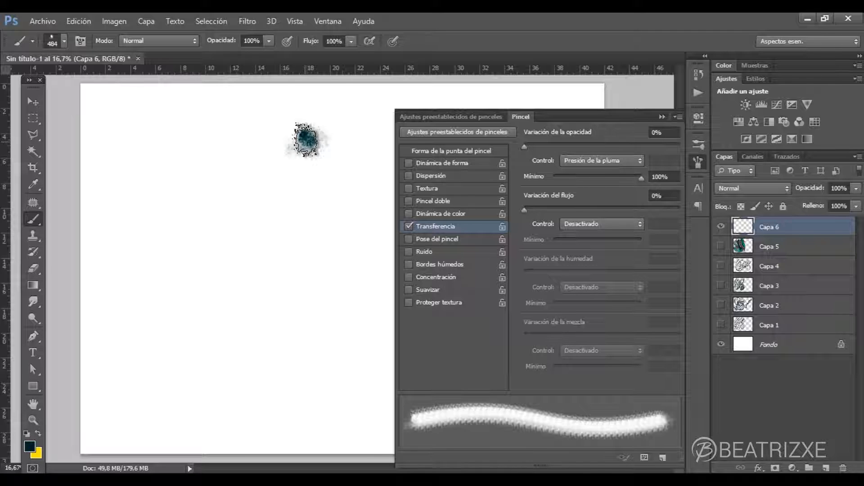
mouse_move(306, 139)
mouse_down()
mouse_move(234, 205)
mouse_move(206, 273)
mouse_move(201, 317)
mouse_up()
click(205, 349)
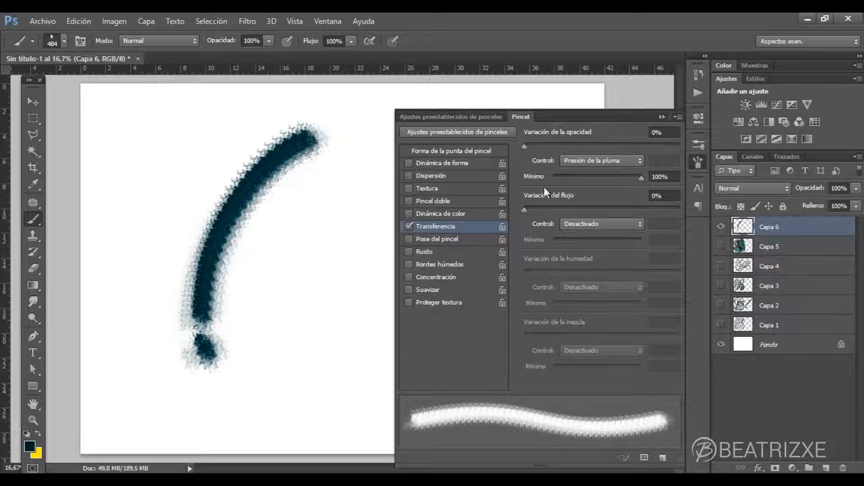
click(676, 147)
drag(349, 181, 270, 407)
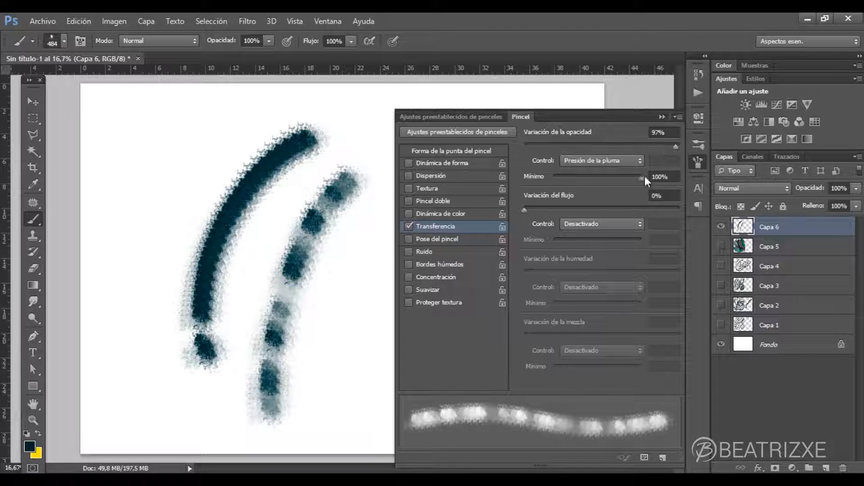
- Try the opacity Mínimo at 0%, restore it to 100%, and set Variación del flujo to 50%
mouse_move(635, 180)
mouse_down()
mouse_move(532, 189)
mouse_move(639, 190)
mouse_move(554, 197)
mouse_move(626, 190)
mouse_move(546, 189)
mouse_up()
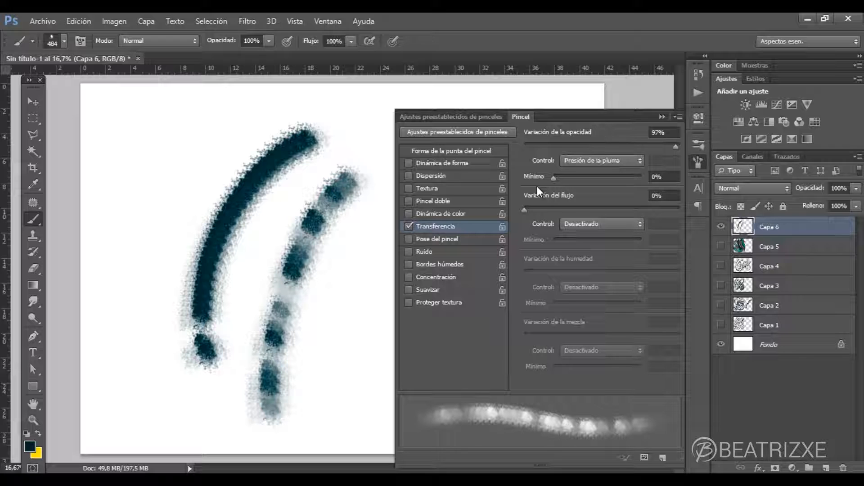
drag(552, 178, 644, 178)
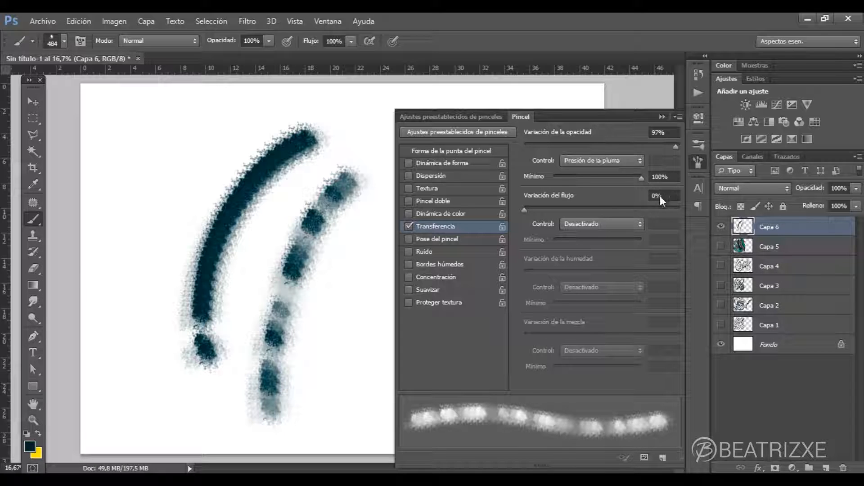
mouse_move(523, 210)
mouse_down()
mouse_move(681, 211)
mouse_move(604, 211)
mouse_up()
- Set the opacity Control to Transición with Mínimo at 42% and Variación de la opacidad at 0%
click(595, 158)
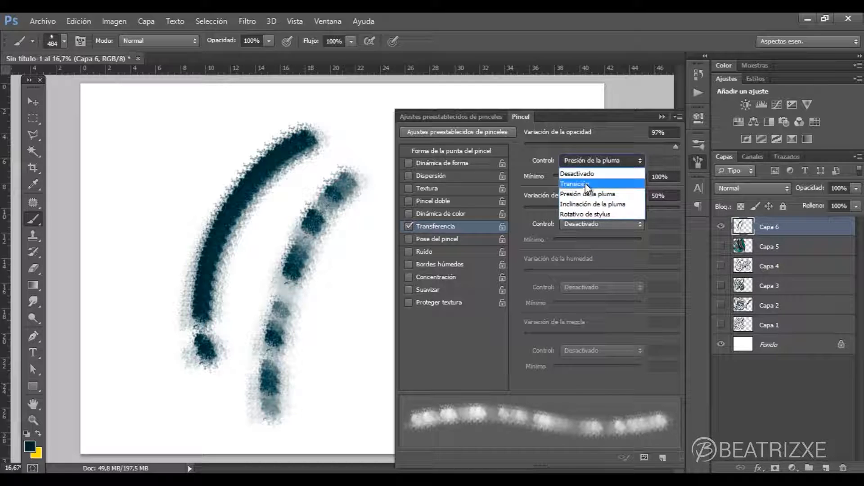
click(588, 185)
drag(630, 178, 591, 178)
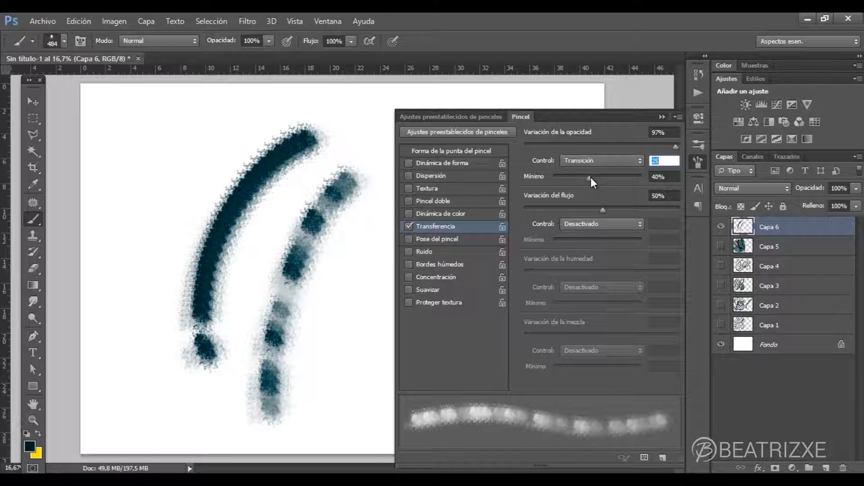
mouse_move(674, 147)
mouse_down()
mouse_move(544, 144)
mouse_move(490, 155)
mouse_up()
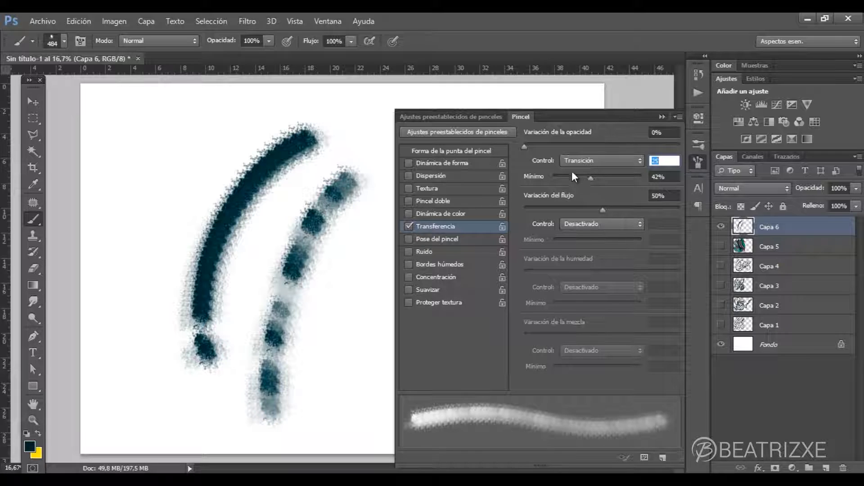
- Try the opacity Mínimo at 100%, set it to 0%, and paint a curved stroke beside the solid dark one
drag(595, 177, 691, 177)
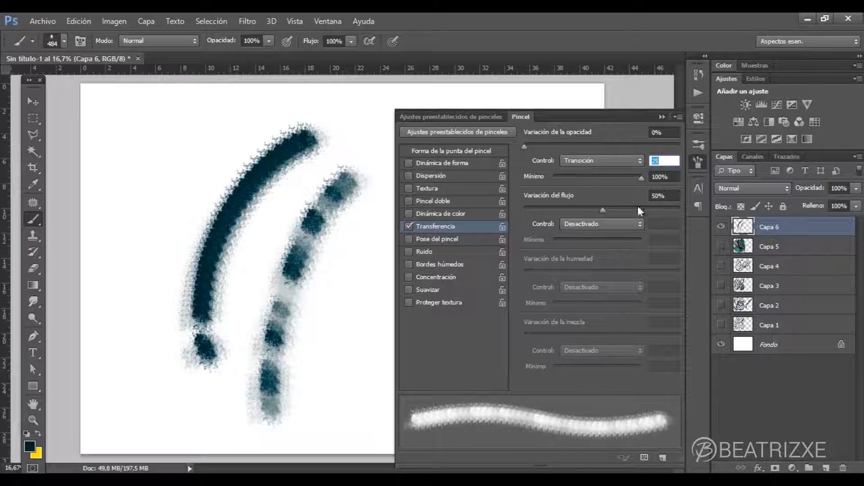
drag(643, 180, 541, 188)
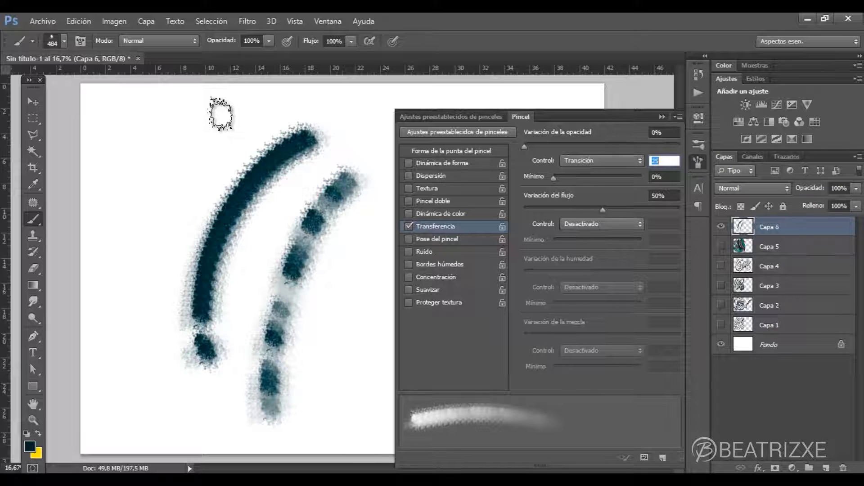
mouse_move(218, 105)
mouse_down()
mouse_move(170, 197)
mouse_move(145, 315)
mouse_up()
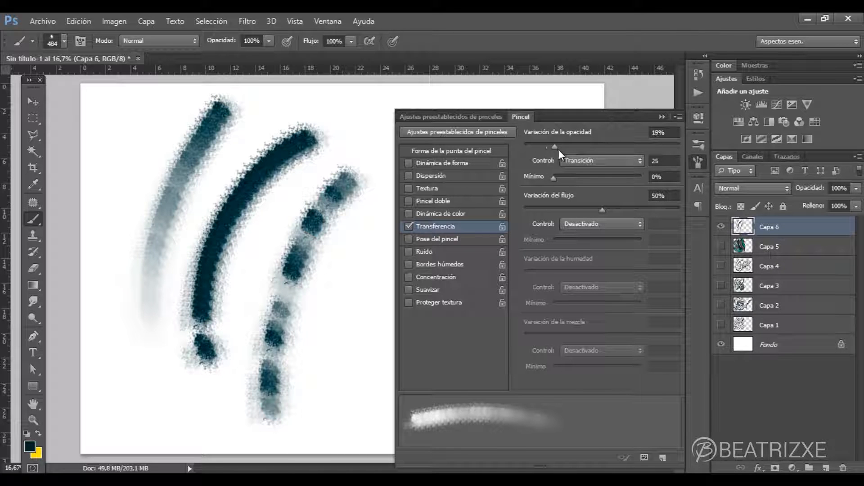
- Set the opacity Control to Presión de la pluma with Variación de la opacidad at 0%, and paint a long curving stroke
drag(587, 147, 510, 147)
click(579, 162)
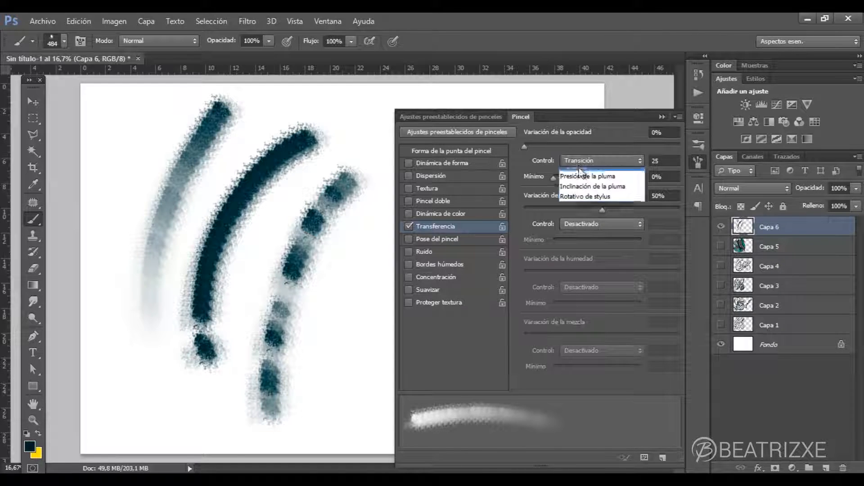
click(589, 195)
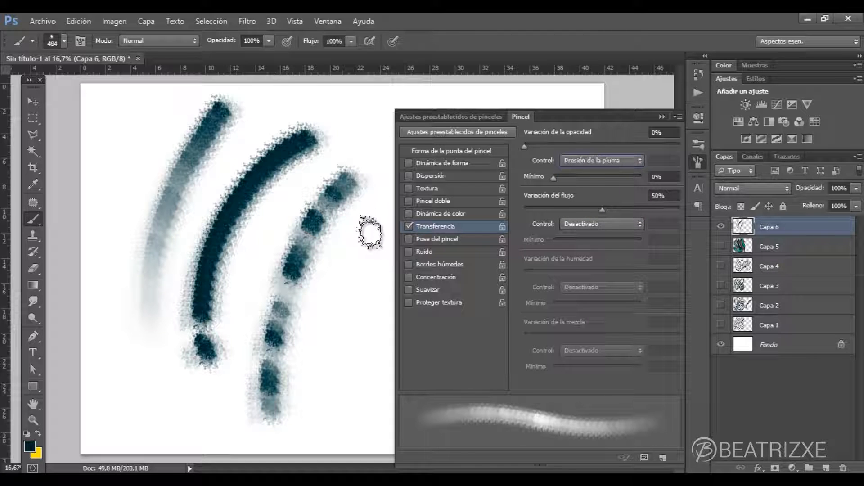
mouse_move(368, 222)
mouse_down()
mouse_move(327, 334)
mouse_move(265, 400)
mouse_move(178, 414)
mouse_move(145, 396)
mouse_move(140, 370)
mouse_up()
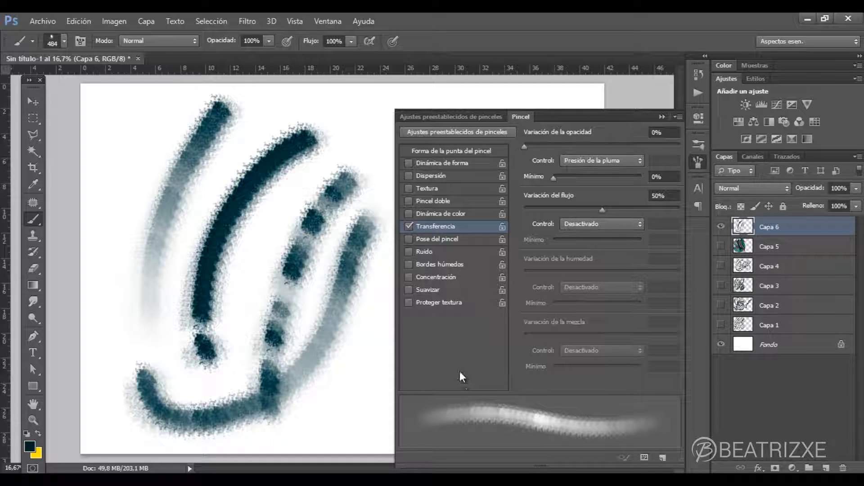
click(639, 224)
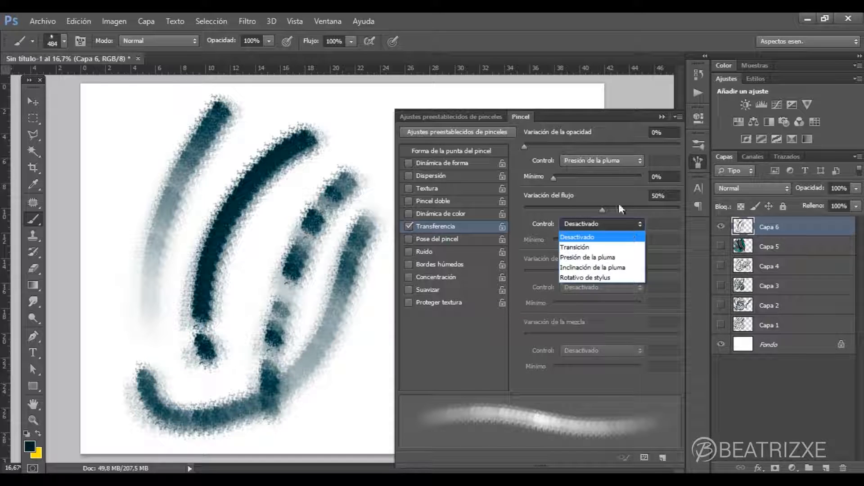
click(622, 189)
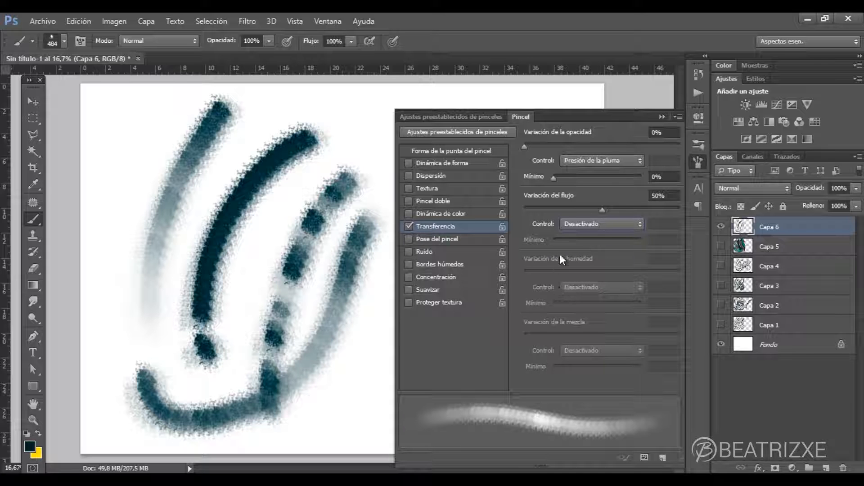
- Switch to the Herramienta Pincel mezclador and enable Transferencia for it
click(37, 218)
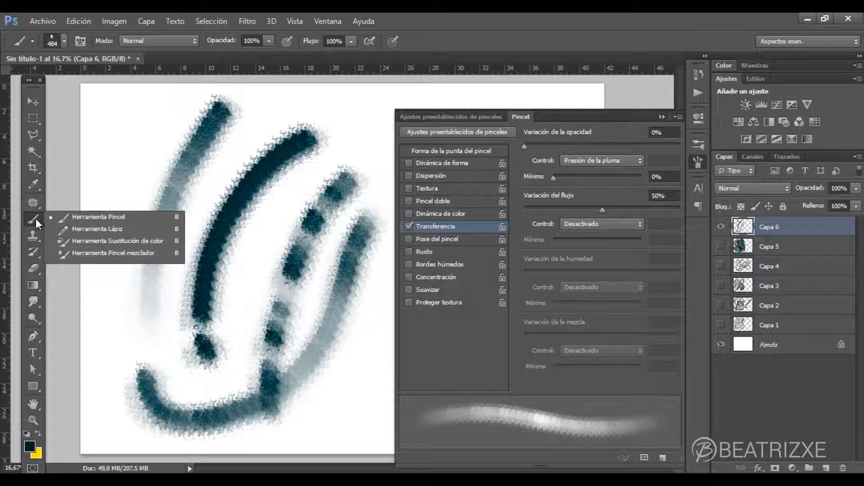
click(96, 228)
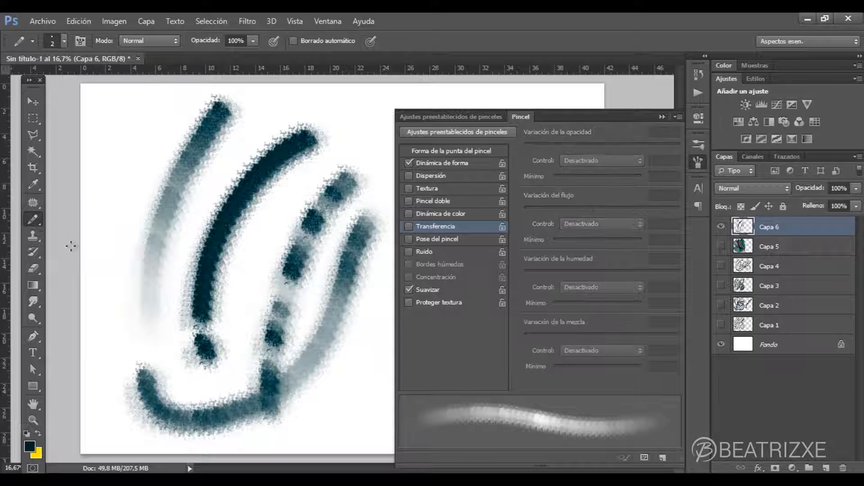
click(31, 219)
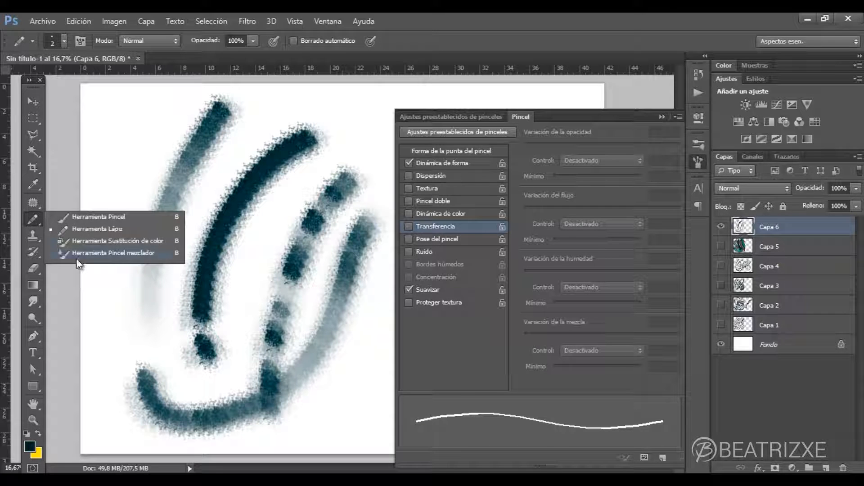
click(81, 254)
click(441, 228)
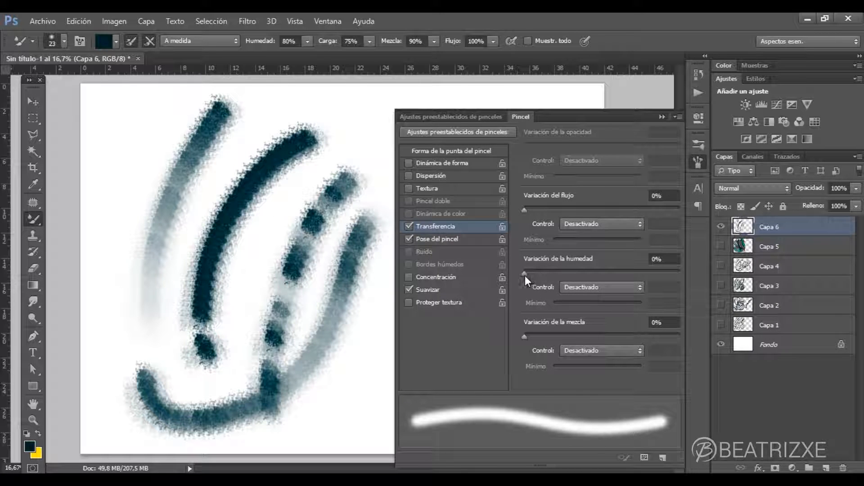
- Set Variación de la humedad to 32% and paint a thin curved stroke between the existing ones
drag(525, 272, 606, 271)
mouse_move(601, 272)
mouse_down()
mouse_move(522, 271)
mouse_move(575, 272)
mouse_up()
drag(312, 169, 240, 305)
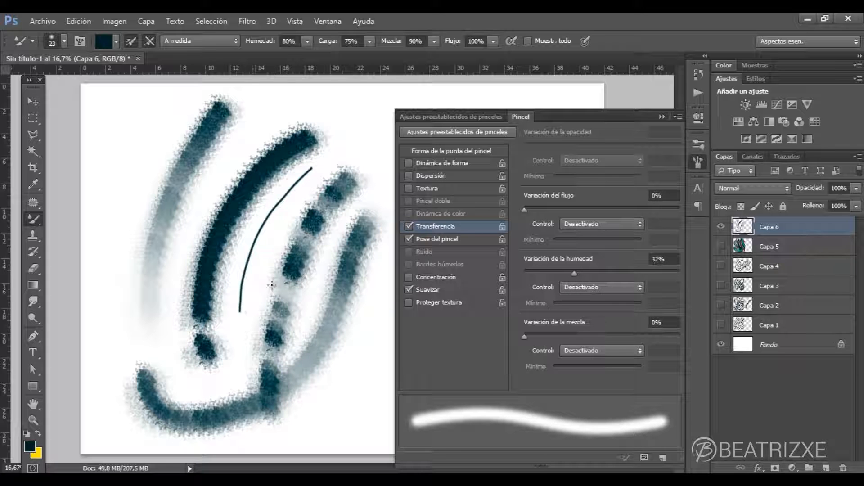
- Set Variación del flujo to 49%, enlarge the mixer brush to 401 px, and paint a thick dark stroke over the thin line
drag(558, 208, 617, 208)
click(64, 41)
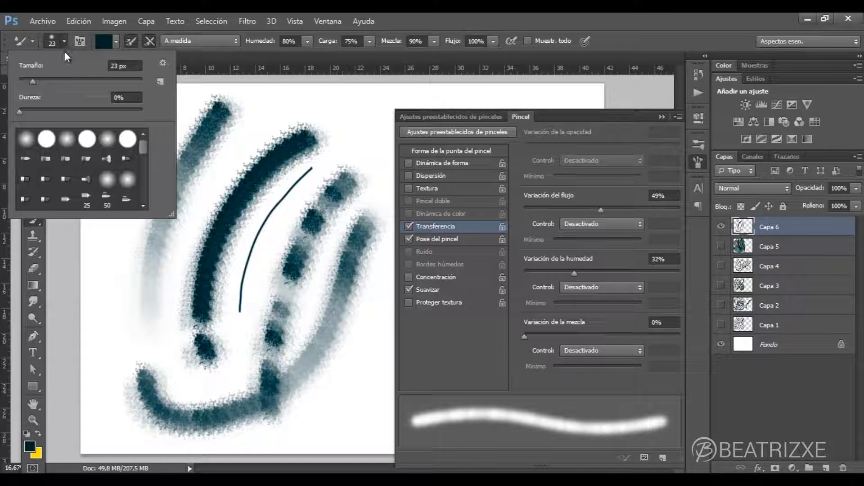
drag(33, 77, 76, 81)
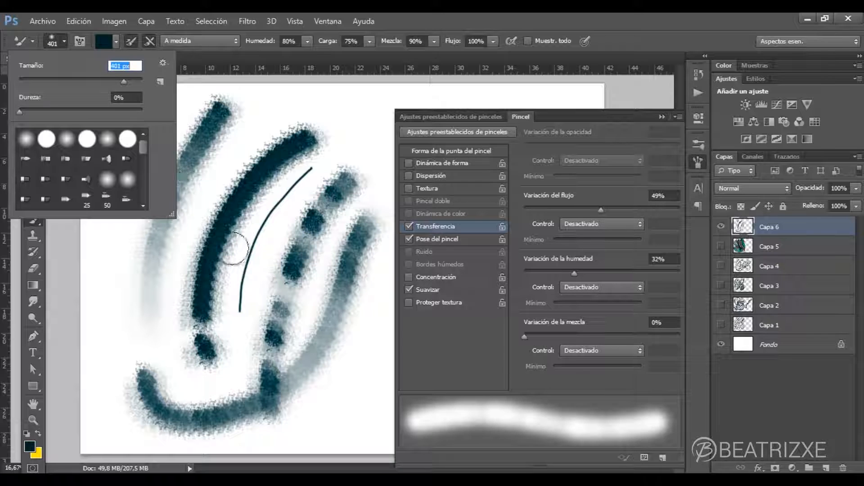
click(257, 257)
mouse_move(272, 224)
mouse_down()
mouse_move(248, 353)
mouse_move(272, 228)
mouse_up()
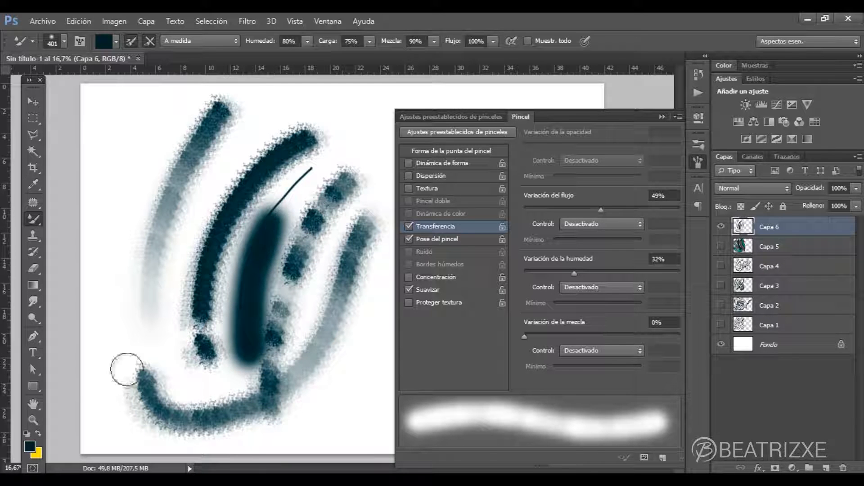
- Swap the foreground color to yellow, blend it over the dark strokes, and paint a yellow patch in the canvas's upper-left corner
click(37, 432)
key(z)
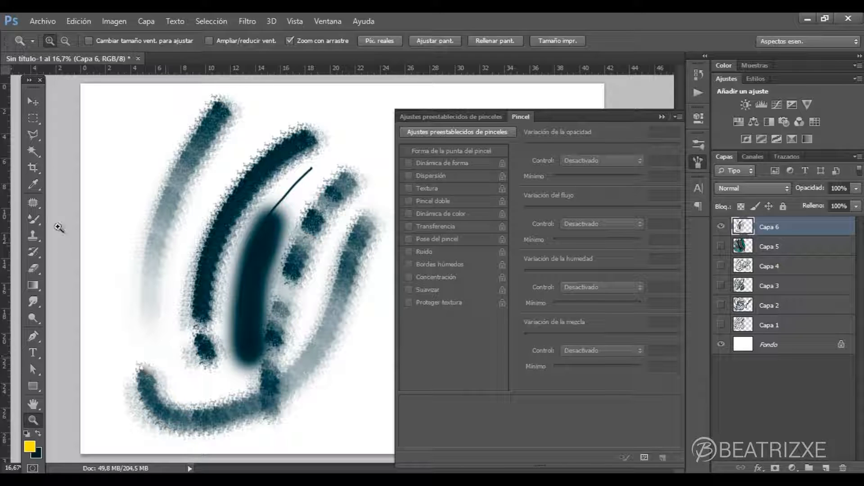
click(33, 220)
mouse_move(280, 354)
mouse_down()
mouse_move(272, 332)
mouse_move(289, 229)
mouse_move(260, 355)
mouse_move(289, 211)
mouse_move(265, 374)
mouse_move(302, 220)
mouse_move(293, 343)
mouse_move(315, 252)
mouse_move(328, 334)
mouse_move(353, 252)
mouse_move(387, 288)
mouse_move(391, 315)
mouse_up()
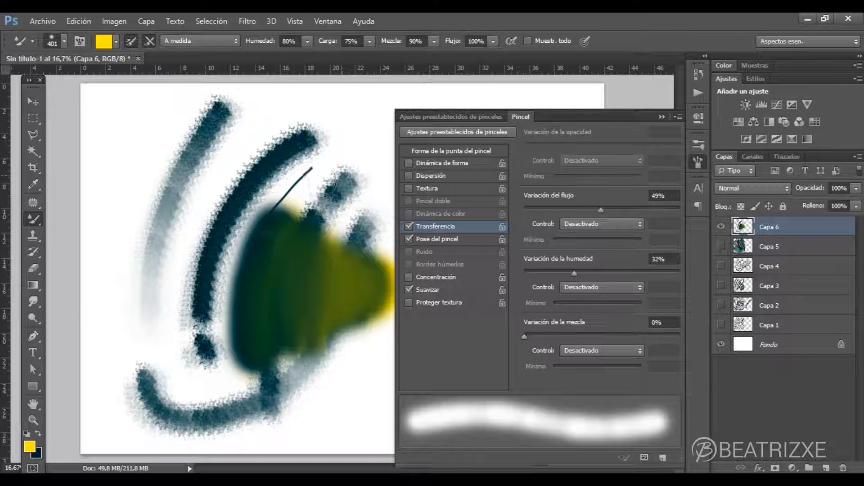
mouse_move(283, 255)
mouse_down()
mouse_move(284, 346)
mouse_move(306, 220)
mouse_move(318, 358)
mouse_move(325, 242)
mouse_move(317, 375)
mouse_move(256, 351)
mouse_move(293, 207)
mouse_move(293, 340)
mouse_move(282, 227)
mouse_move(283, 240)
mouse_move(313, 219)
mouse_move(308, 337)
mouse_up()
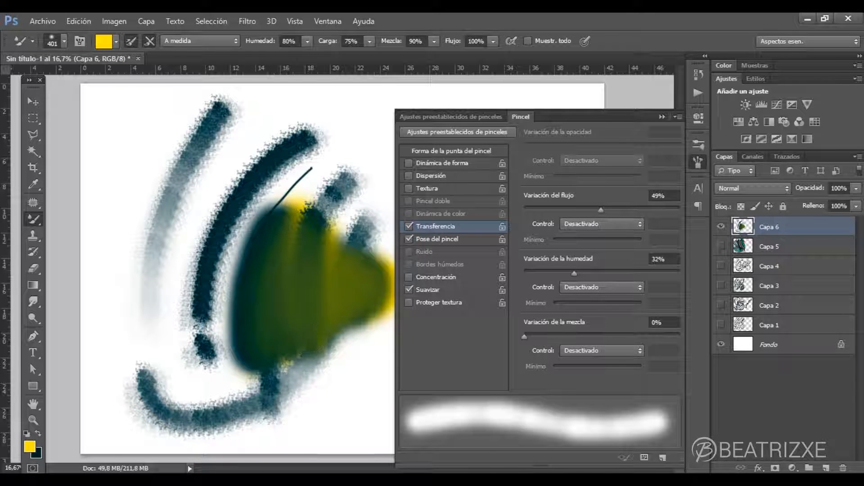
mouse_move(143, 100)
mouse_down()
mouse_move(107, 186)
mouse_move(149, 115)
mouse_move(123, 194)
mouse_move(168, 123)
mouse_move(152, 178)
mouse_move(193, 155)
mouse_up()
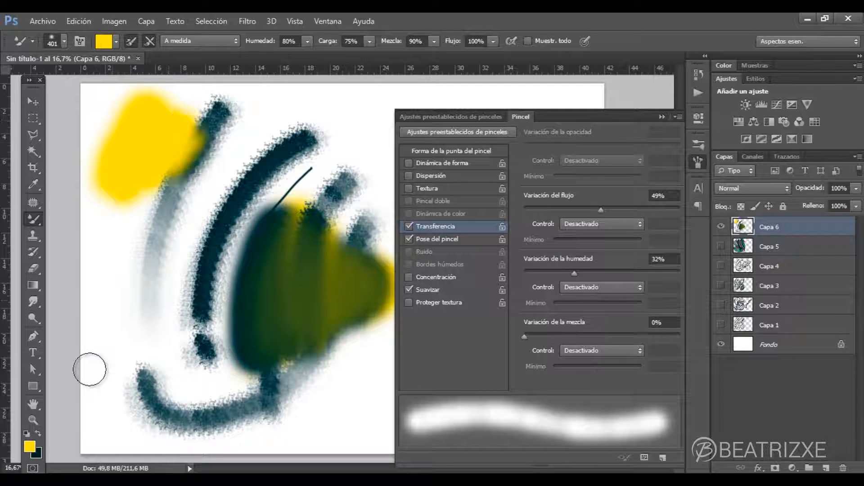
- Swap back to dark teal, blend it over the yellow patch's left side, and move the stray horizontal guide off the canvas
click(39, 434)
mouse_move(112, 179)
mouse_down()
mouse_move(112, 201)
mouse_move(146, 101)
mouse_move(95, 183)
mouse_move(149, 94)
mouse_move(111, 166)
mouse_move(118, 136)
mouse_move(99, 162)
mouse_move(110, 93)
mouse_move(98, 225)
mouse_move(112, 80)
mouse_move(114, 93)
mouse_move(121, 79)
mouse_move(93, 178)
mouse_move(95, 134)
mouse_move(104, 229)
mouse_move(121, 121)
mouse_move(118, 227)
mouse_up()
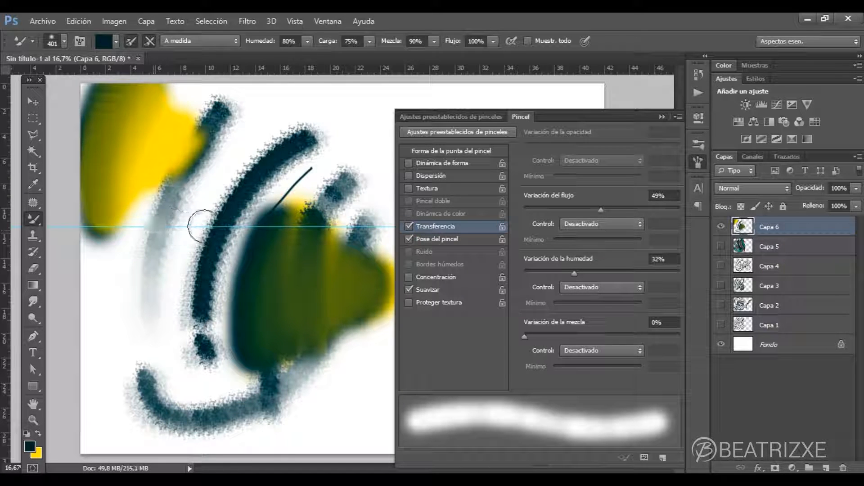
click(35, 100)
drag(75, 226, 85, 83)
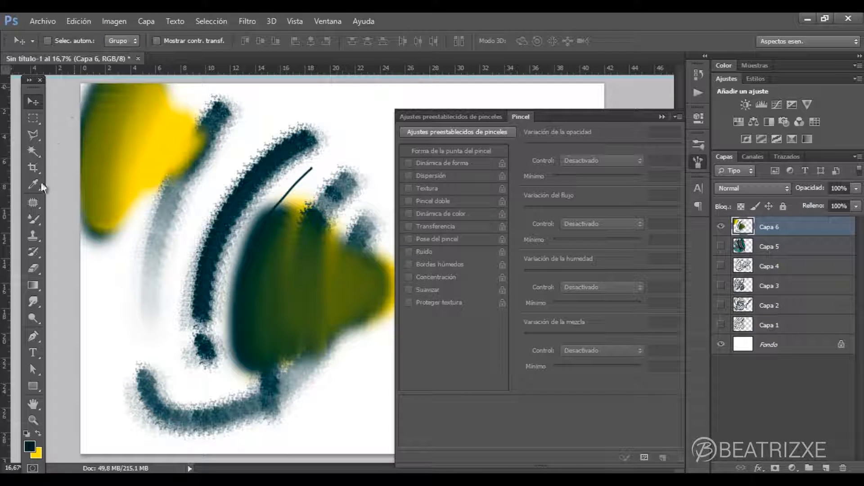
- Return to the mixer brush and blend more dark strokes into the yellow patch
click(40, 216)
mouse_move(89, 142)
mouse_down()
mouse_move(112, 236)
mouse_move(104, 212)
mouse_move(142, 80)
mouse_move(128, 225)
mouse_up()
mouse_move(133, 191)
mouse_down()
mouse_move(128, 209)
mouse_move(148, 87)
mouse_up()
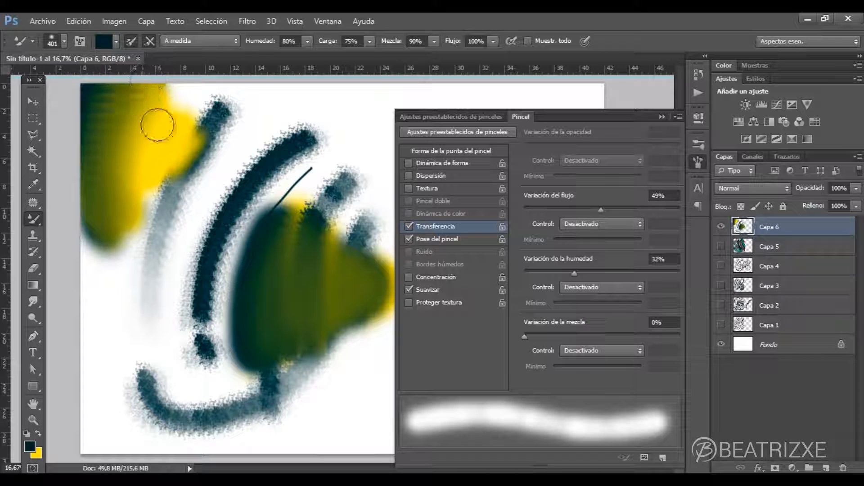
- Set Variación de la mezcla to 9%, Variación de la humedad to 0%, and the humidity Control to Transición with Mínimo at 88%
drag(522, 338, 531, 336)
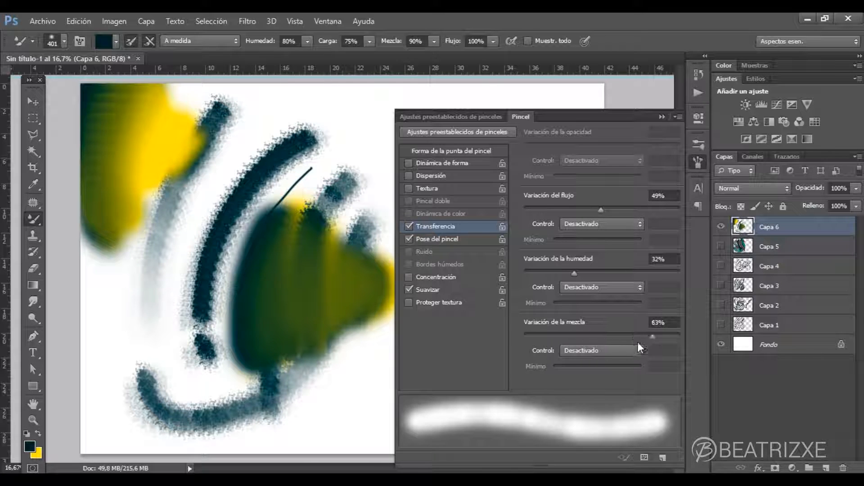
mouse_move(574, 271)
mouse_down()
mouse_move(517, 269)
mouse_move(565, 272)
mouse_up()
click(583, 286)
click(603, 304)
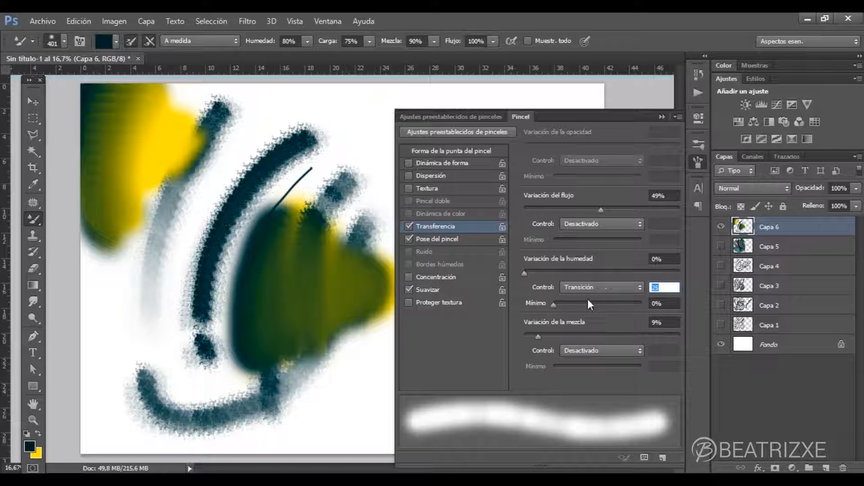
drag(633, 300, 637, 302)
- Paint a dark patch left of the green area, swap to yellow, and blend it across both areas
mouse_move(166, 286)
mouse_down()
mouse_move(189, 230)
mouse_move(188, 347)
mouse_move(186, 304)
mouse_move(202, 223)
mouse_move(193, 295)
mouse_move(221, 361)
mouse_move(199, 273)
mouse_move(202, 253)
mouse_up()
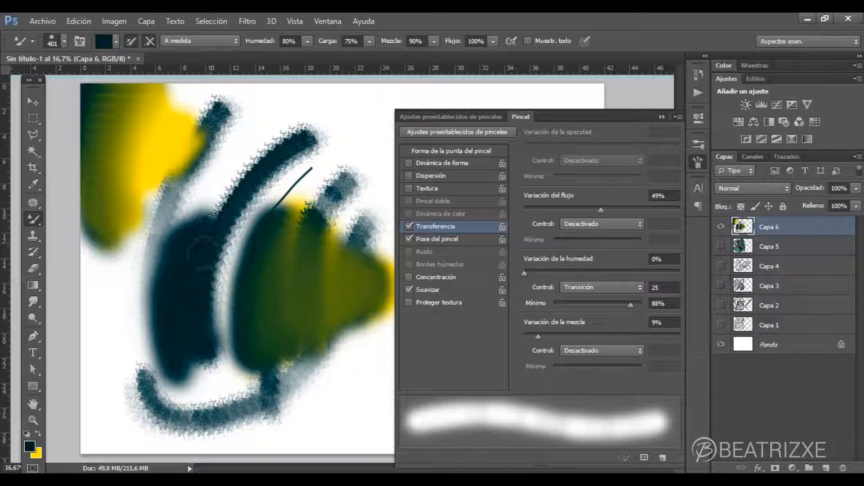
click(38, 433)
mouse_move(212, 212)
mouse_down()
mouse_move(207, 194)
mouse_move(234, 315)
mouse_move(261, 194)
mouse_move(248, 334)
mouse_move(279, 227)
mouse_move(278, 197)
mouse_move(276, 225)
mouse_up()
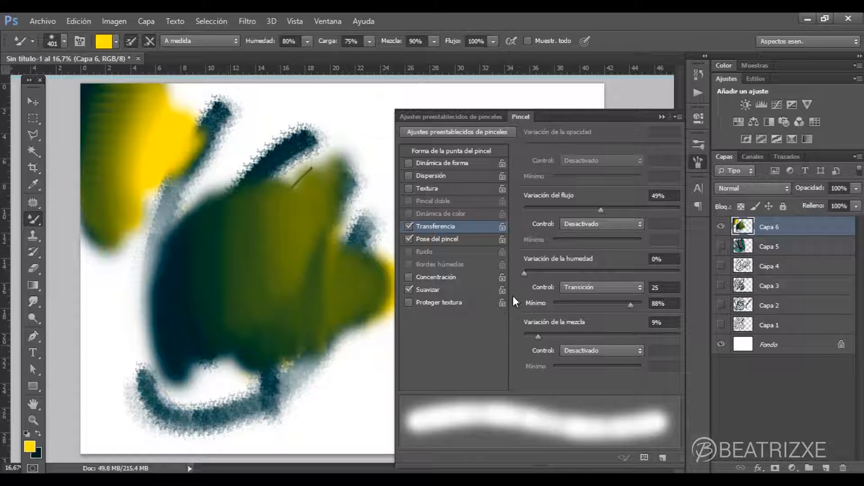
- Return to the Herramienta Pincel and paint a yellow stroke and a dark teal stroke on Capa 7 with Ruido enabled
right_click(36, 213)
click(83, 217)
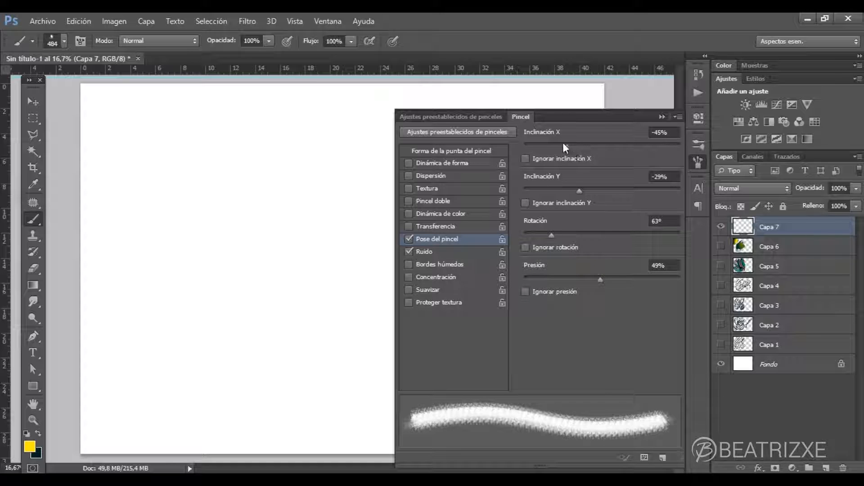
click(455, 253)
click(414, 255)
mouse_move(306, 111)
mouse_down()
mouse_move(221, 245)
mouse_move(210, 353)
mouse_up()
key(x)
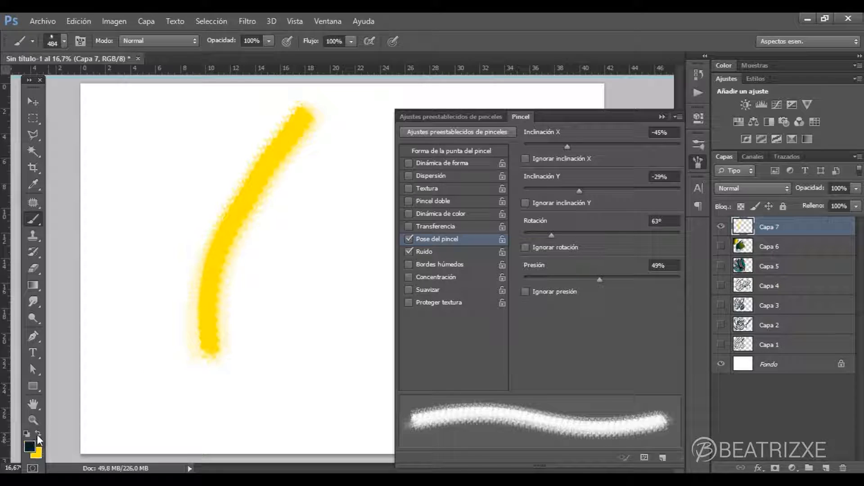
drag(208, 112, 167, 178)
- Disable Ruido, paint a dark comparison stroke right of the yellow one, and enable Ruido again
click(409, 251)
mouse_move(319, 223)
mouse_down()
mouse_move(301, 360)
mouse_move(317, 393)
mouse_up()
click(419, 252)
- Enable Bordes húmedos and paint overlapping dark strokes over the yellow one, adding Concentración for another set of strokes
click(409, 264)
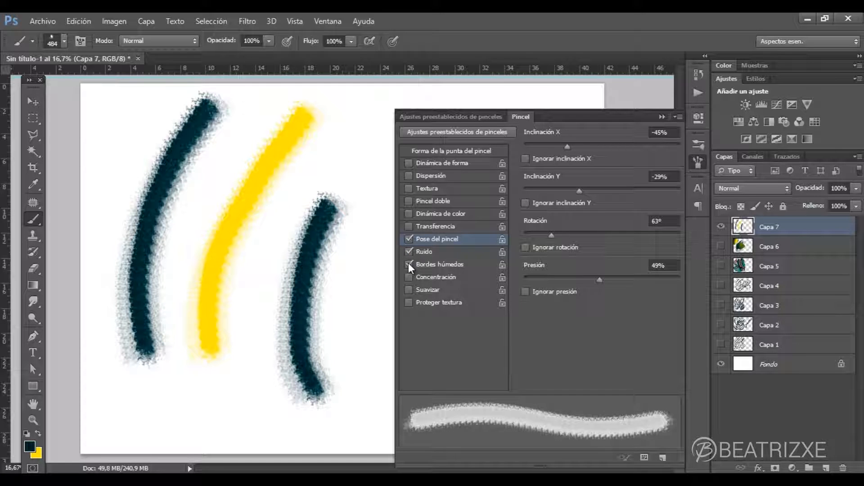
mouse_move(306, 170)
mouse_down()
mouse_move(266, 271)
mouse_move(268, 374)
mouse_move(288, 384)
mouse_move(281, 345)
mouse_move(311, 158)
mouse_move(321, 156)
mouse_move(317, 393)
mouse_move(332, 231)
mouse_move(386, 384)
mouse_up()
mouse_move(231, 309)
mouse_down()
mouse_move(261, 155)
mouse_move(313, 104)
mouse_move(324, 107)
mouse_move(259, 348)
mouse_move(258, 316)
mouse_up()
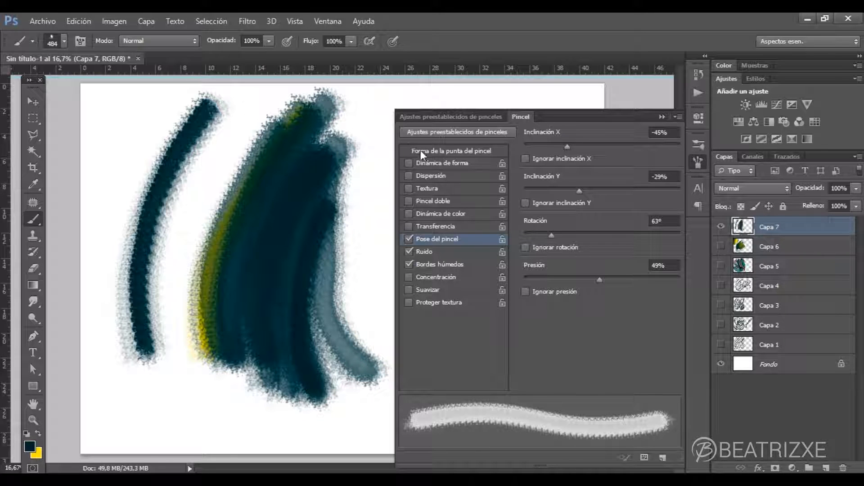
click(442, 278)
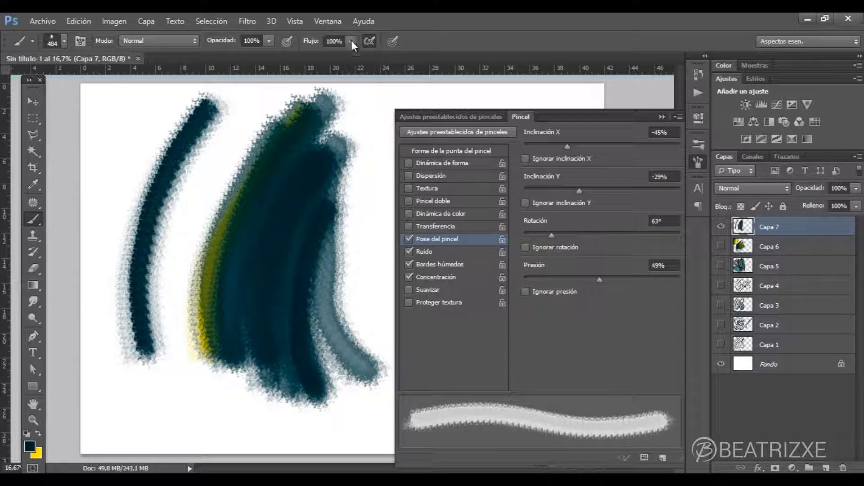
mouse_move(247, 119)
mouse_down()
mouse_move(187, 234)
mouse_move(193, 330)
mouse_move(258, 116)
mouse_move(234, 151)
mouse_move(202, 351)
mouse_up()
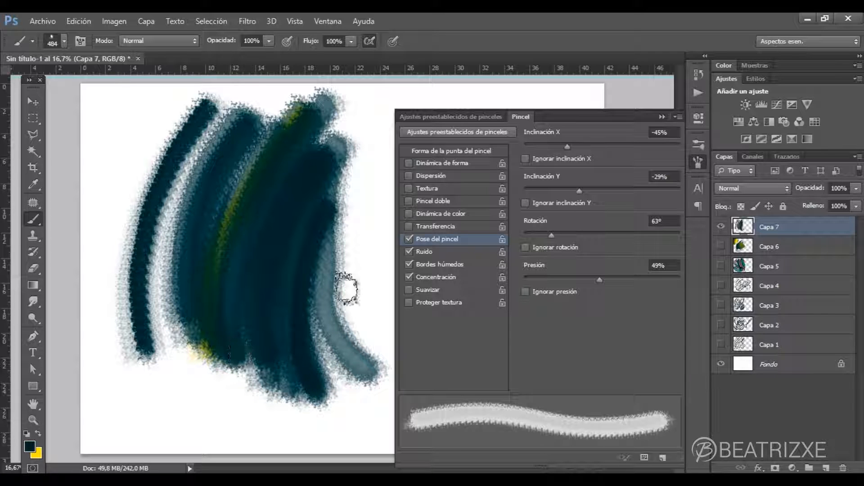
- Disable Bordes húmedos and Ruido, and paint a dark curved stroke and a wavy one along the lower canvas
click(408, 265)
click(409, 252)
mouse_move(246, 104)
mouse_down()
mouse_move(195, 160)
mouse_move(180, 288)
mouse_up()
mouse_move(176, 423)
mouse_down()
mouse_move(242, 396)
mouse_move(212, 414)
mouse_move(216, 407)
mouse_move(213, 428)
mouse_move(252, 432)
mouse_move(310, 405)
mouse_up()
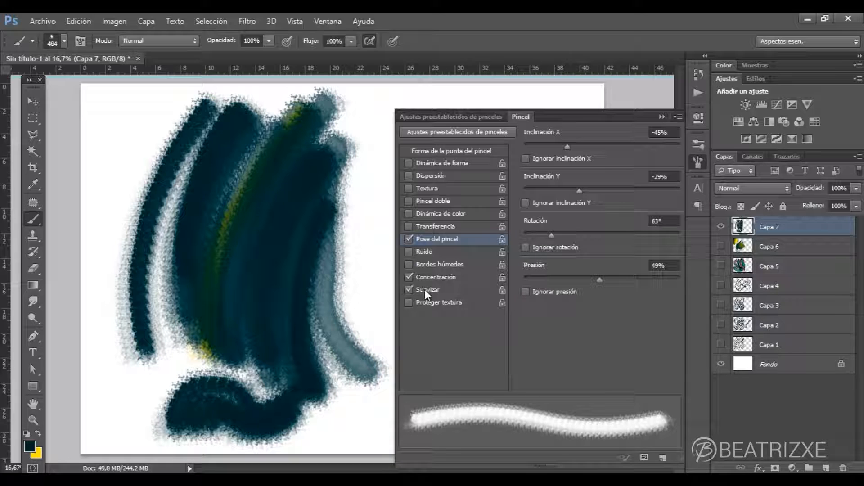
- Disable Concentración and paint a curved stroke with Suavizar on, and turn Suavizar off for a second stroke
click(409, 277)
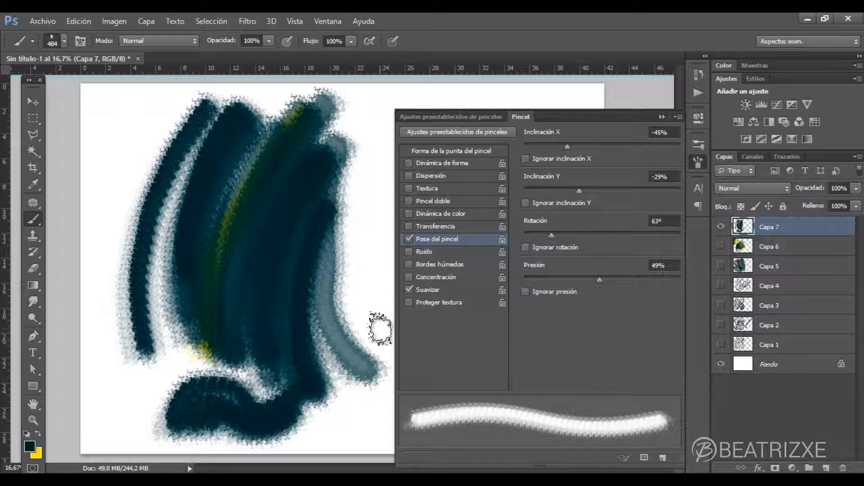
drag(381, 337, 386, 125)
click(407, 290)
drag(380, 320, 424, 130)
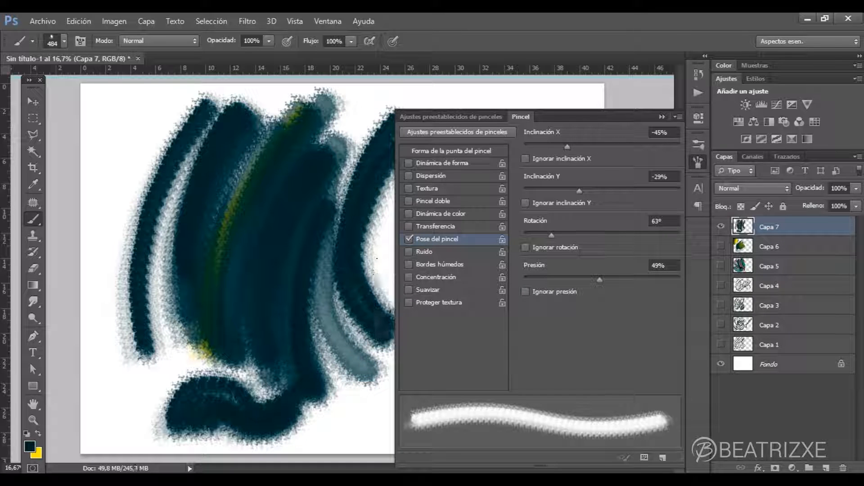
- Paint several dark strokes with Pose del pincel enabled, thickening the right-hand curve and adding one along the far left
drag(385, 322, 410, 183)
drag(352, 244, 410, 129)
drag(377, 215, 408, 313)
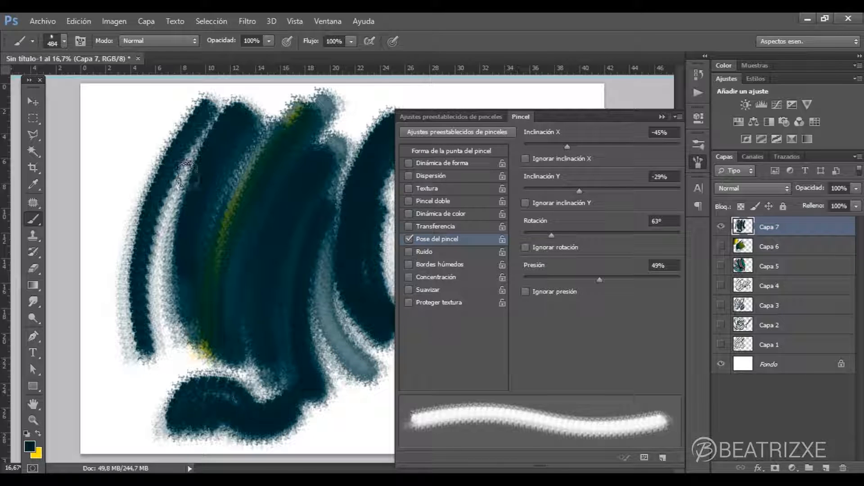
mouse_move(140, 120)
mouse_down()
mouse_move(132, 140)
mouse_move(155, 360)
mouse_up()
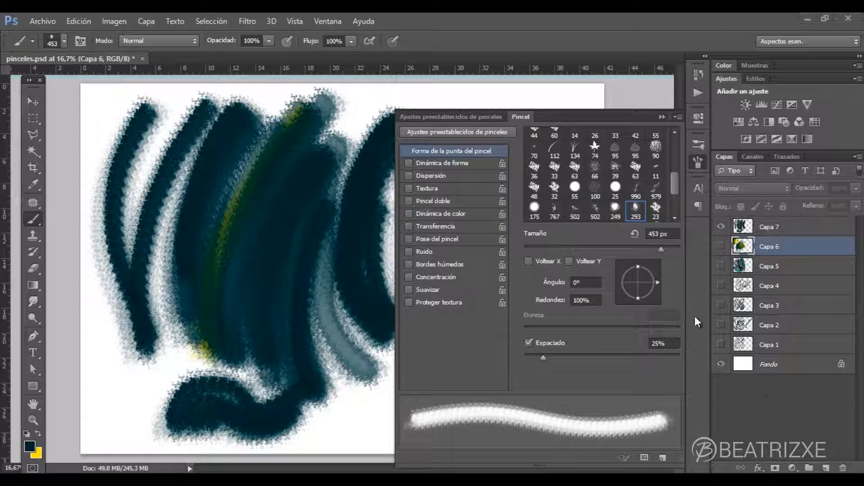
- Hide Capa 7, add a new layer above it, and paint a dark curved stroke in the canvas's upper-left area
click(721, 226)
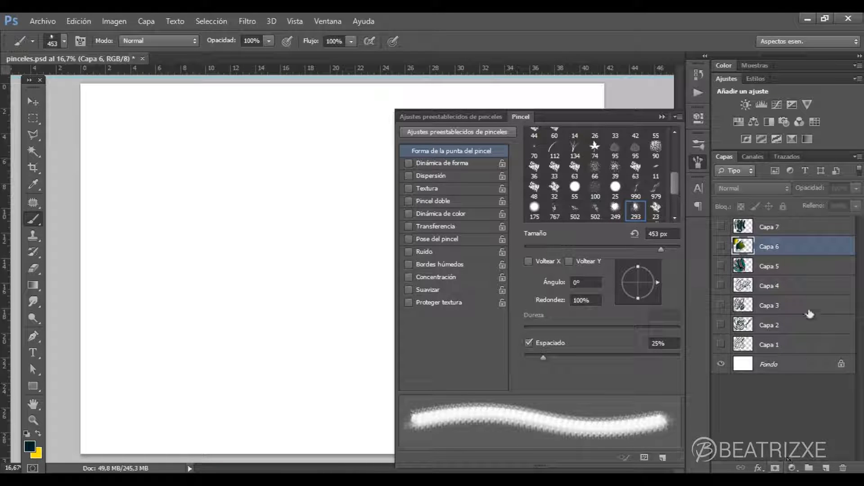
click(785, 232)
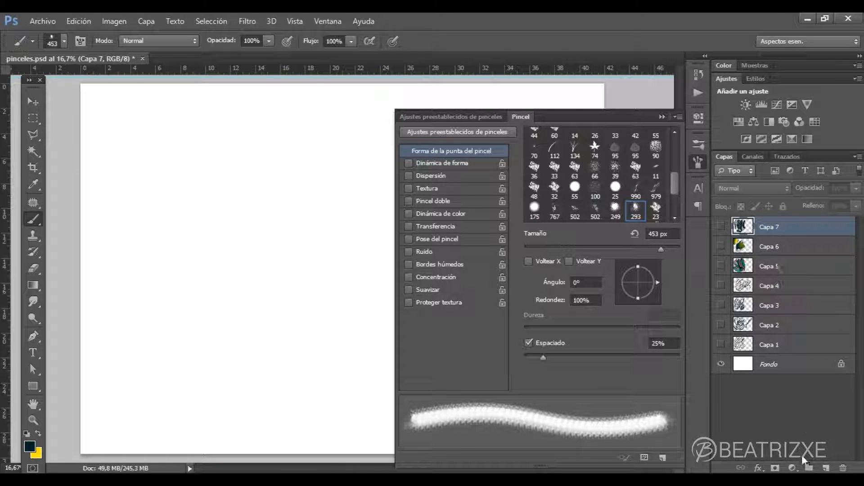
click(826, 468)
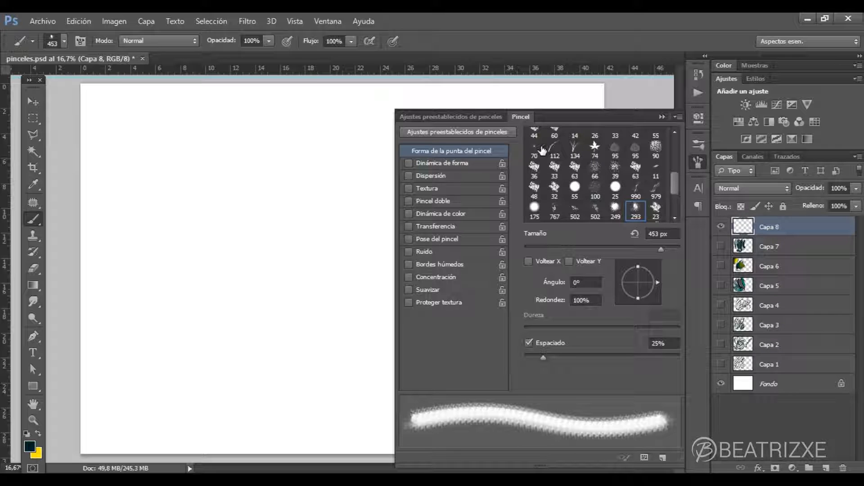
drag(223, 106, 118, 224)
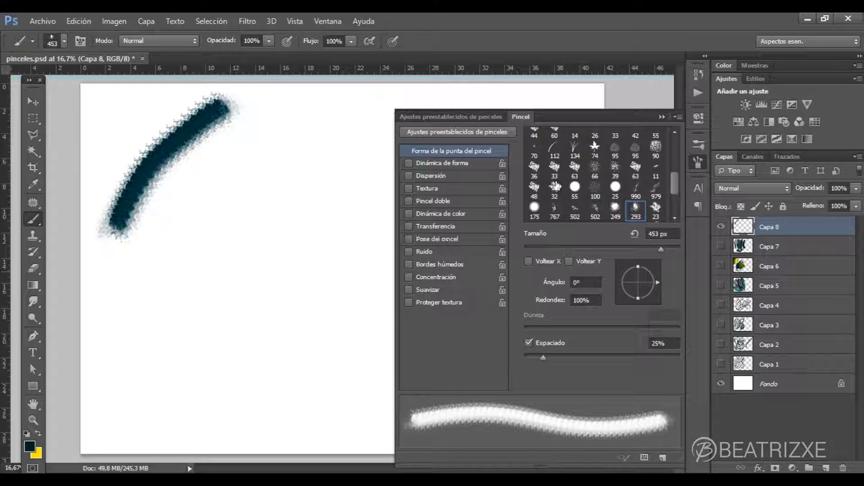
- Enable Dinámica de forma and Dispersión, adjust the scattering, and paint several scattered diagonal and curved strokes beside the first one
click(412, 163)
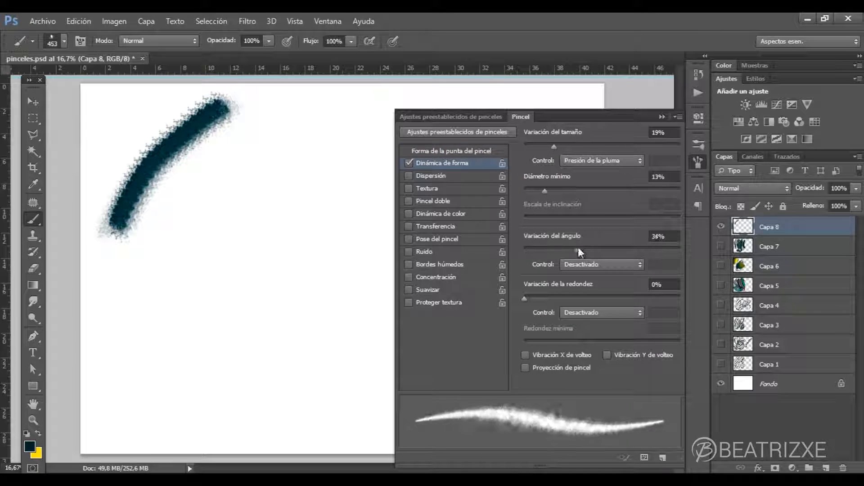
click(437, 176)
drag(552, 146, 541, 146)
drag(325, 148, 205, 288)
drag(332, 222, 249, 348)
drag(611, 223, 579, 223)
drag(364, 267, 277, 360)
drag(167, 240, 262, 385)
- Enable Textura, set Brillo to -150 and Contraste to 100, and paint textured test strokes across the canvas
click(444, 188)
drag(372, 115, 330, 216)
drag(603, 221, 524, 223)
drag(578, 251, 680, 252)
drag(107, 336, 239, 405)
drag(360, 293, 285, 369)
- Enlarge the brush to 825 px, enable Suavizar, and paint a dense dark patch at the canvas's left side
click(64, 41)
click(33, 420)
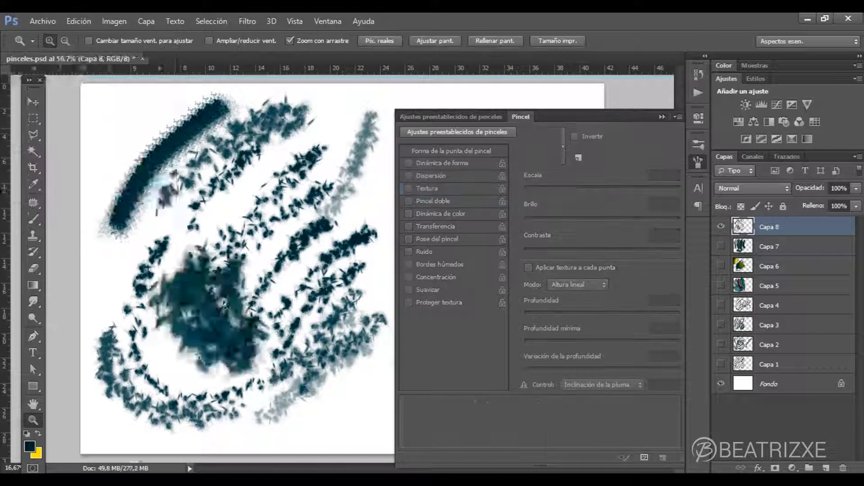
click(225, 305)
click(33, 219)
click(408, 290)
mouse_move(106, 288)
mouse_down()
mouse_move(151, 164)
mouse_move(97, 221)
mouse_move(107, 315)
mouse_move(120, 216)
mouse_move(160, 302)
mouse_up()
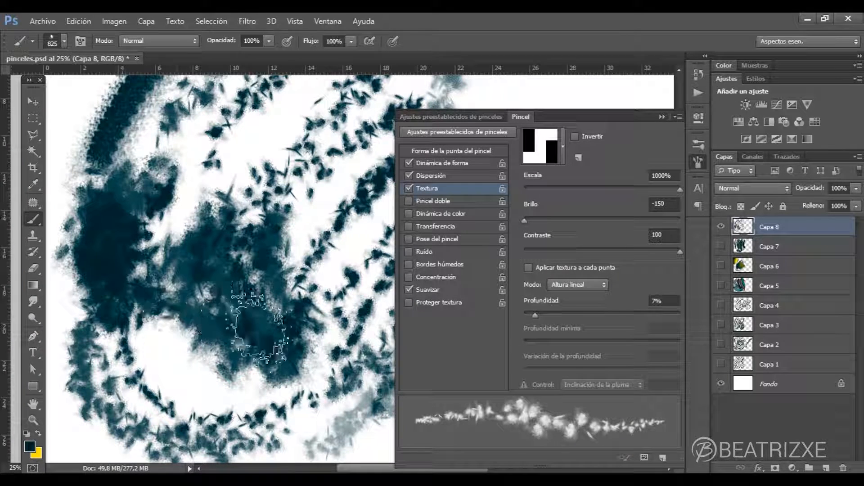
- Save the current brush as a new preset named textura suelo, keeping its size captured in the preset
click(33, 420)
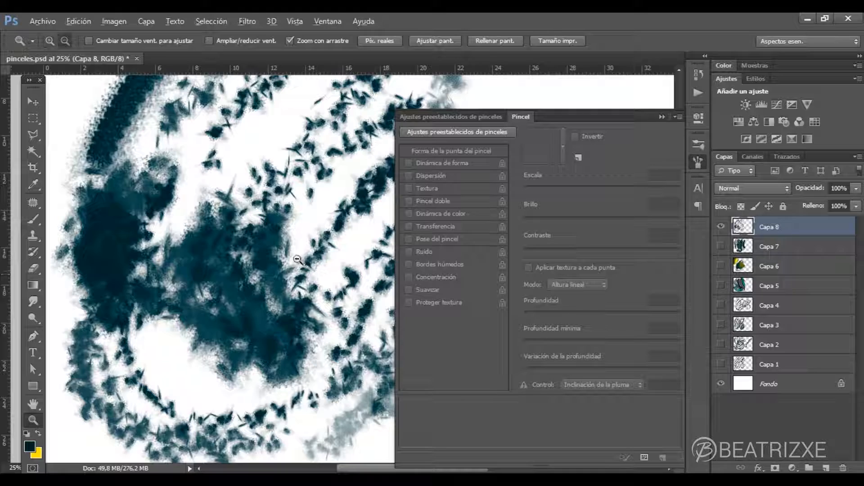
alt+click(298, 260)
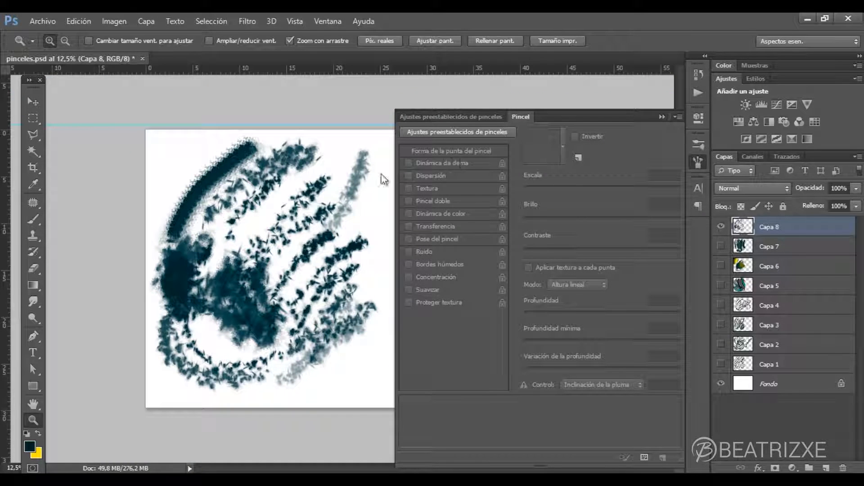
click(34, 220)
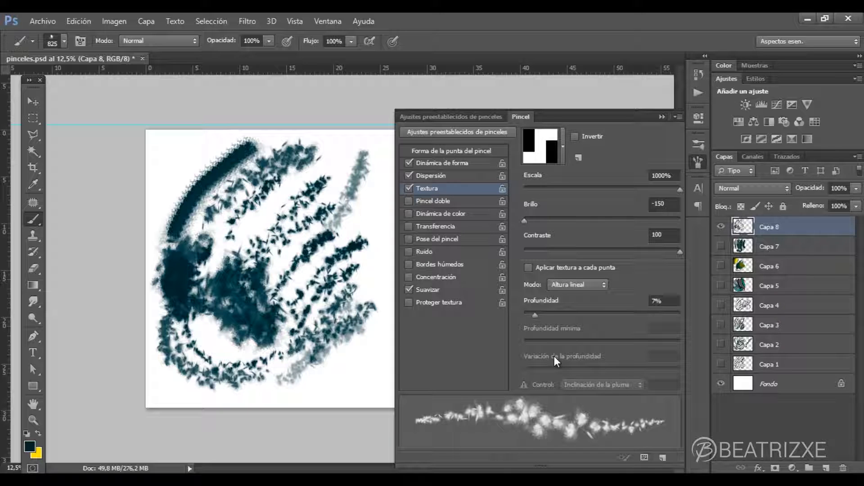
click(663, 456)
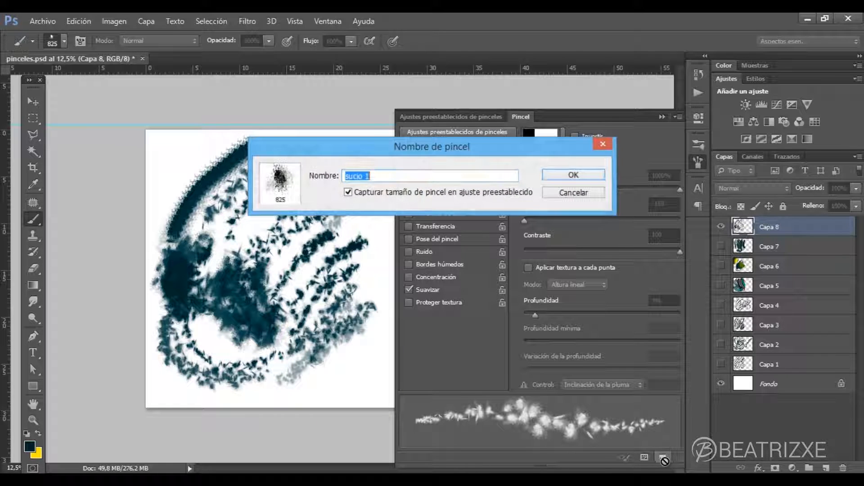
click(431, 175)
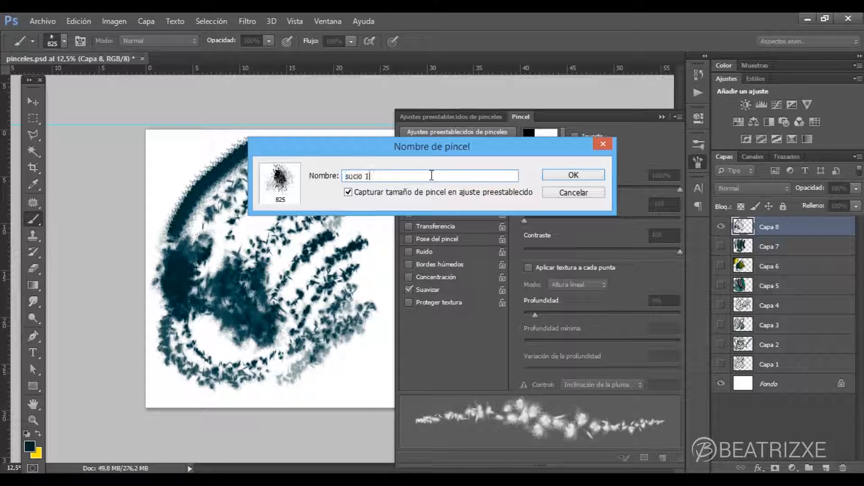
drag(392, 175, 347, 175)
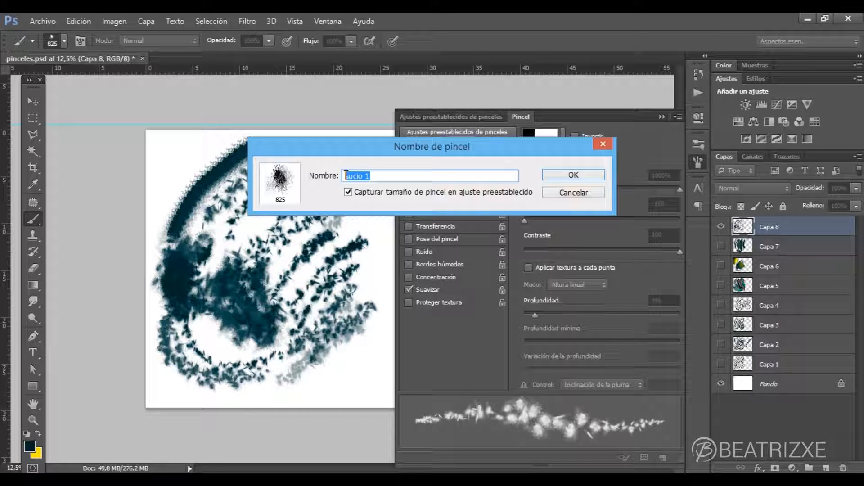
text(cextura suelo)
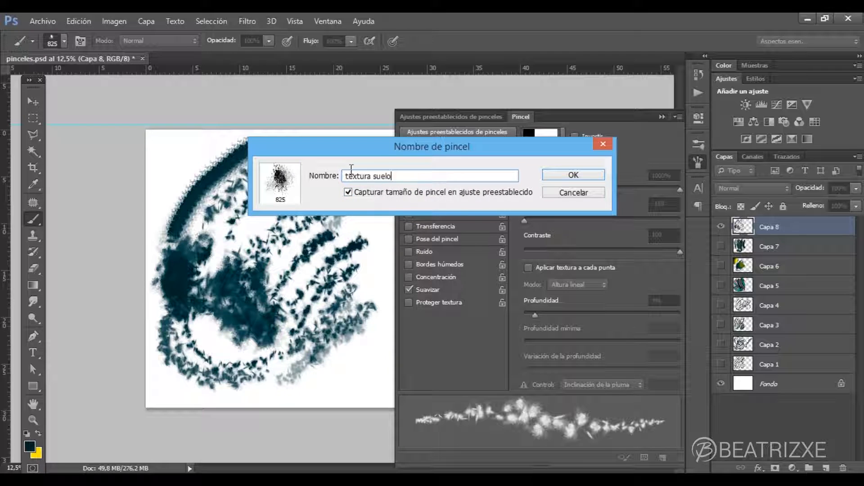
click(597, 177)
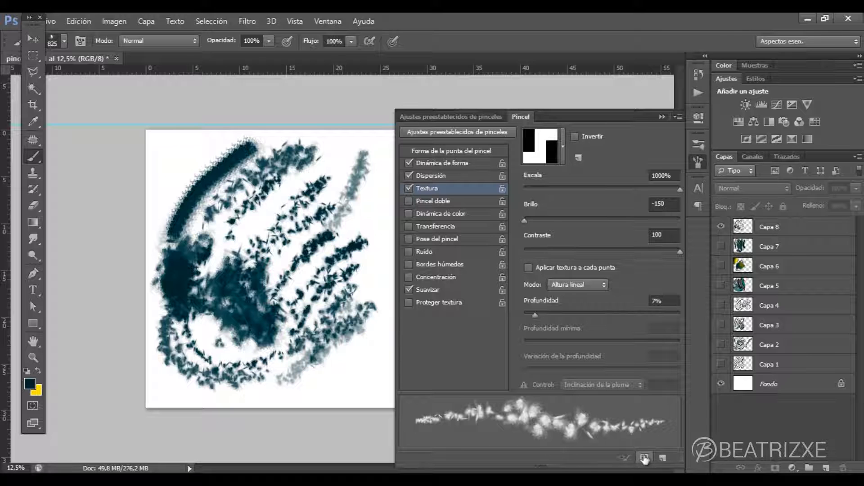
- Open the preset manager for Pinceles and select the 825, 293 and 249 brushes together
click(644, 457)
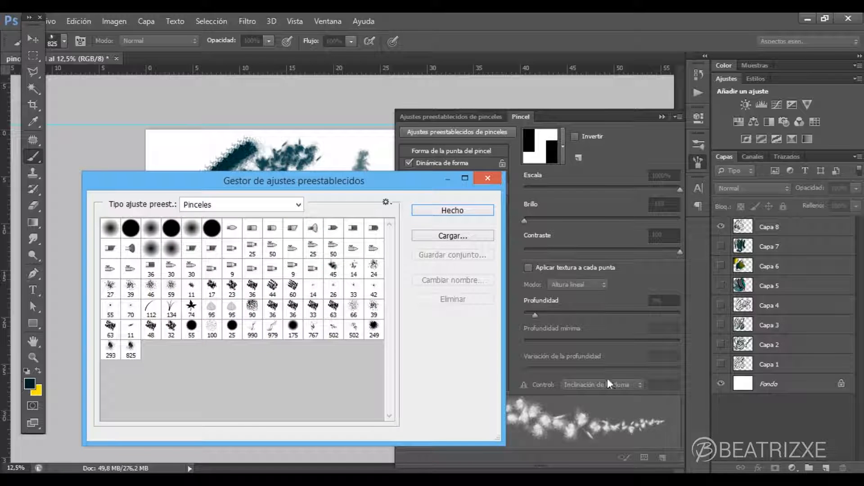
click(487, 179)
click(80, 21)
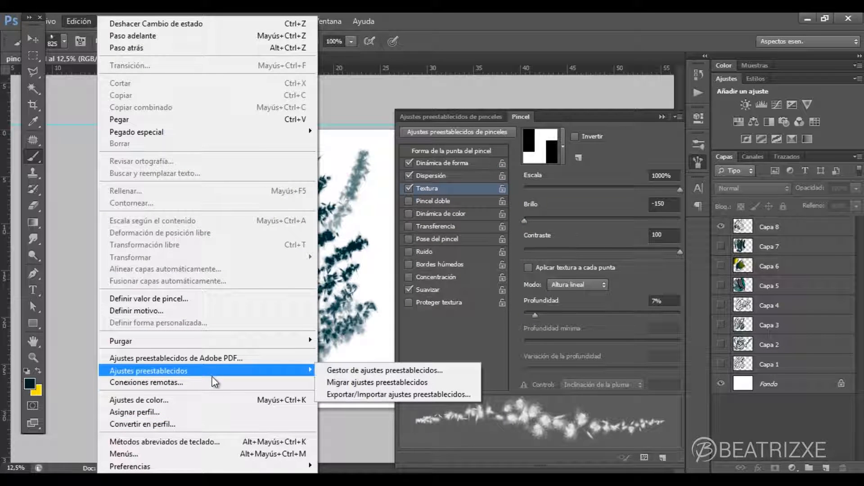
mouse_move(285, 374)
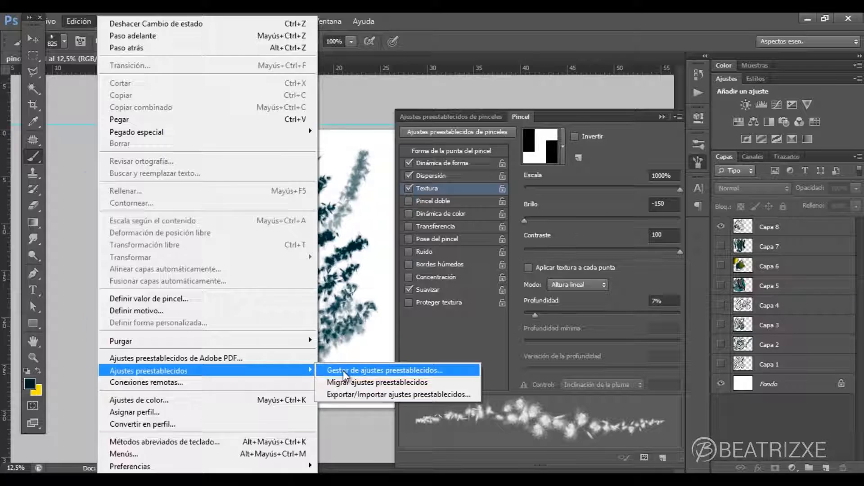
click(353, 370)
click(130, 350)
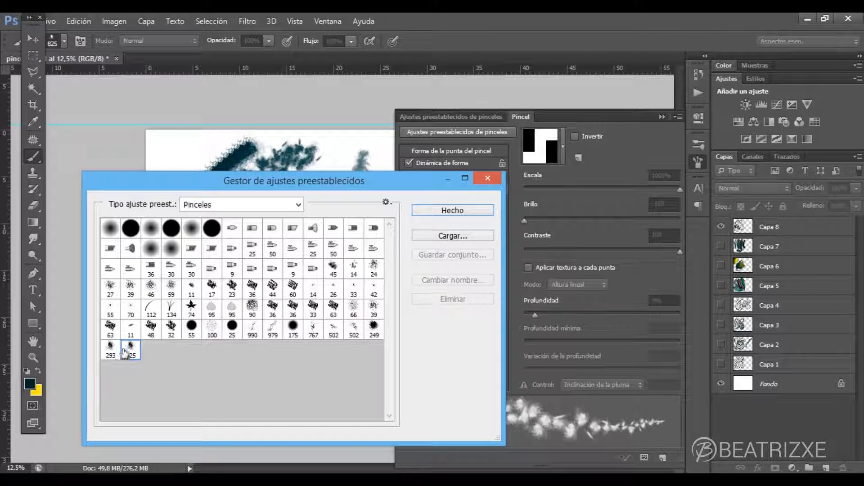
shift+click(108, 354)
shift+click(373, 330)
- Save the selected brushes as a set named tierra in the pinceles folder
click(478, 257)
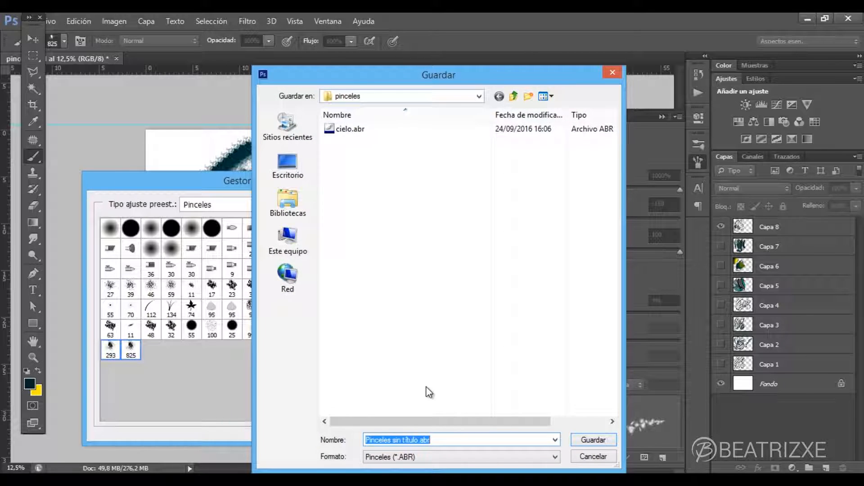
click(452, 440)
drag(452, 441, 363, 440)
text(tier)
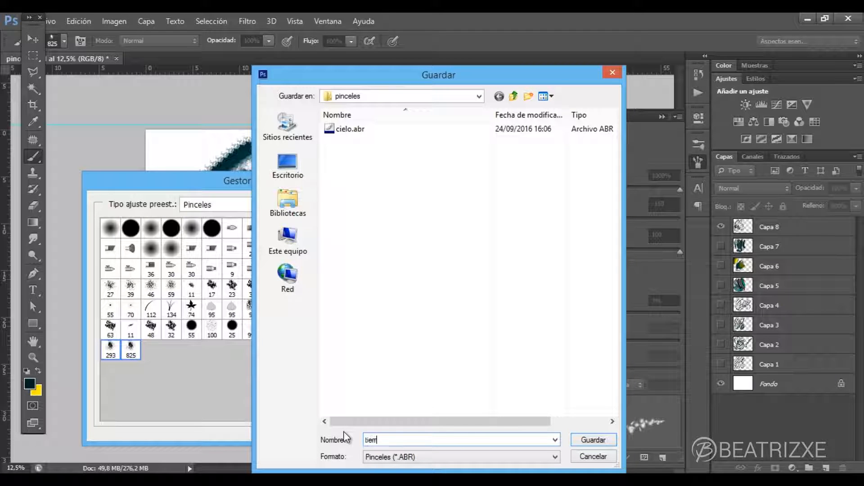
key(Return)
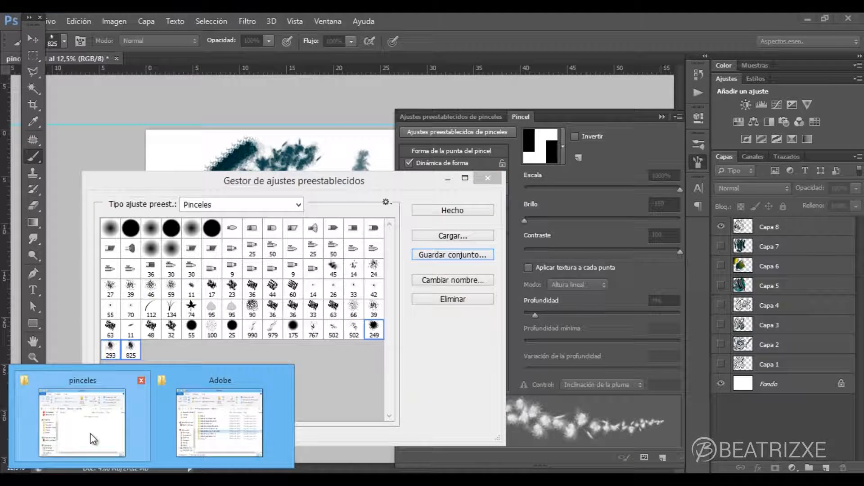
- Switch to File Explorer and copy tierra.abr from the pinceles folder into the Brushes folder under Adobe Photoshop CS6 (64 Bit) Presets
click(94, 437)
click(545, 190)
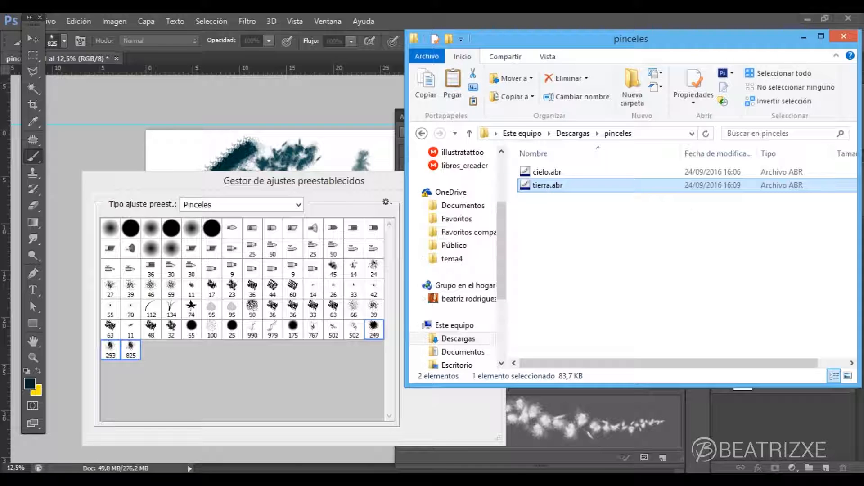
click(143, 464)
click(212, 423)
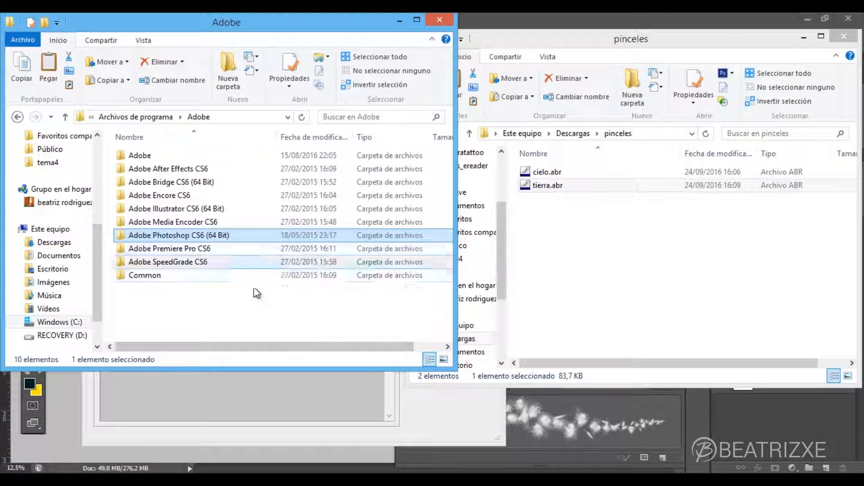
double_click(180, 237)
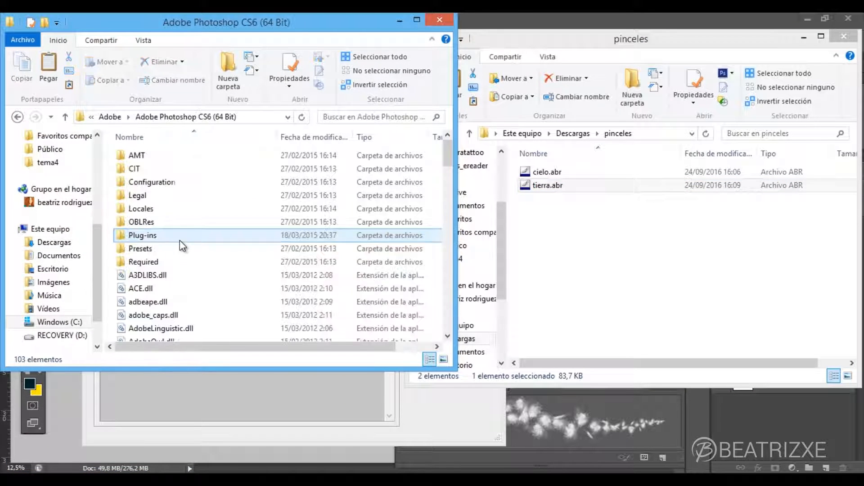
double_click(183, 253)
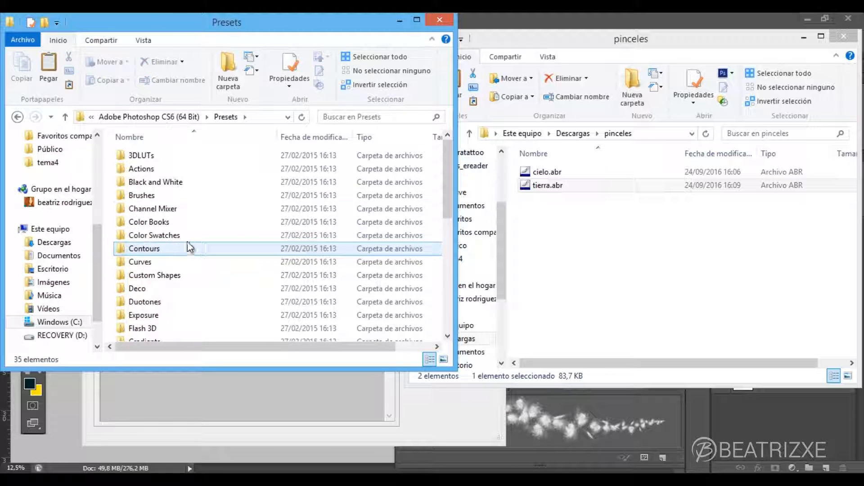
double_click(189, 196)
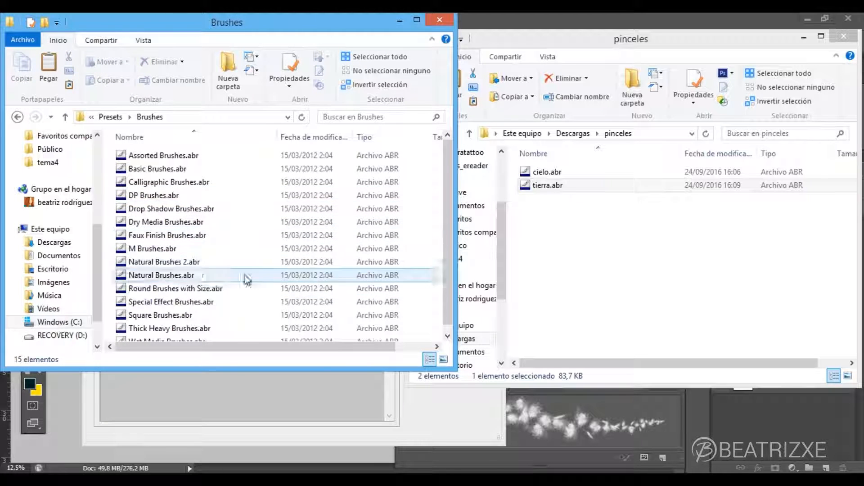
right_click(256, 254)
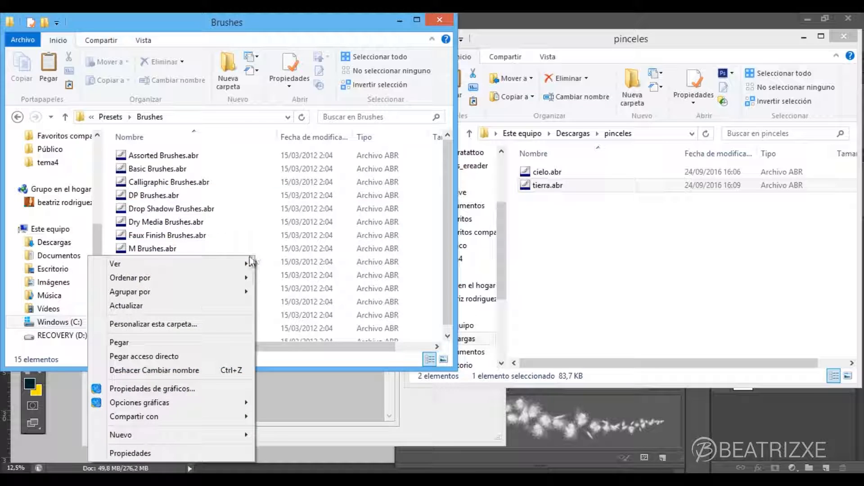
click(183, 341)
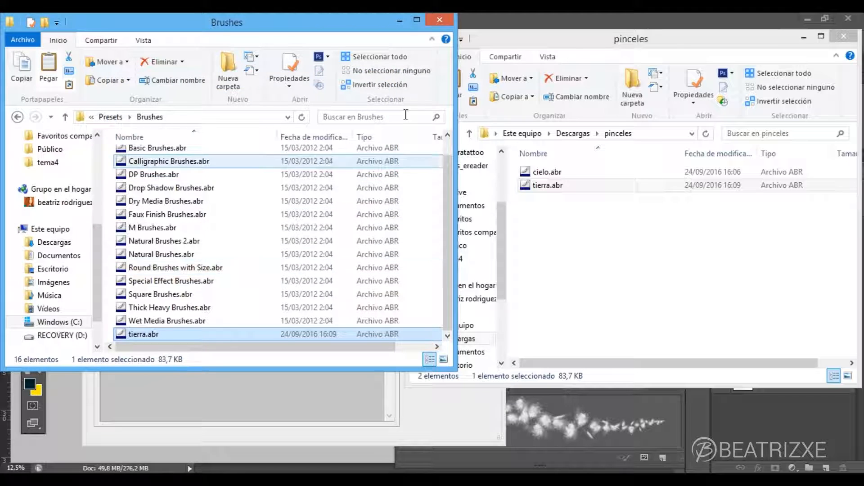
- Close both folder windows and the preset manager in Photoshop, and dock the floating toolbox at the workspace's left edge
click(440, 19)
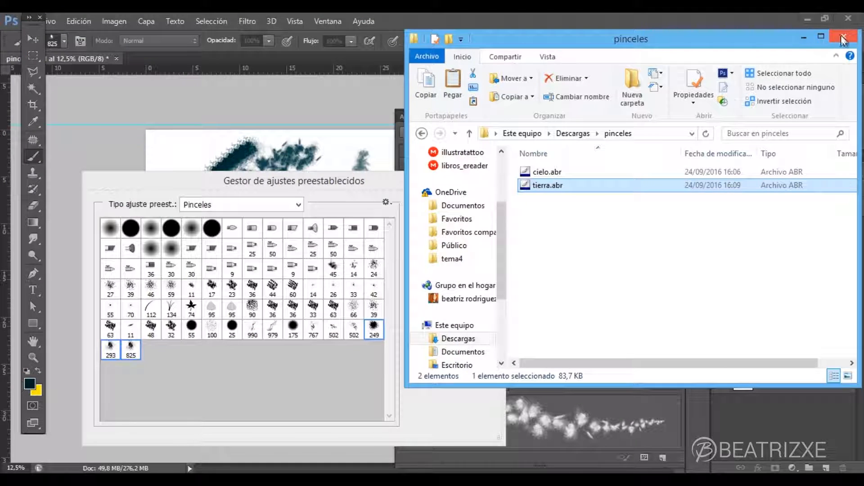
click(844, 37)
click(487, 178)
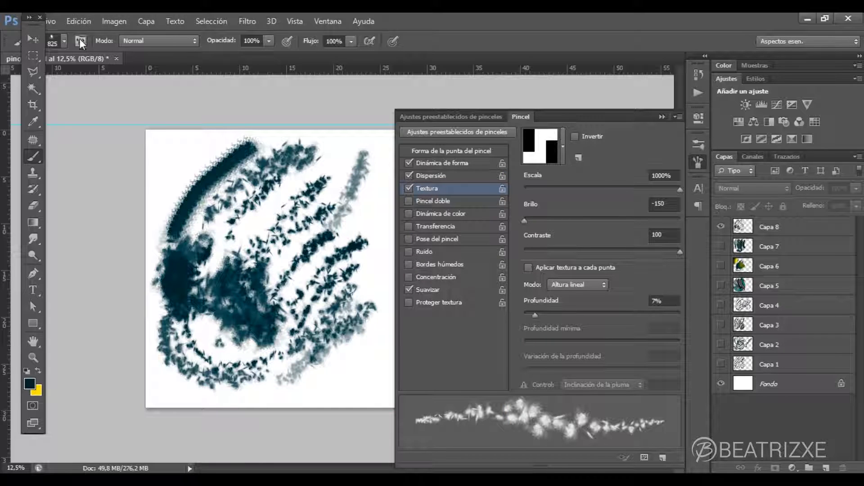
drag(32, 24, 12, 69)
click(30, 42)
click(30, 43)
- Start loading a brush set from the brush picker and browse to the Windows (C:) drive
click(66, 41)
click(162, 63)
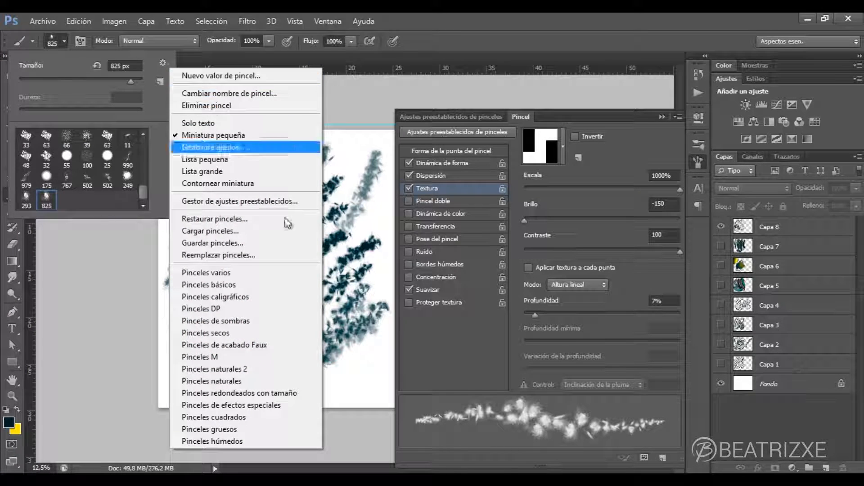
click(274, 231)
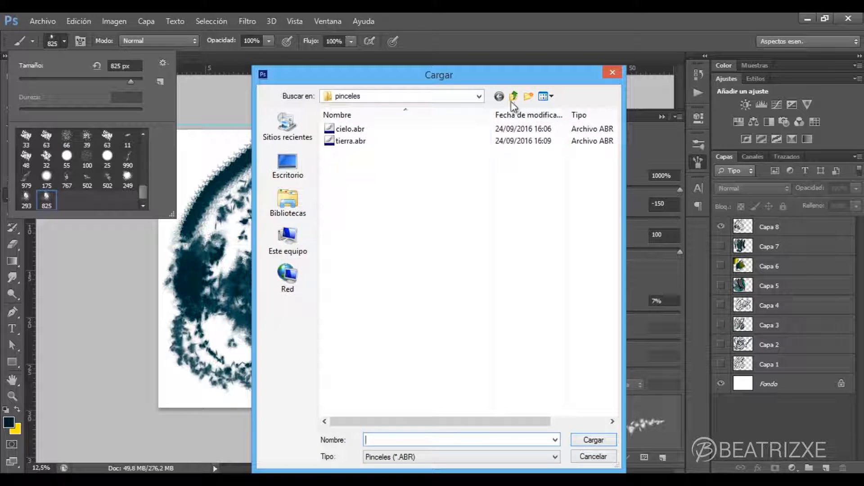
click(514, 96)
click(288, 243)
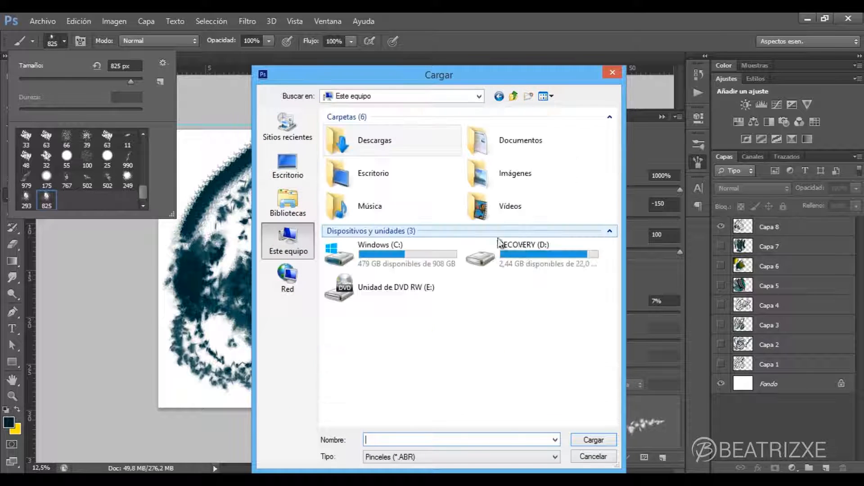
double_click(414, 248)
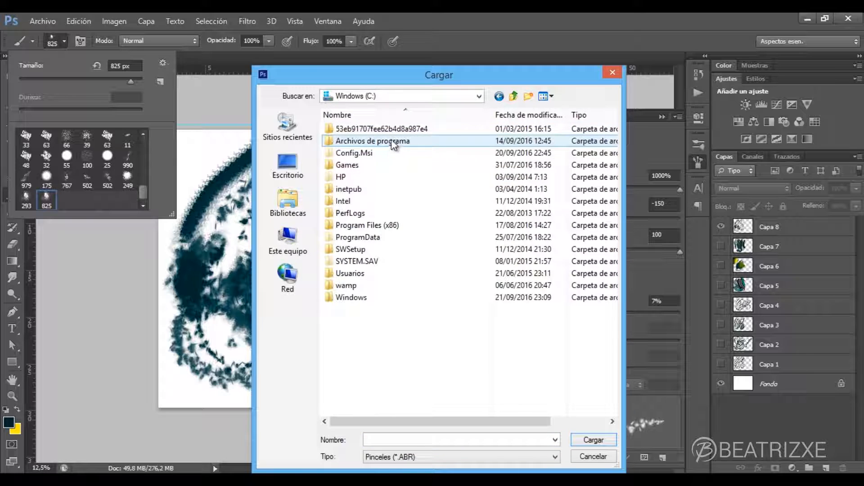
- Load tierra.abr from the Presets Brushes folder of Adobe Photoshop CS6 (64 Bit), inside Adobe under Archivos de programa
double_click(396, 143)
double_click(396, 141)
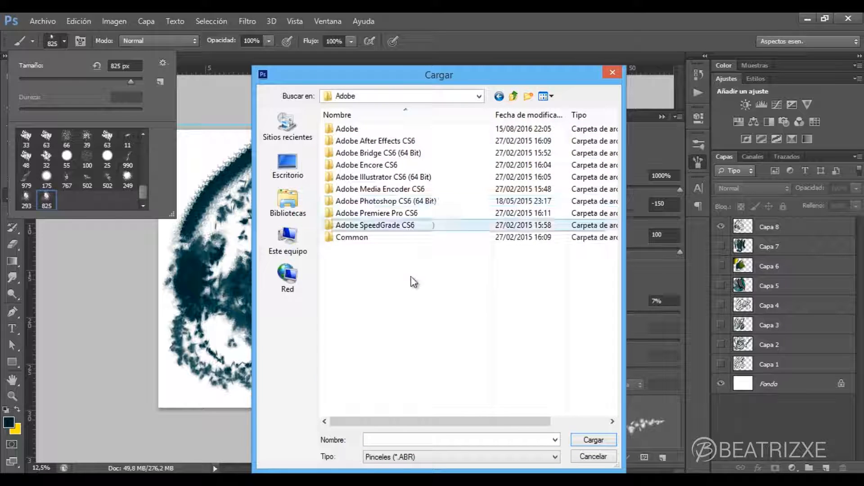
double_click(390, 203)
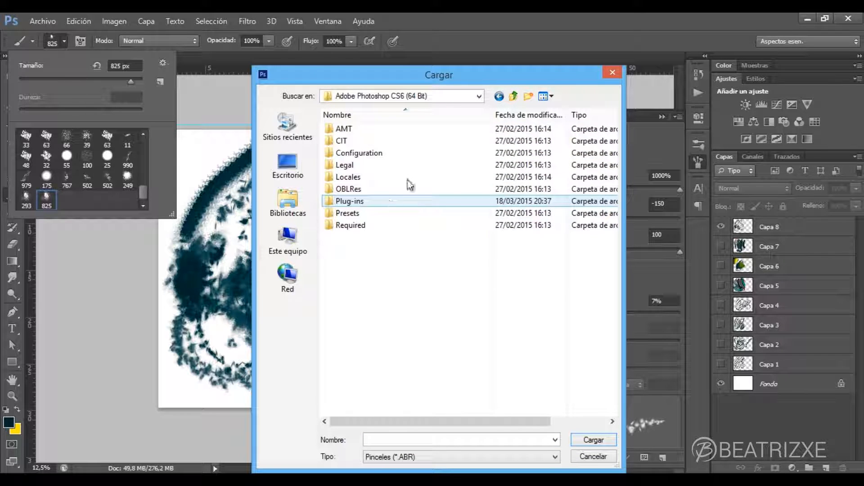
double_click(369, 209)
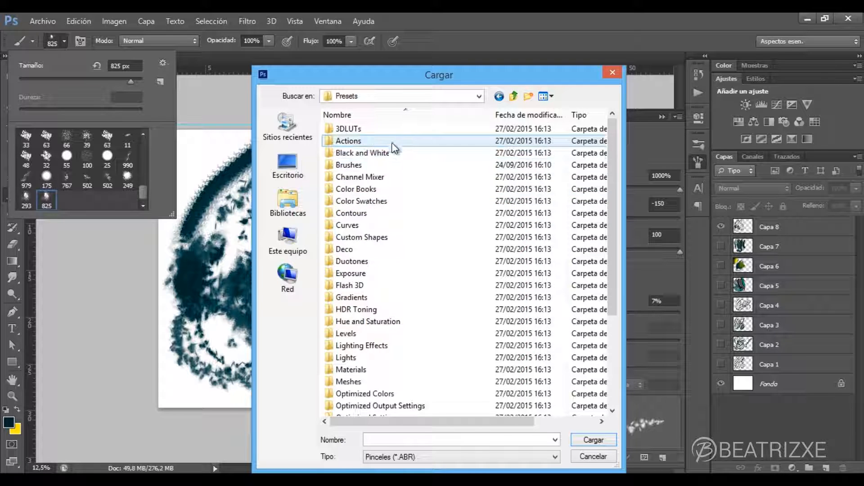
double_click(389, 165)
double_click(349, 298)
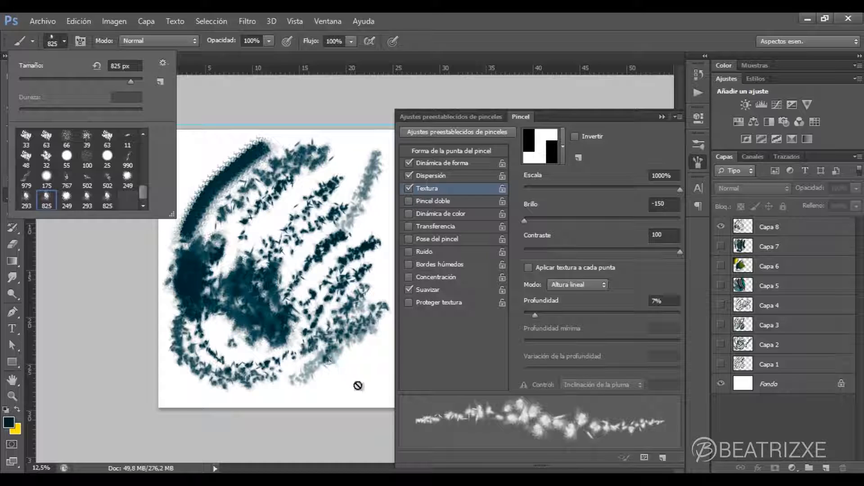
click(163, 63)
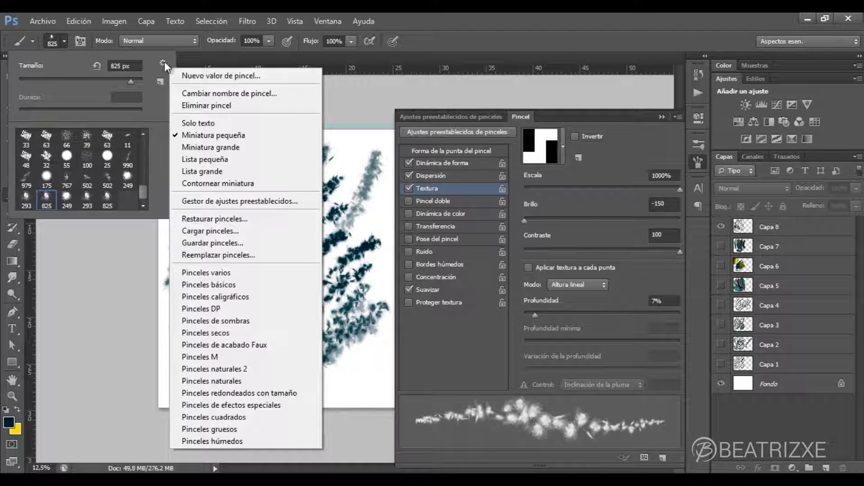
click(161, 60)
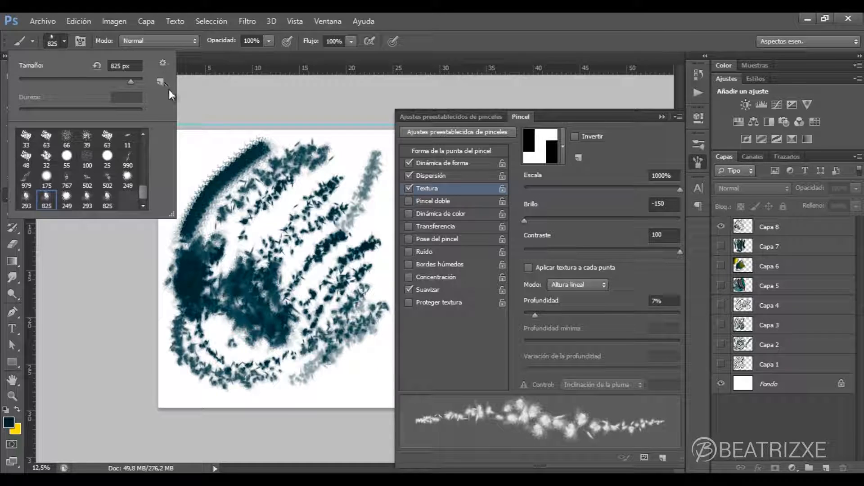